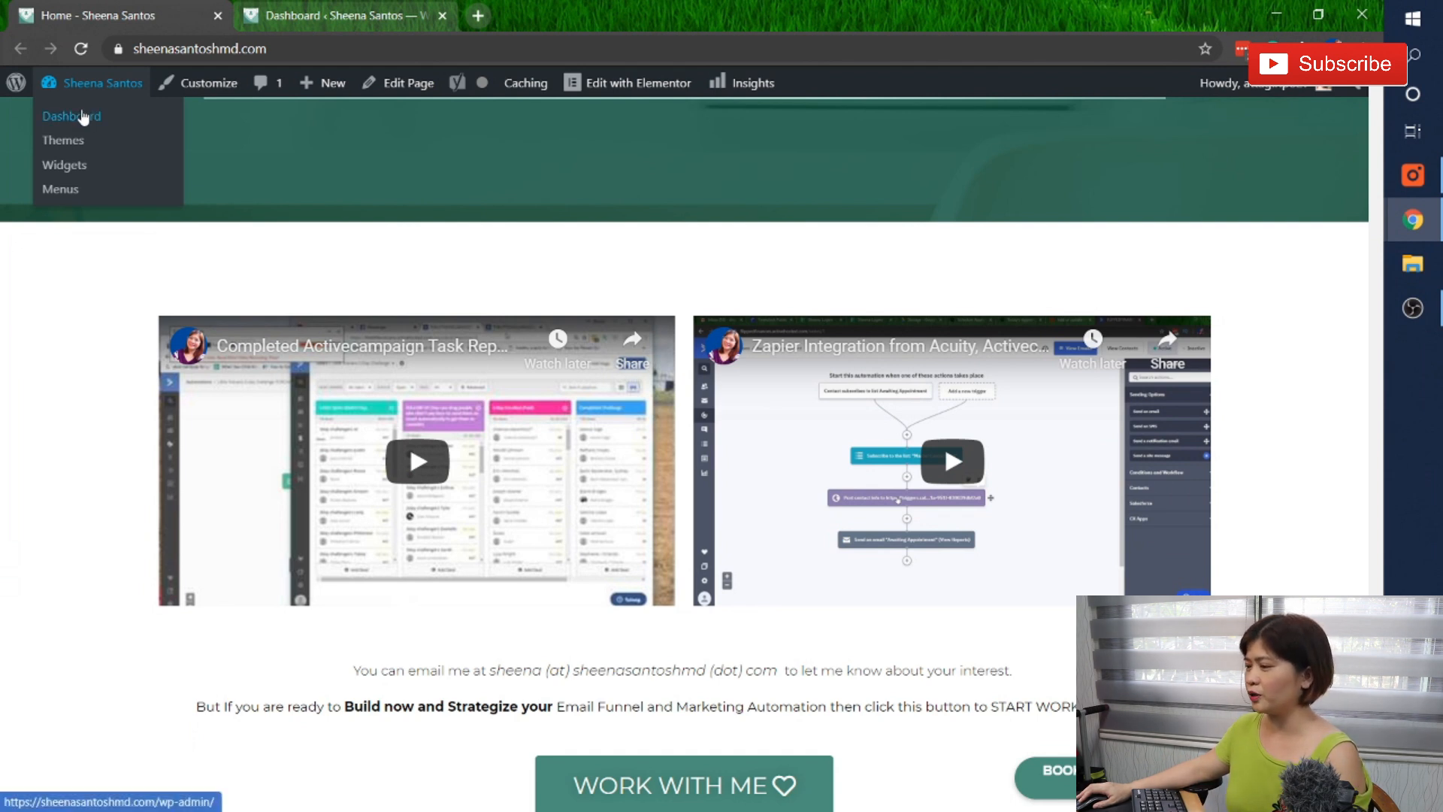
# Open the site's admin dashboard and look over the Elementor and Plugins entries in its navigation.
pyautogui.click(83, 116)
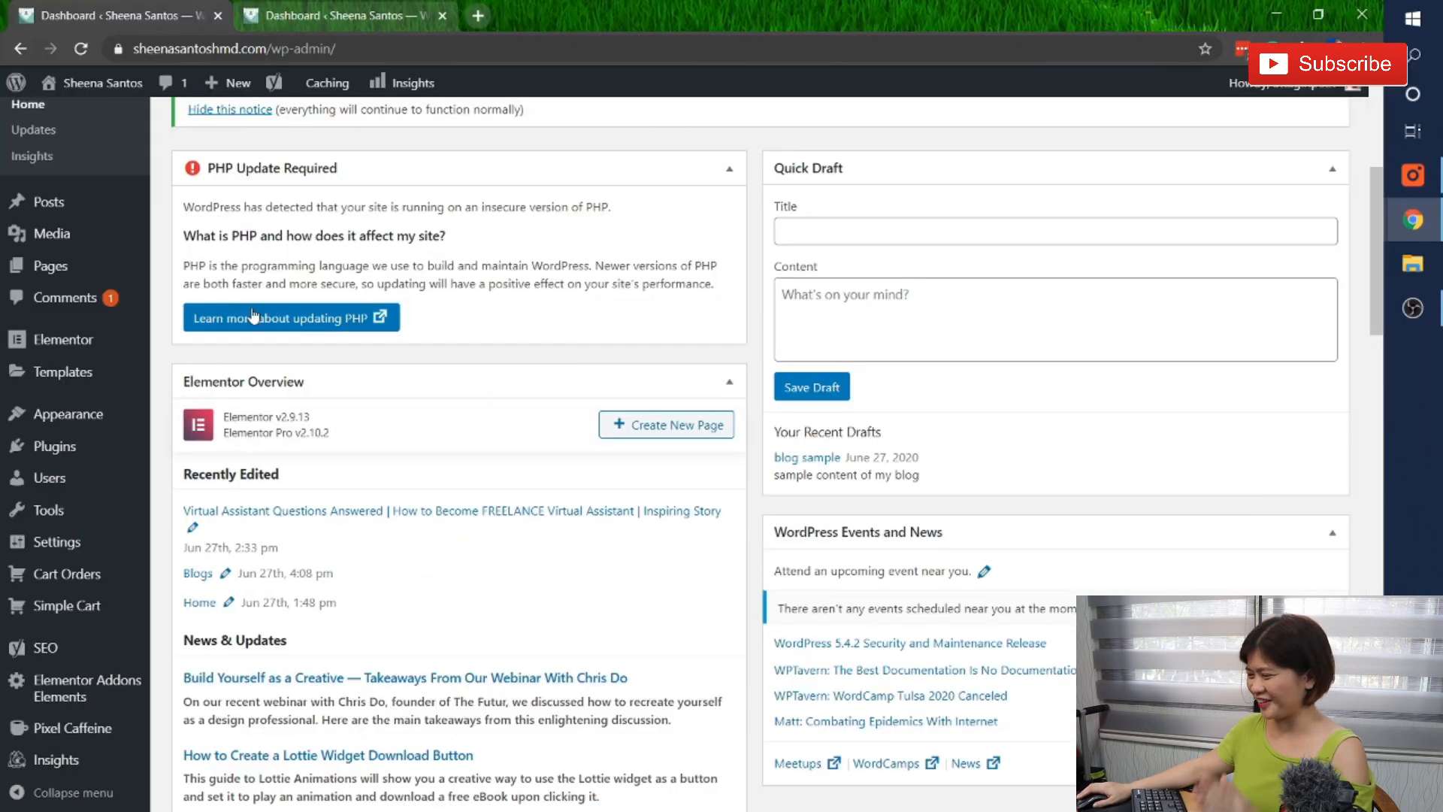
pyautogui.scroll(-5, 380, 348)
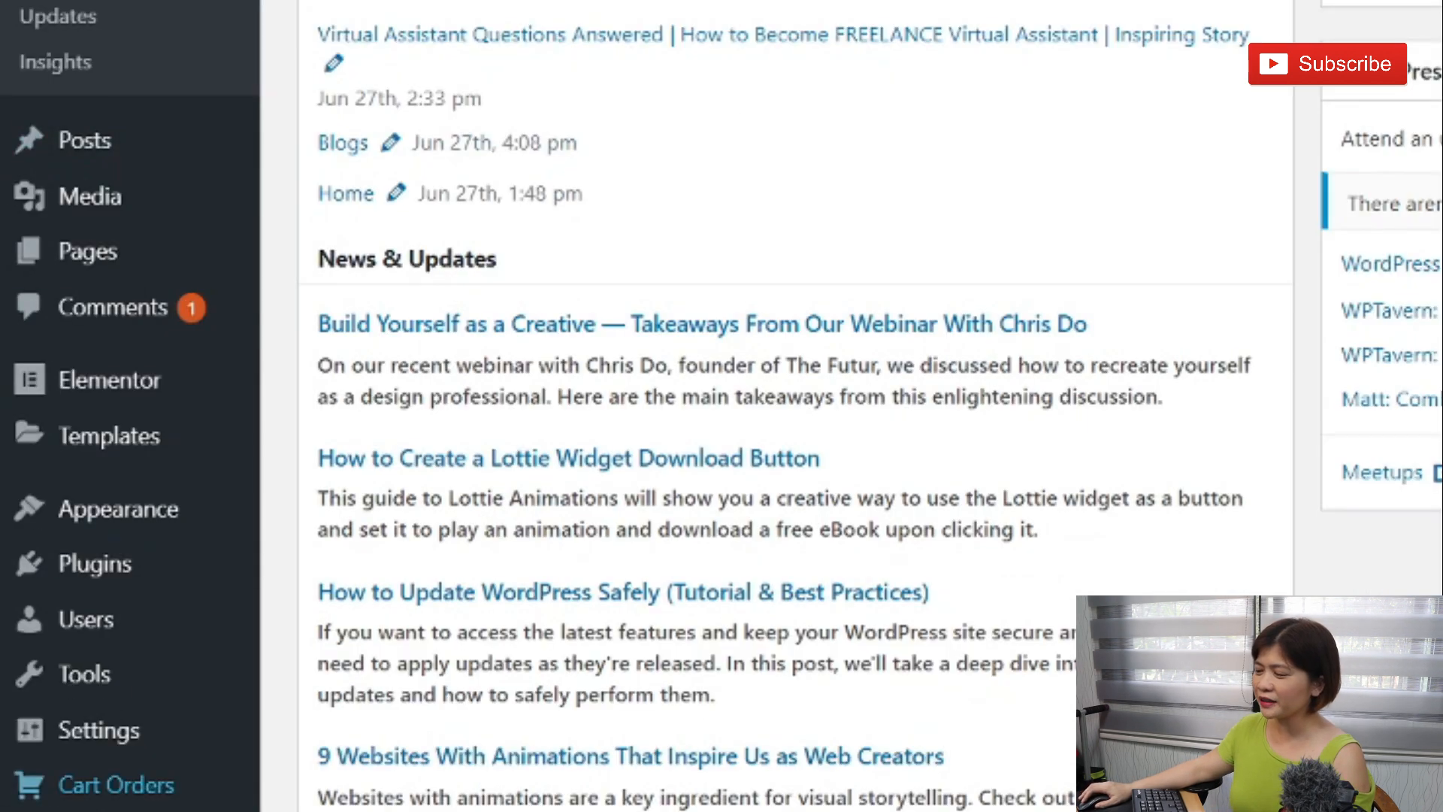
pyautogui.scroll(5, 39, 86)
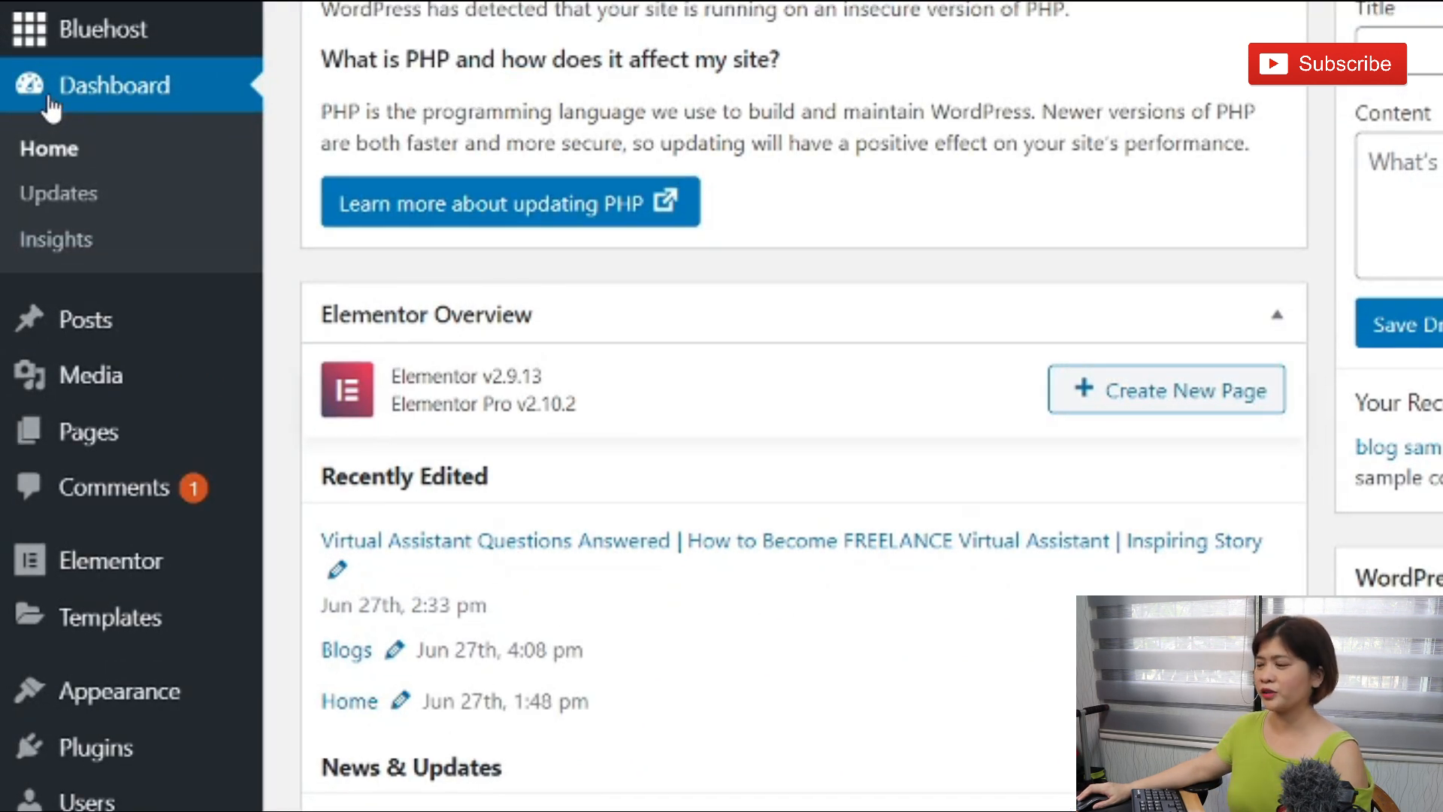
pyautogui.scroll(-2, 150, 301)
pyautogui.moveTo(222, 391)
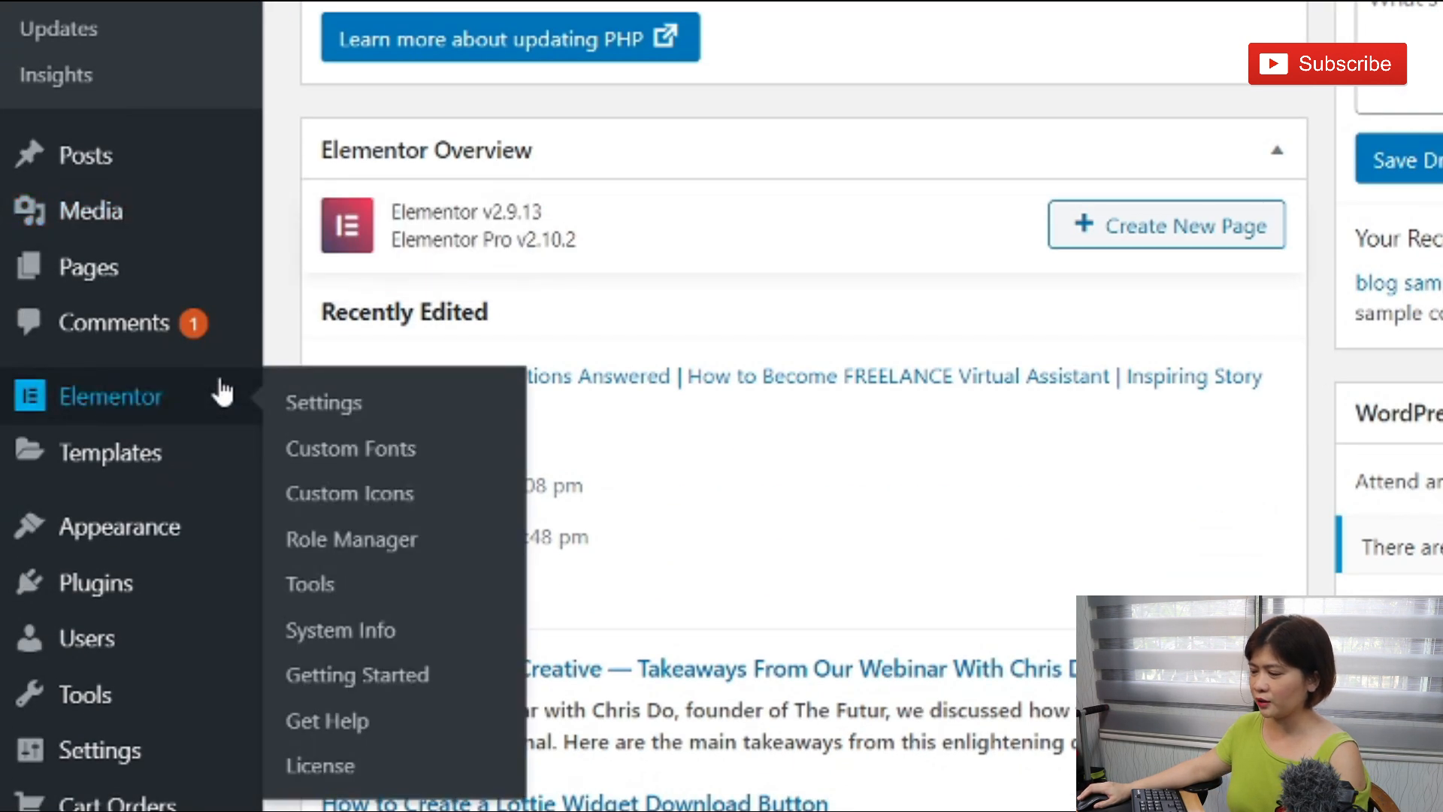
pyautogui.scroll(-2, 219, 390)
pyautogui.moveTo(124, 598)
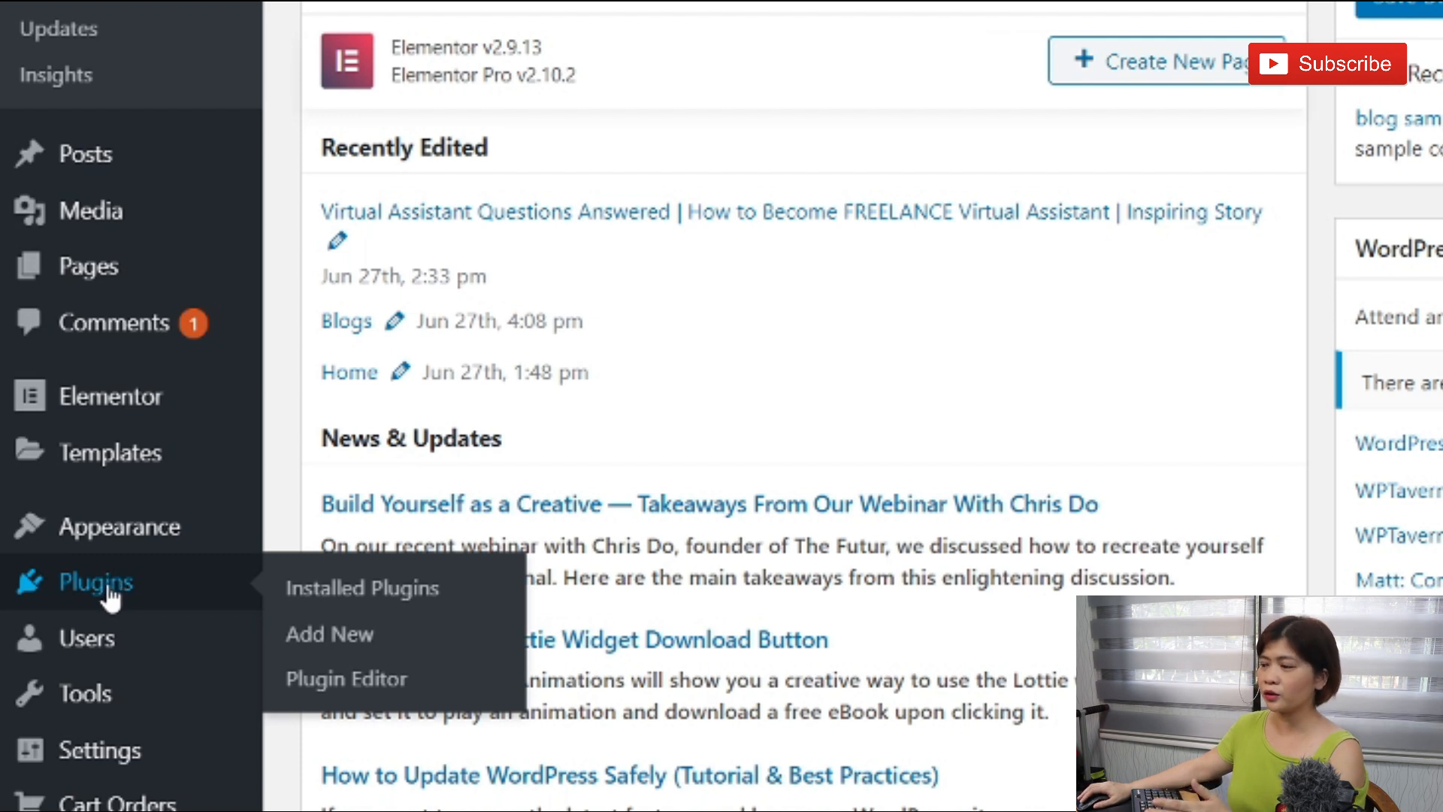
# Open the list of installed plugins and look over the Media and Pages entries in the admin navigation.
pyautogui.click(109, 594)
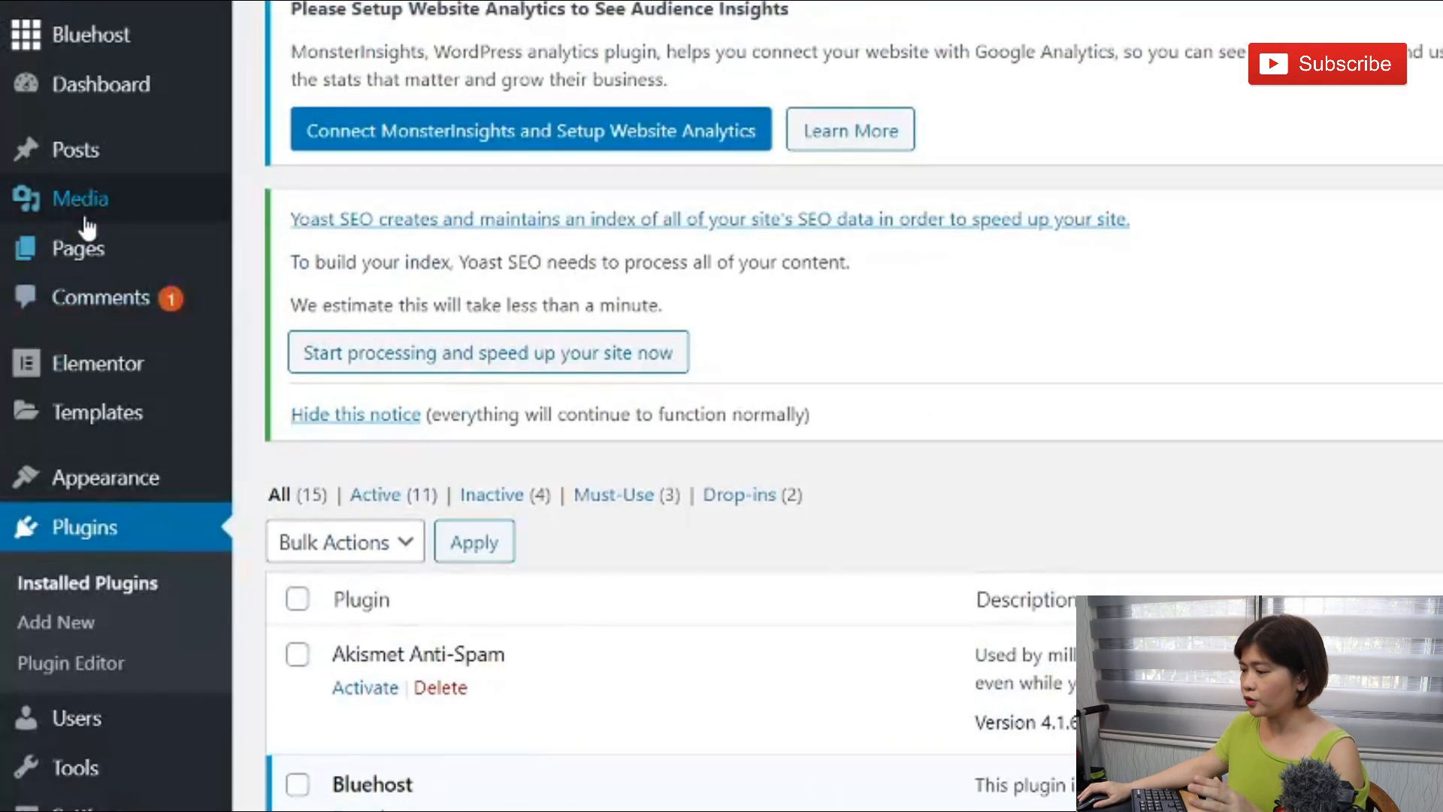
pyautogui.moveTo(80, 184)
pyautogui.moveTo(97, 253)
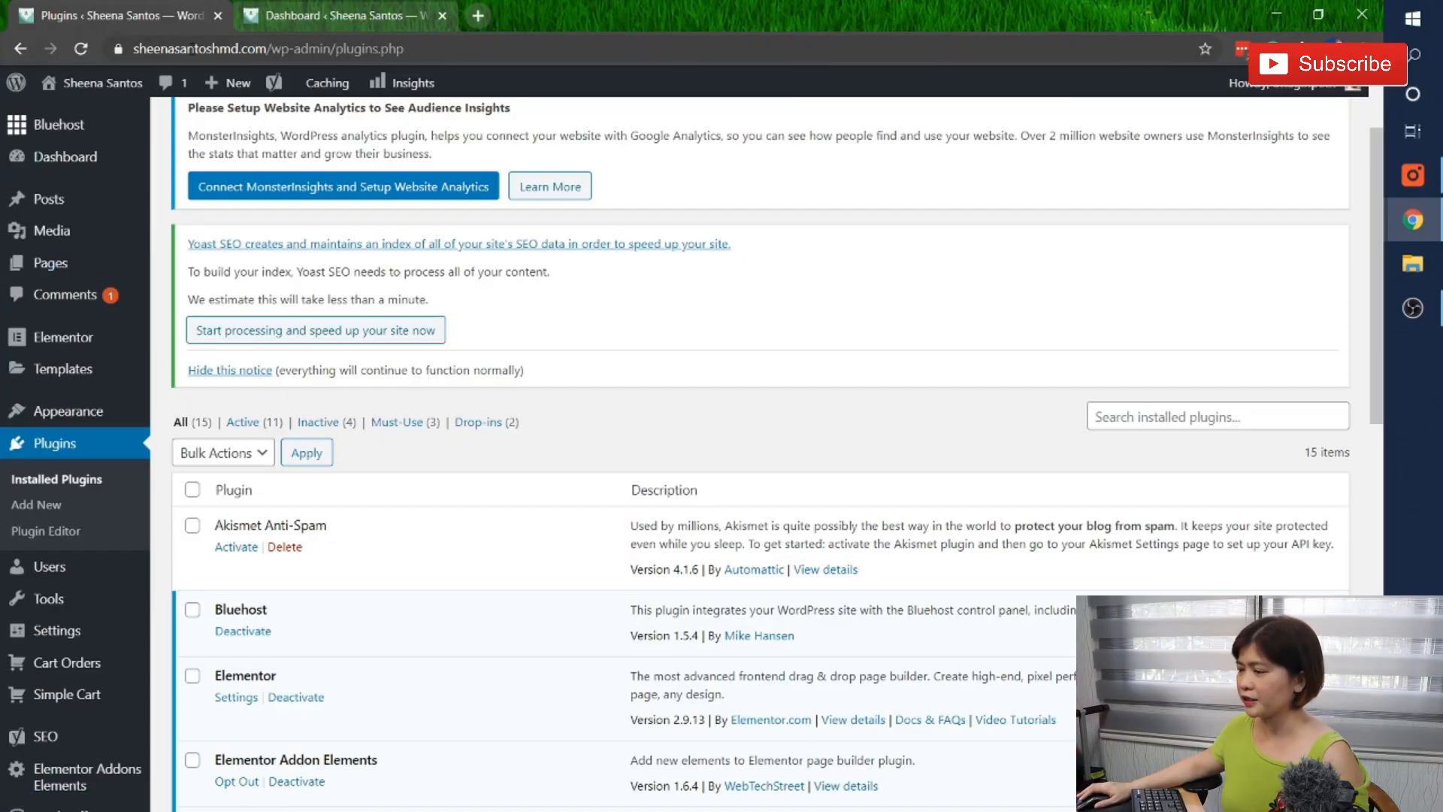
# Open the live site in a separate browser tab, switch to it and pause the "active campaign pro" video.
pyautogui.middleClick(66, 114)
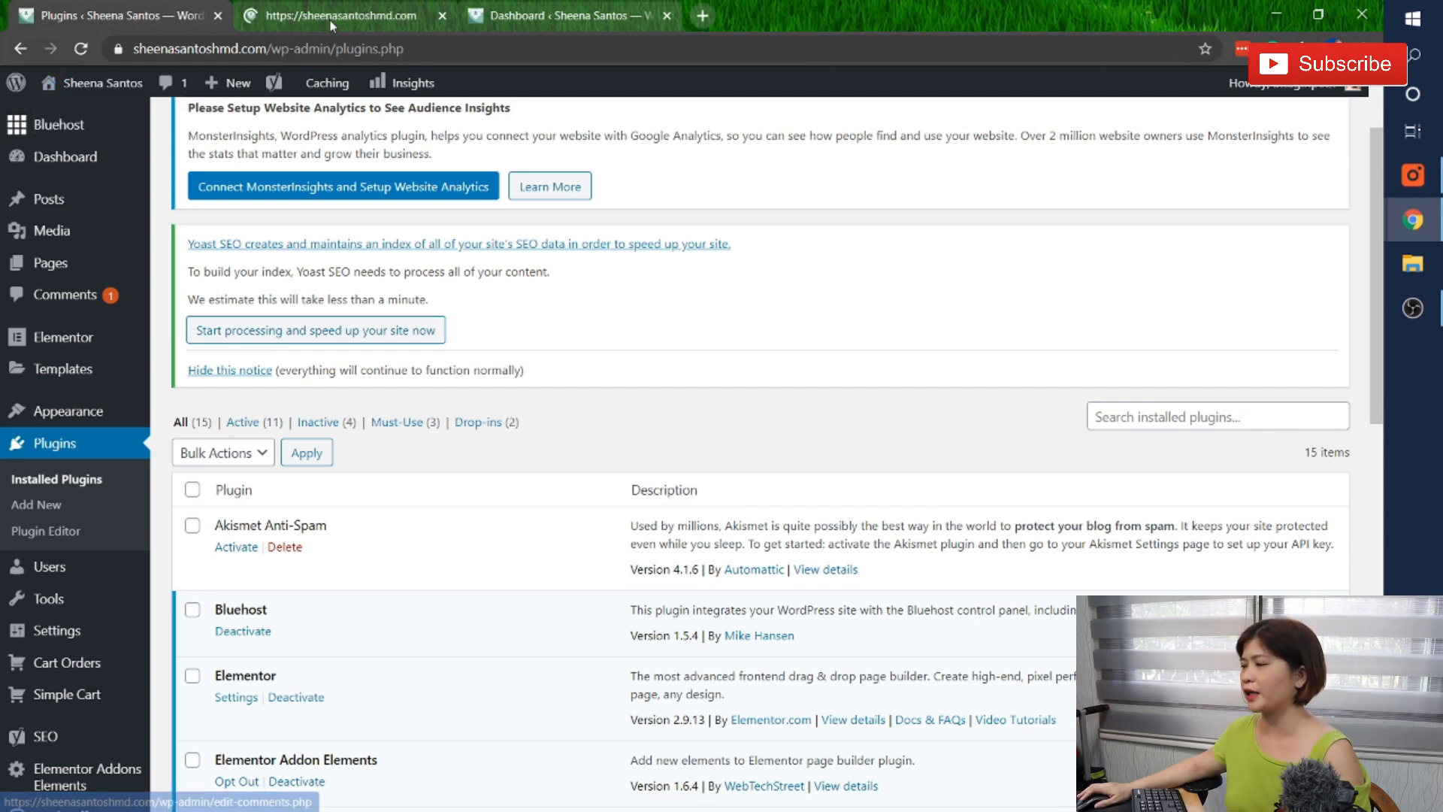
pyautogui.click(329, 18)
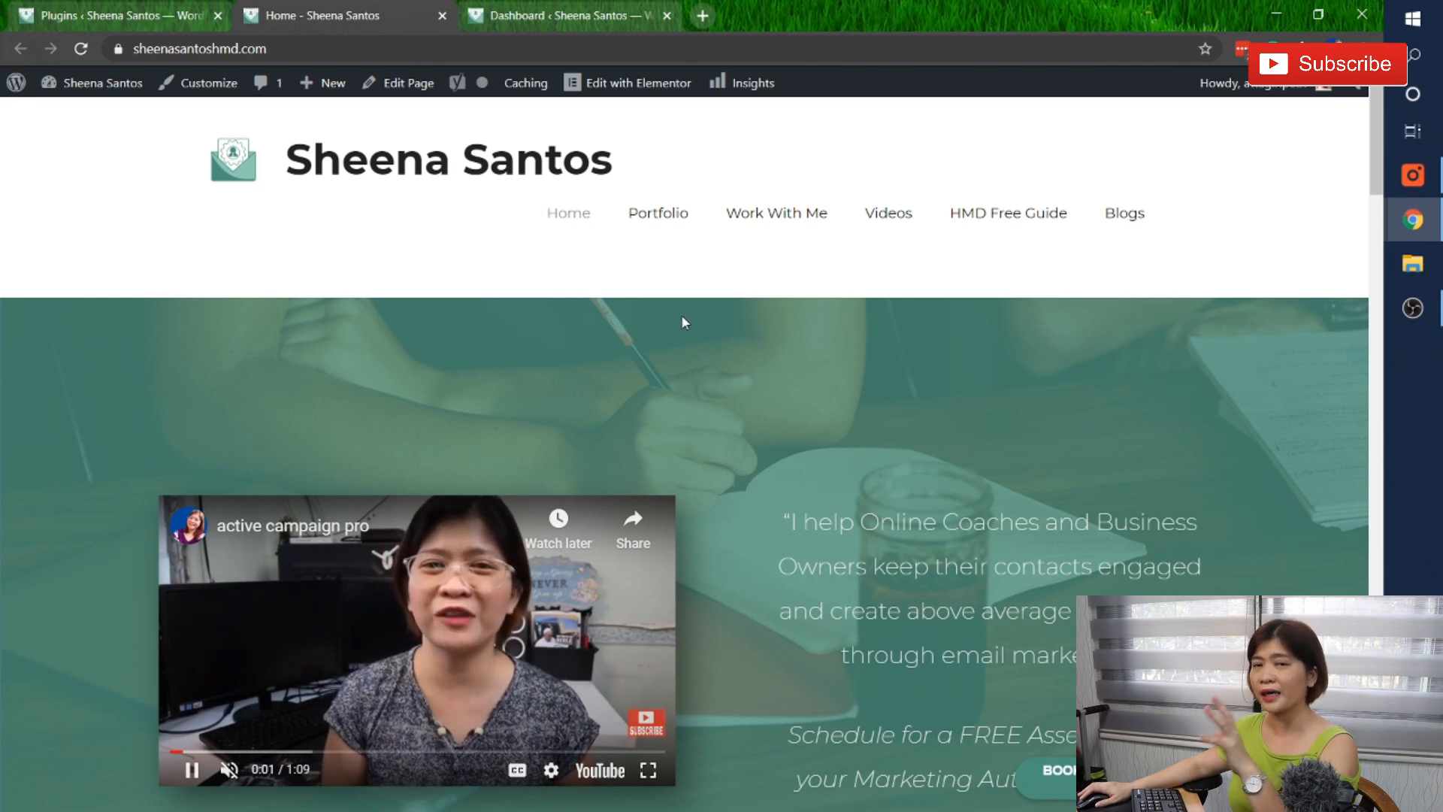
pyautogui.click(191, 769)
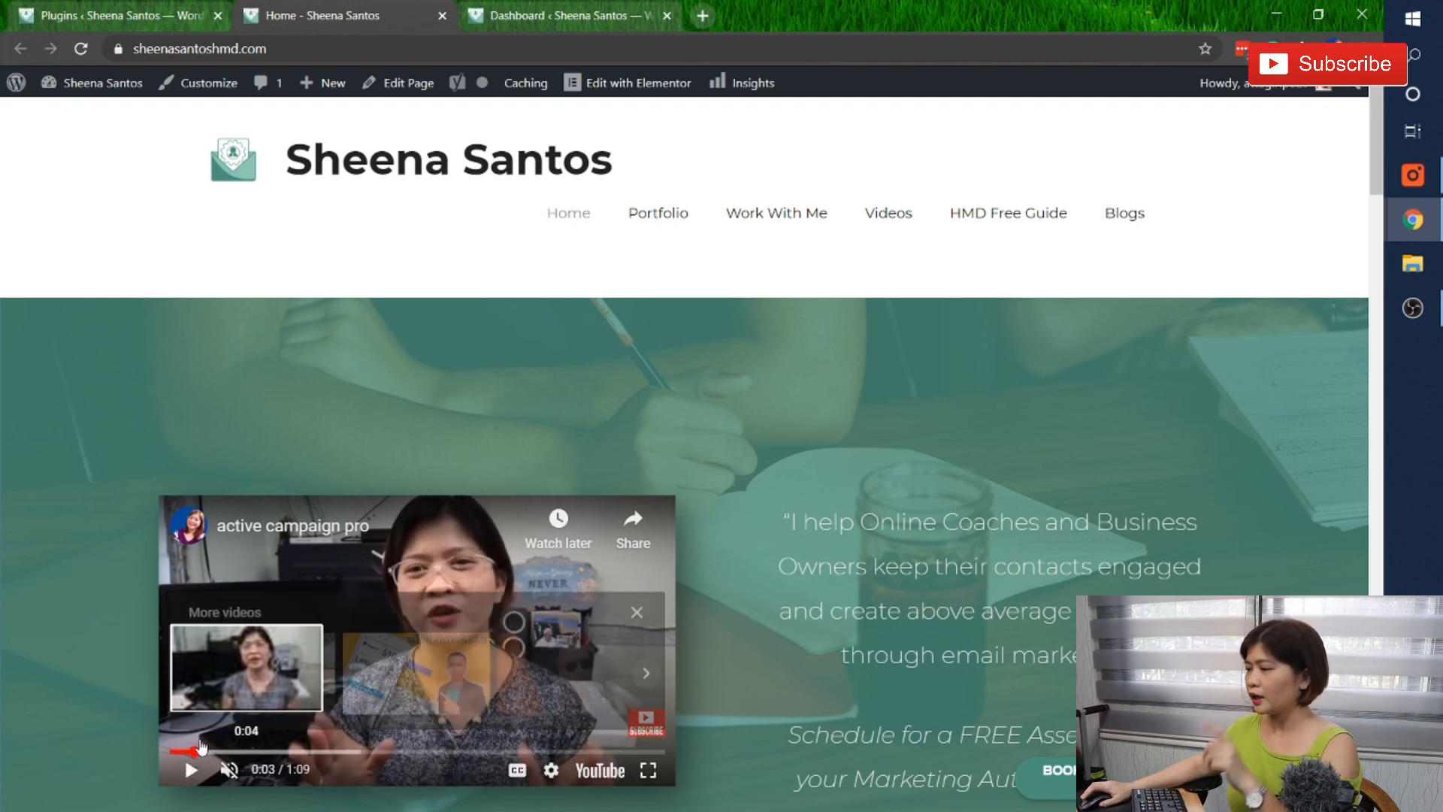
# Examine the live home page's navigation, intro video, tagline and free assessment call to action.
pyautogui.scroll(-1, 366, 634)
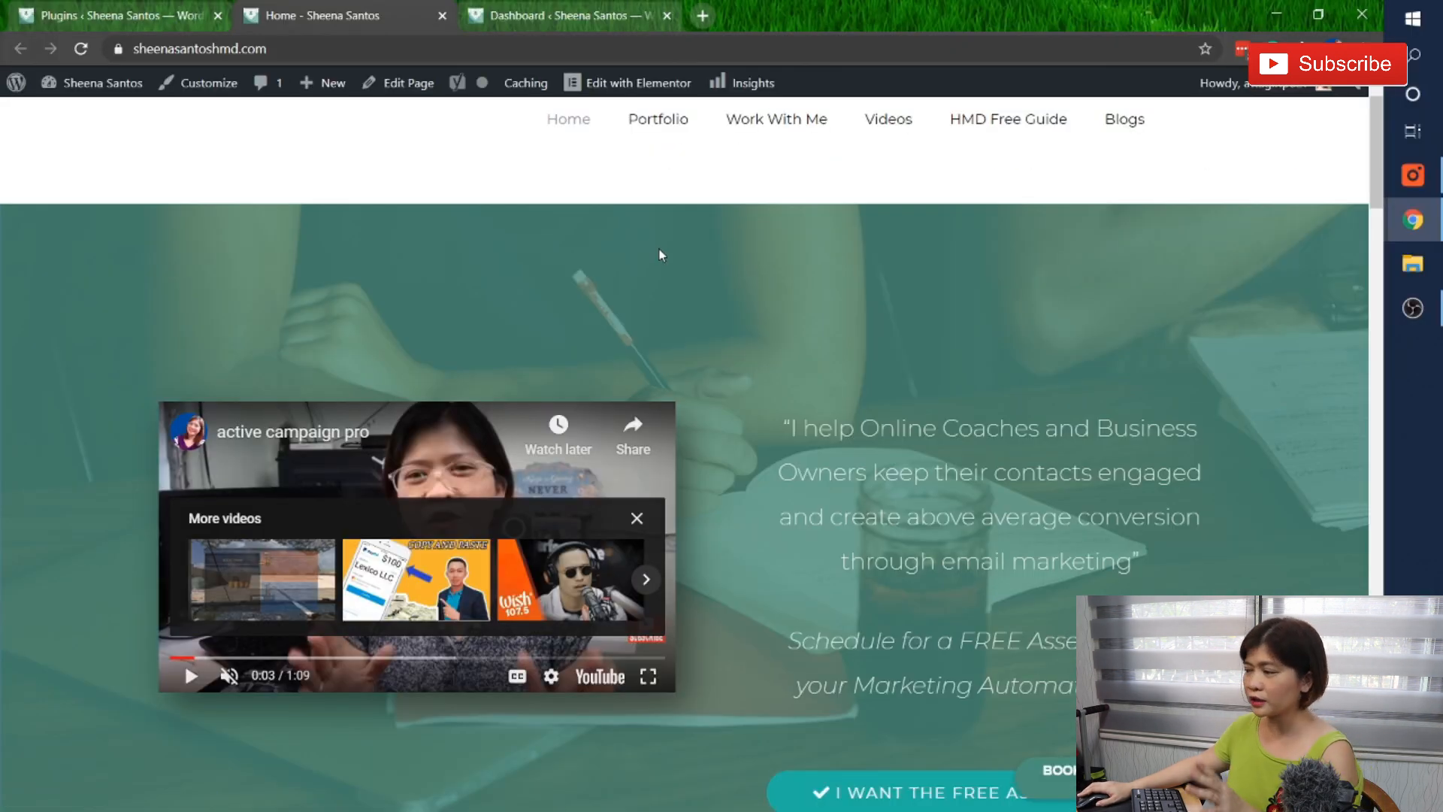
pyautogui.scroll(-1, 660, 256)
pyautogui.scroll(3, 658, 249)
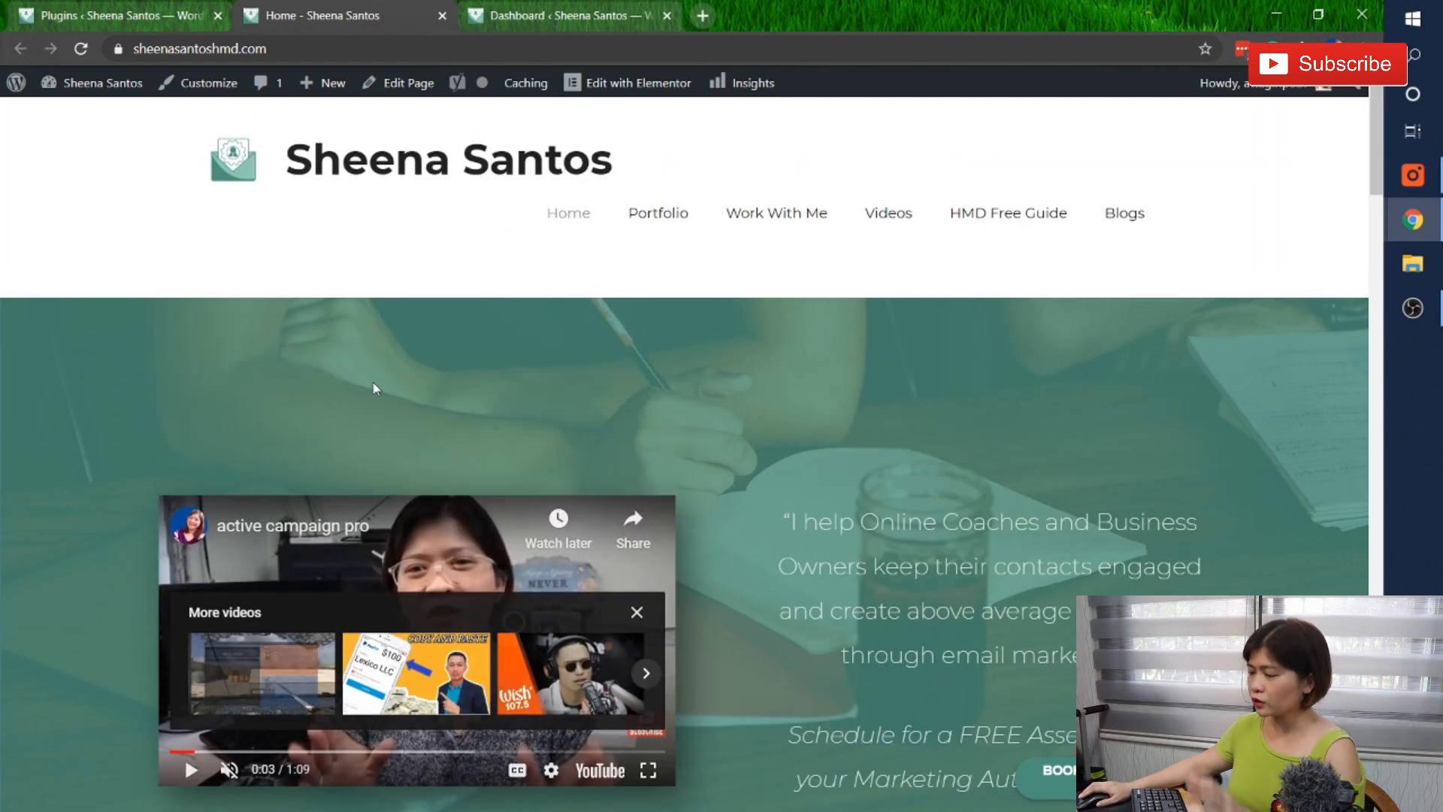
pyautogui.scroll(-4, 599, 473)
pyautogui.scroll(-2, 599, 474)
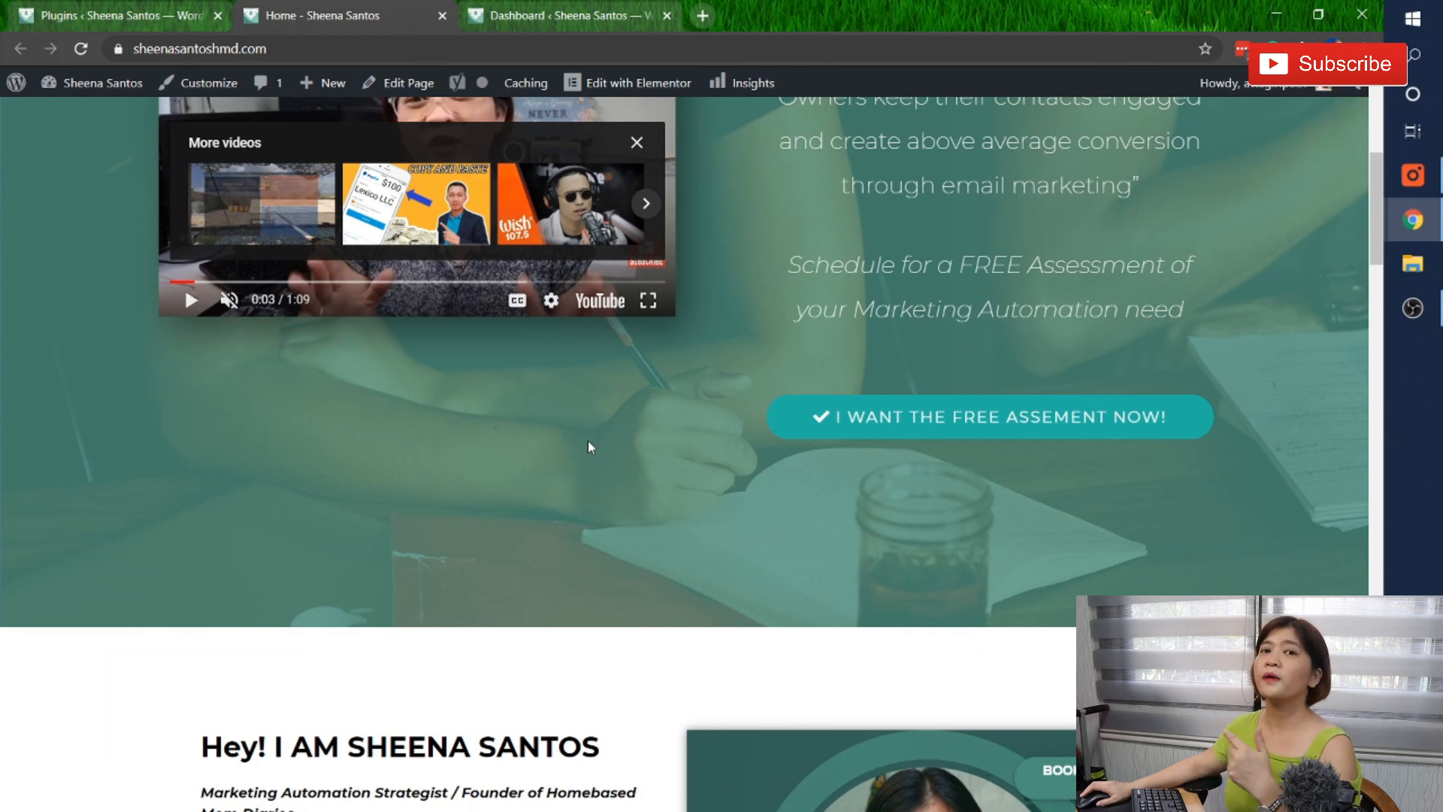
pyautogui.scroll(2, 588, 440)
pyautogui.scroll(4, 606, 433)
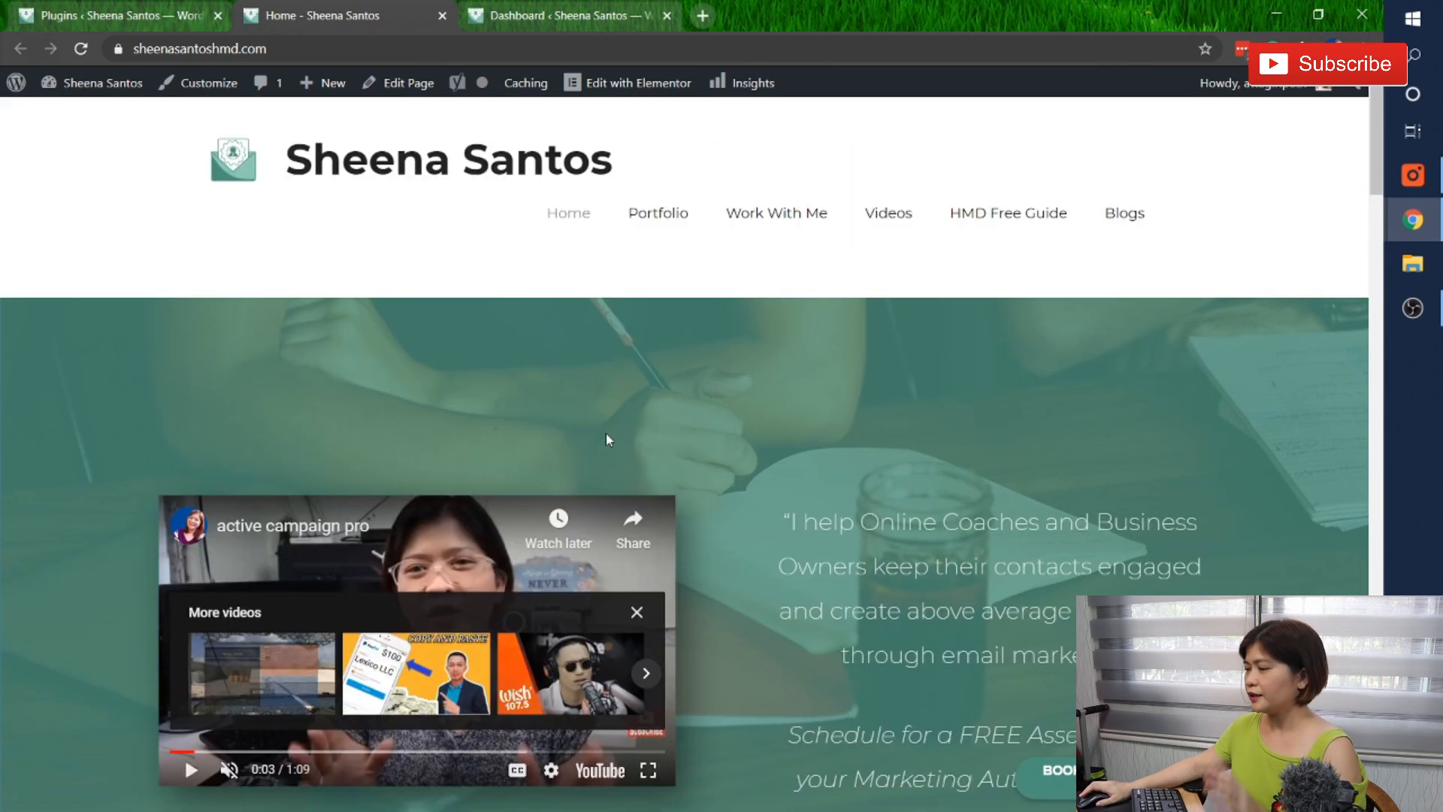
pyautogui.scroll(-3, 609, 440)
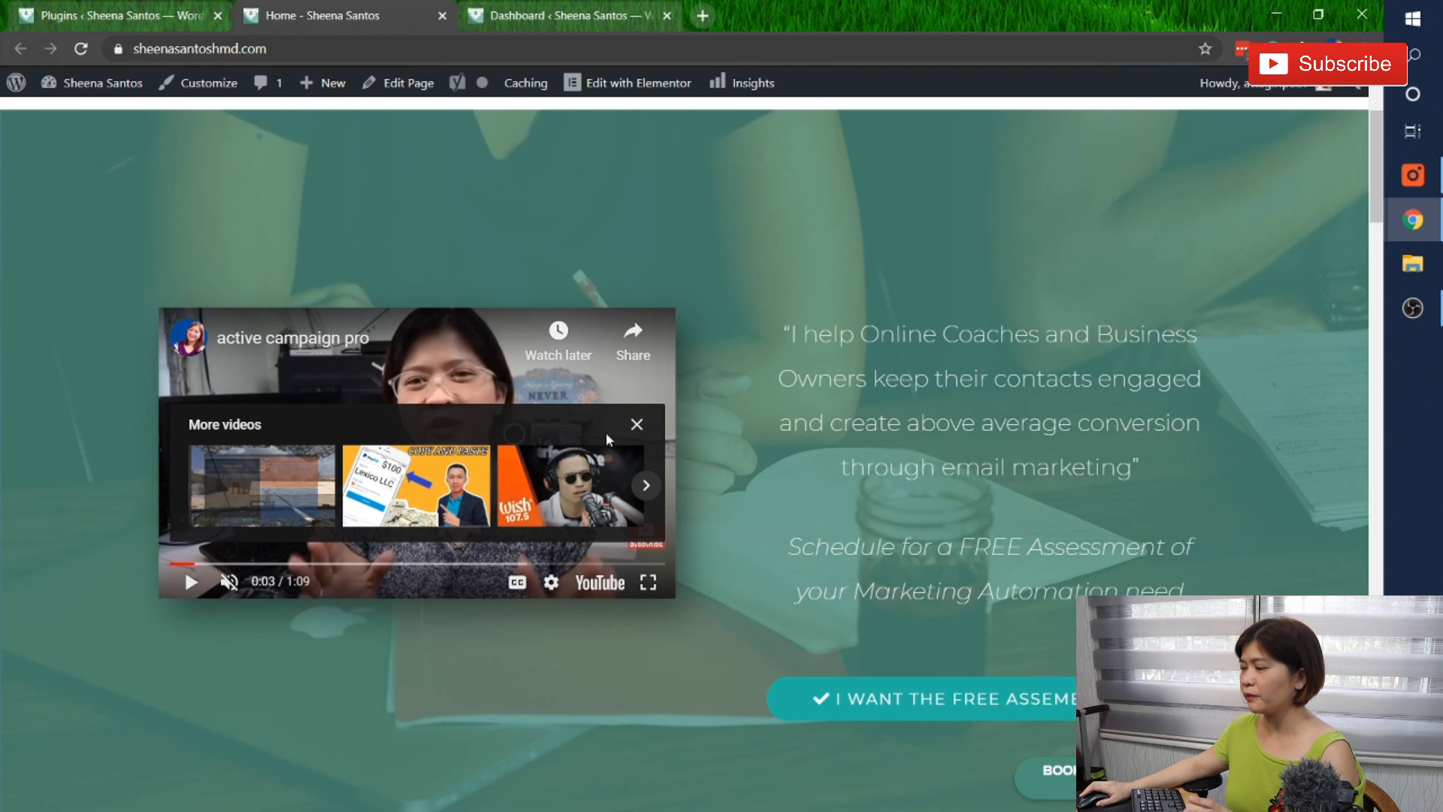
pyautogui.scroll(-2, 609, 440)
pyautogui.scroll(1, 609, 441)
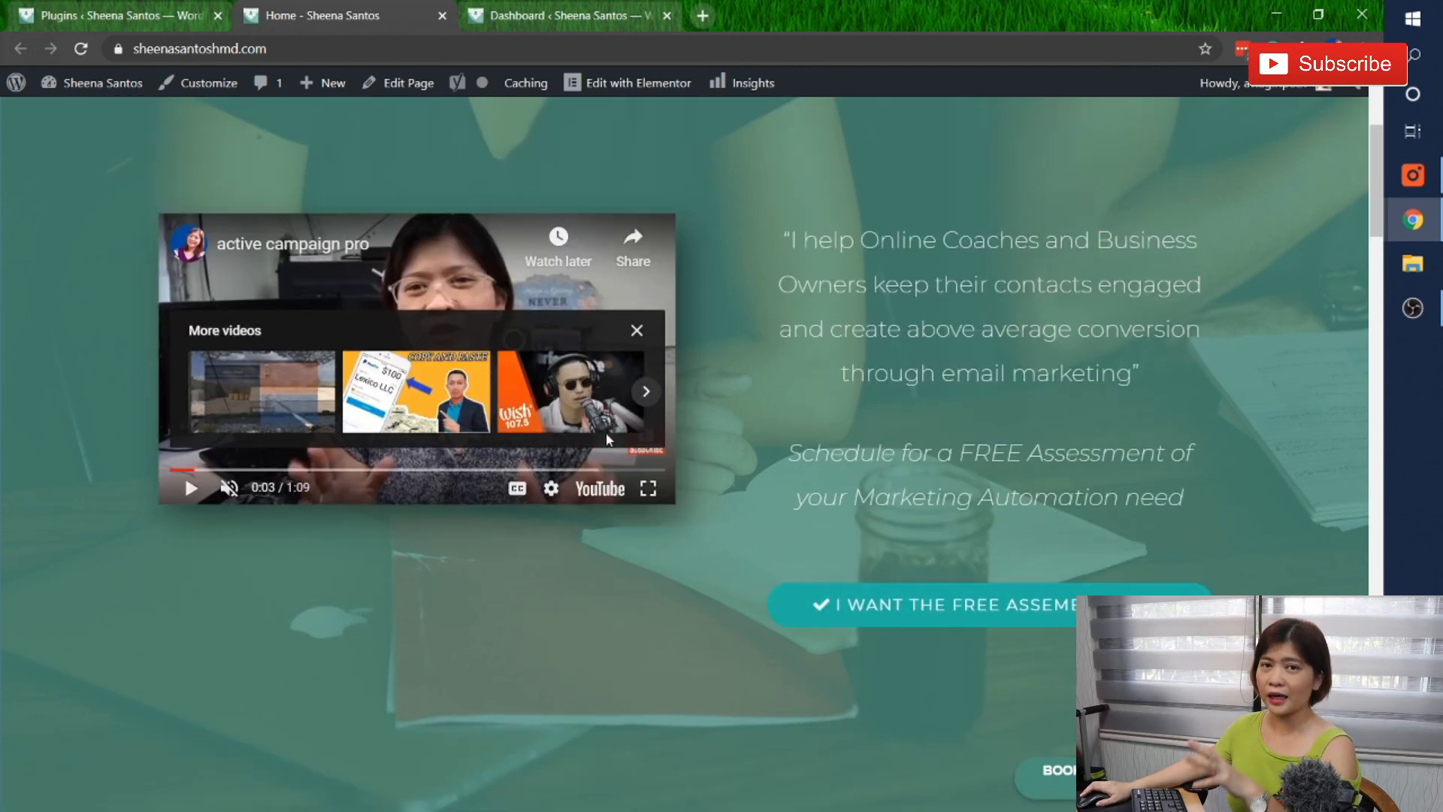
pyautogui.scroll(4, 607, 439)
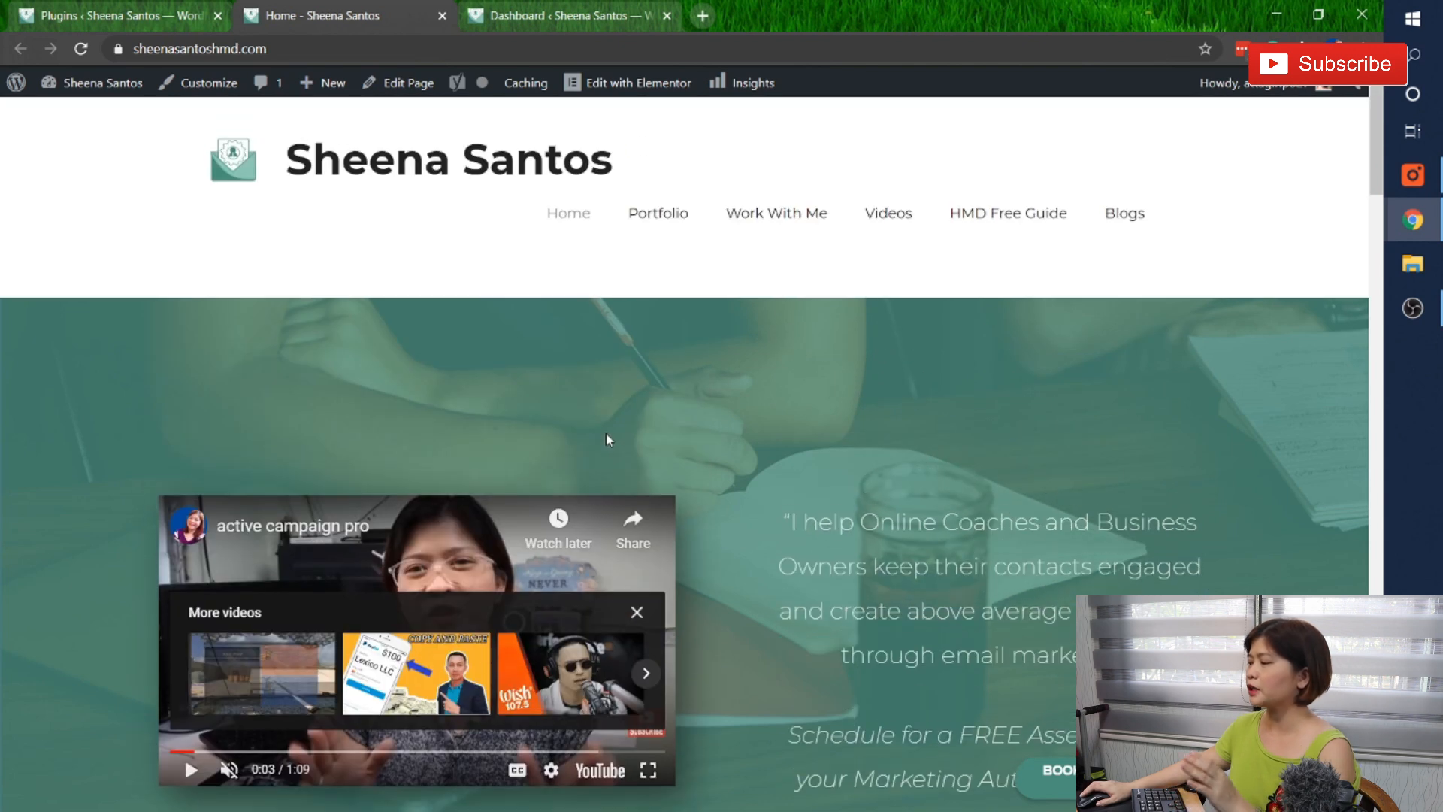
# Open the live site's Blogs page and examine its header graphic and the post previews below it.
pyautogui.click(1125, 214)
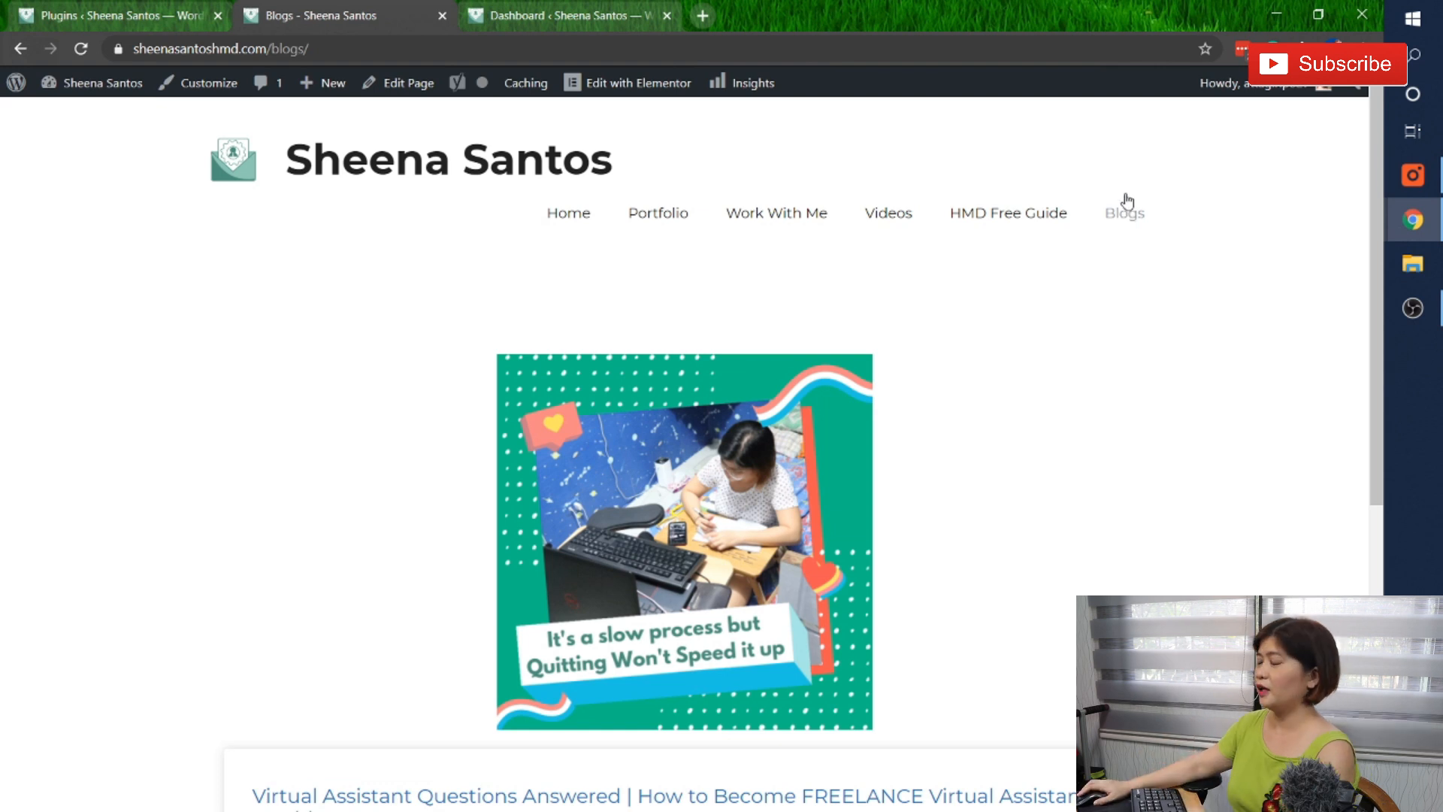
pyautogui.scroll(-1, 1122, 203)
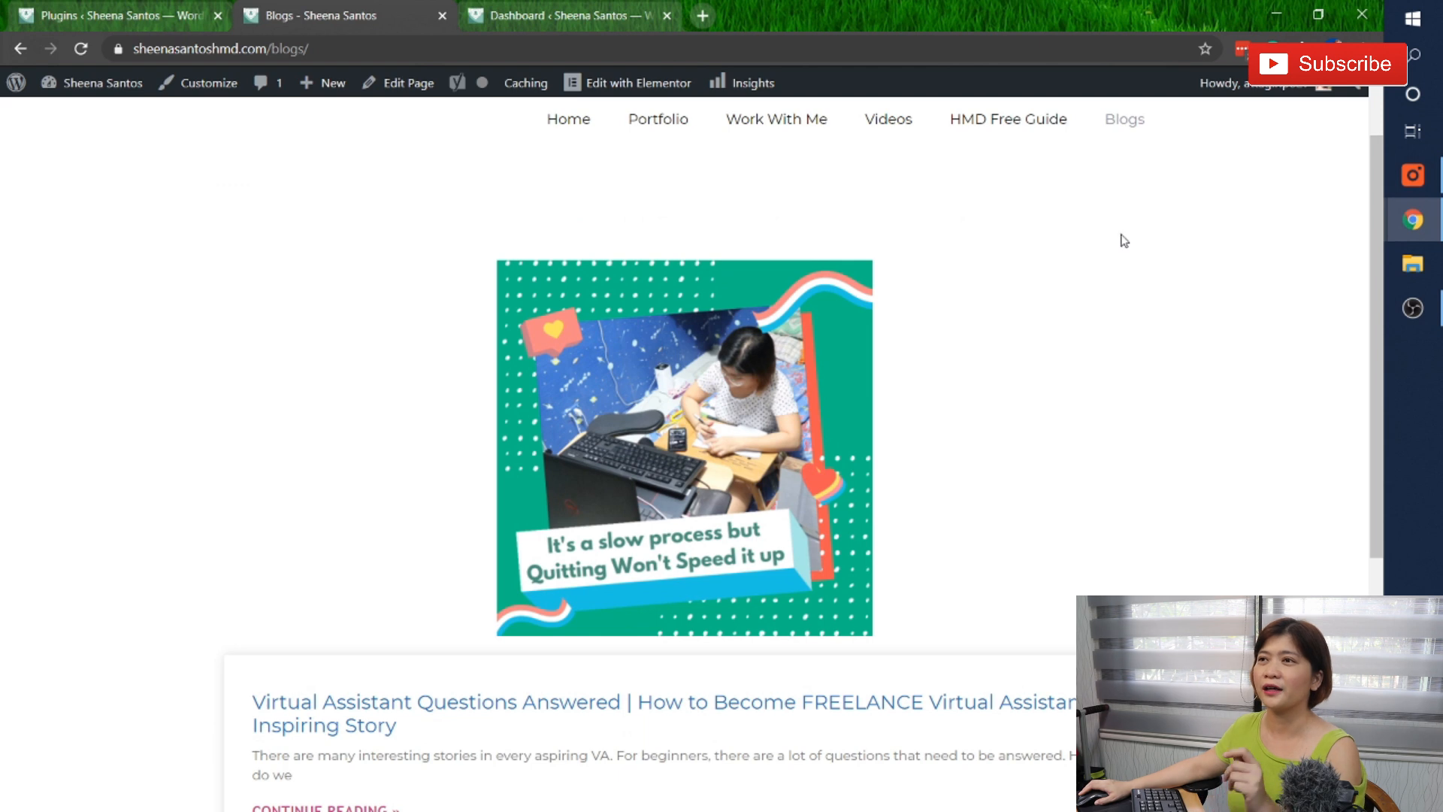
pyautogui.scroll(-1, 1113, 242)
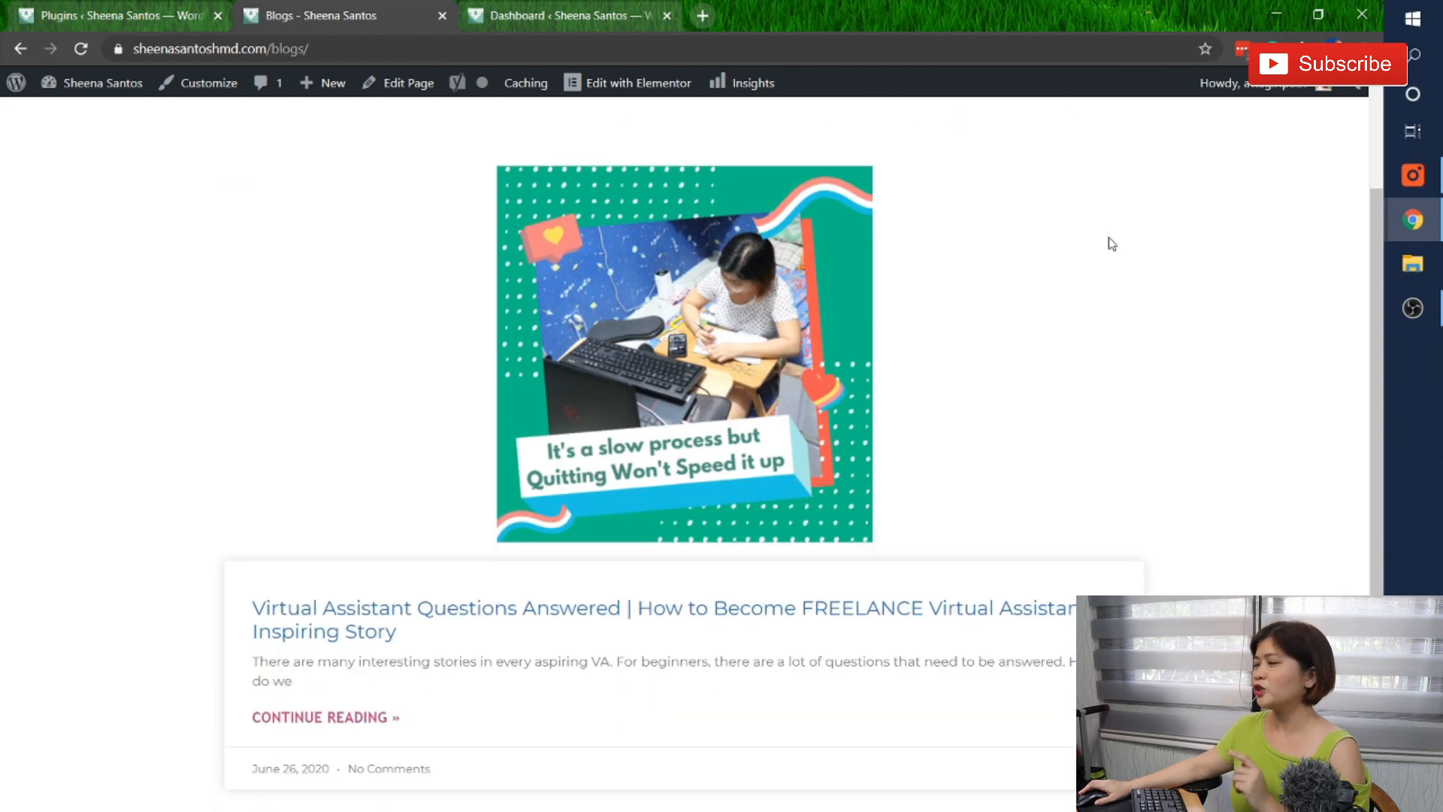
pyautogui.scroll(1, 1109, 242)
pyautogui.scroll(1, 1111, 244)
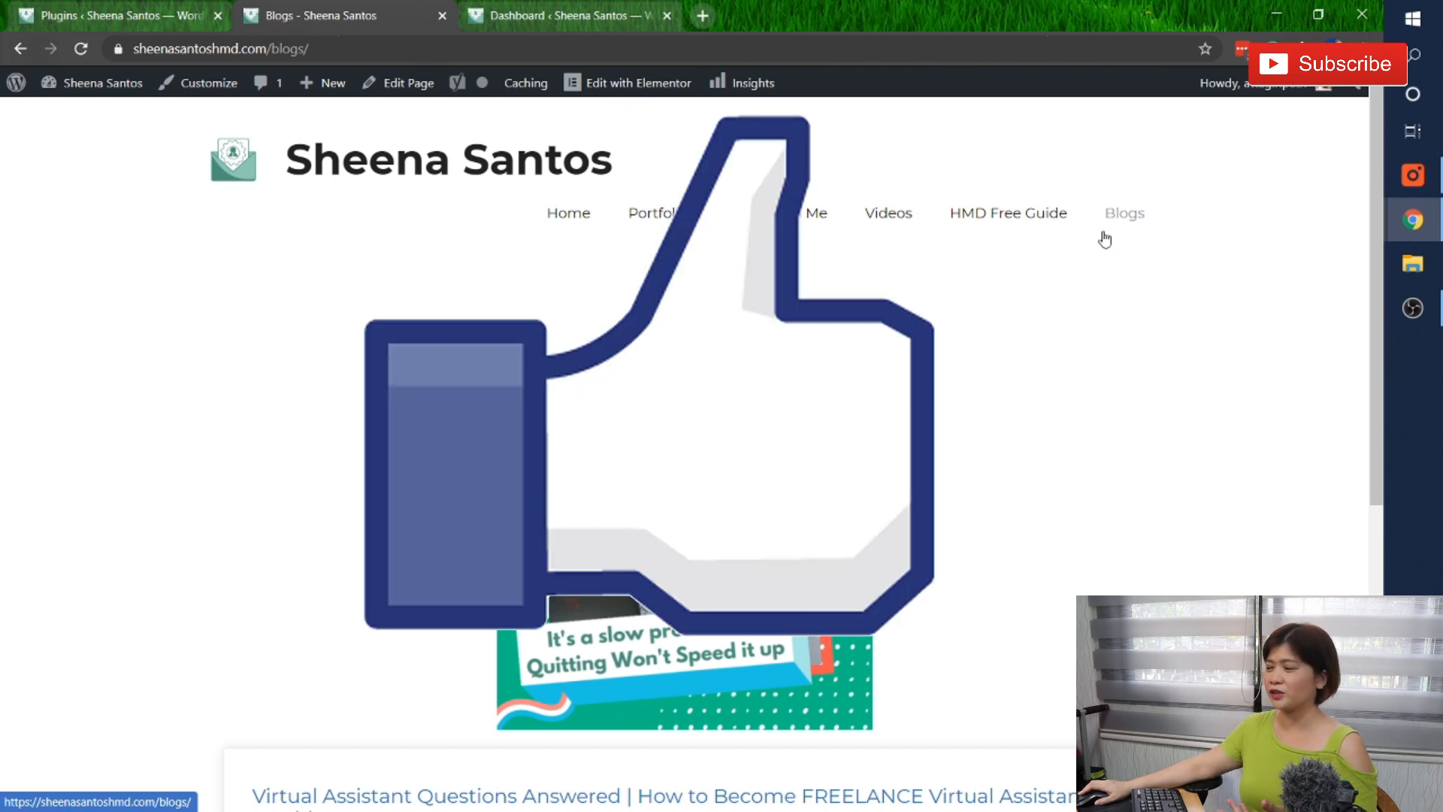
pyautogui.scroll(-2, 1102, 236)
pyautogui.scroll(2, 1099, 239)
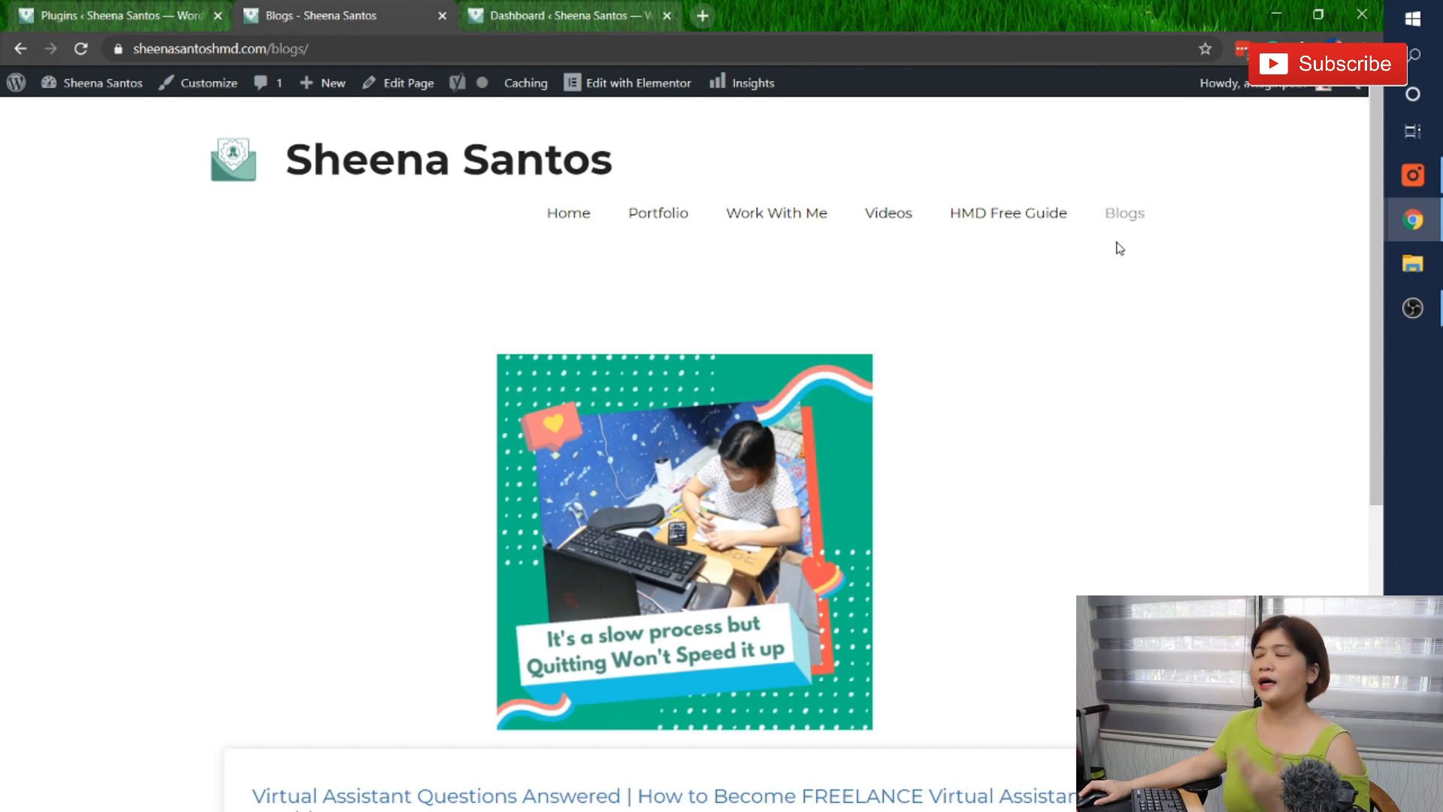
pyautogui.scroll(-1, 809, 297)
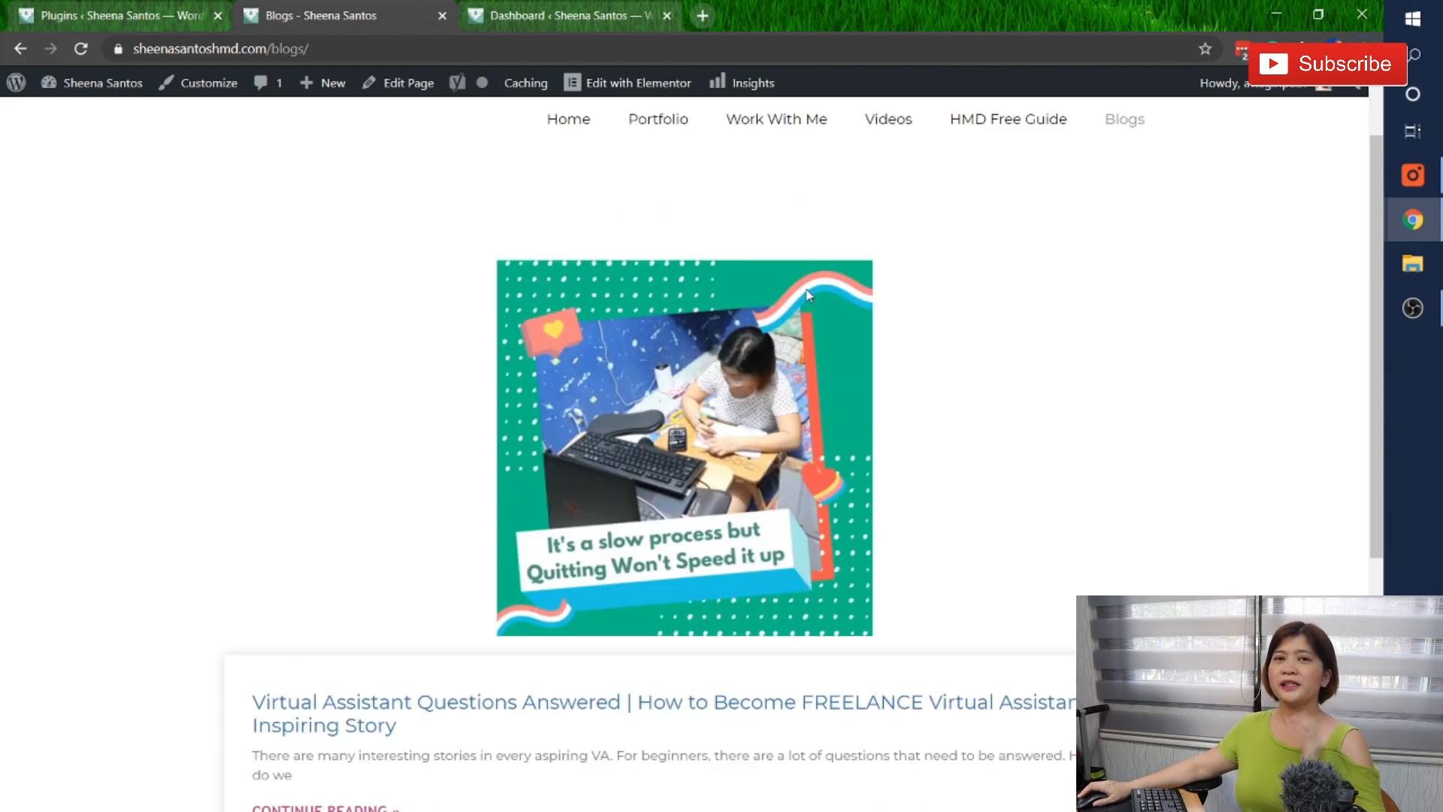
pyautogui.moveTo(809, 296)
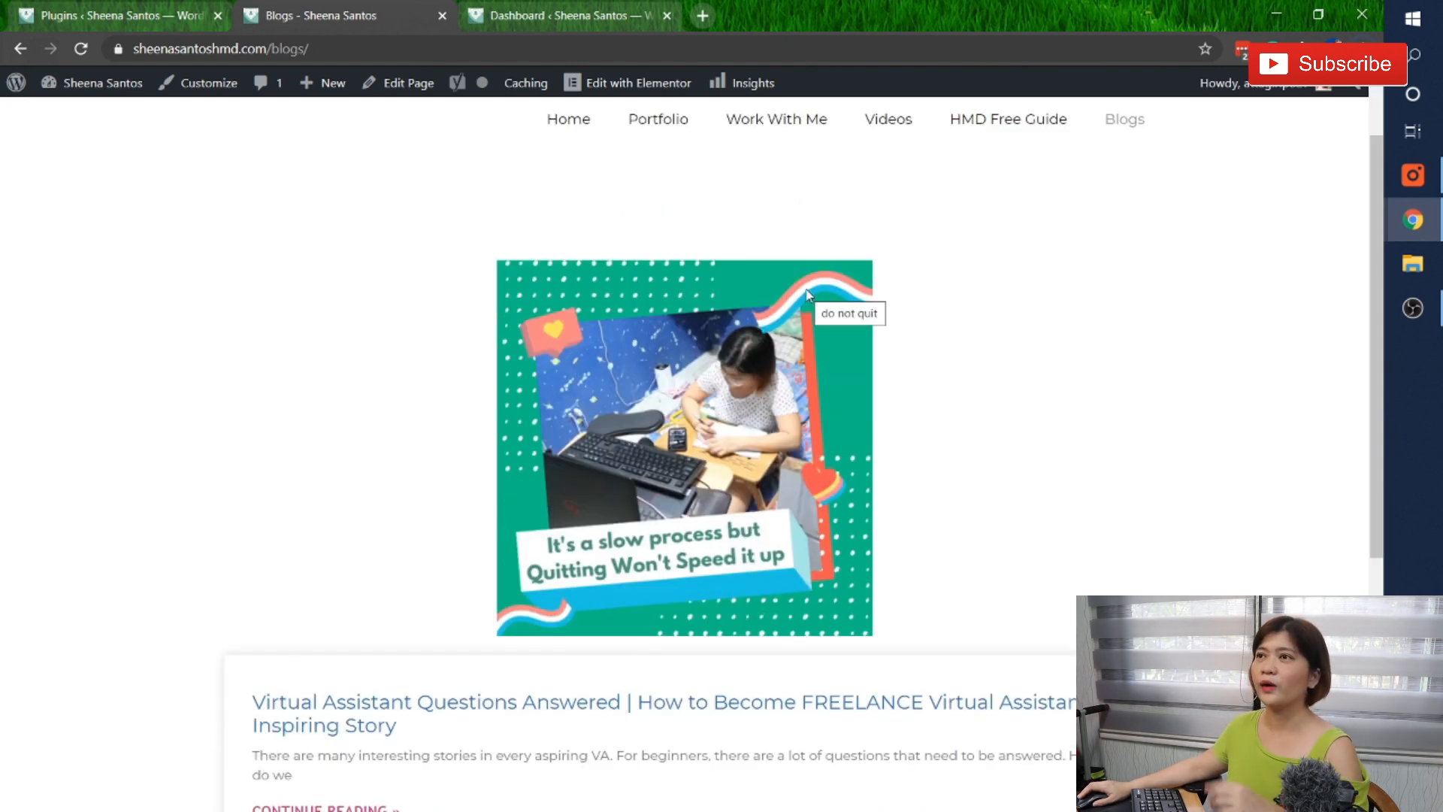
pyautogui.scroll(1, 809, 295)
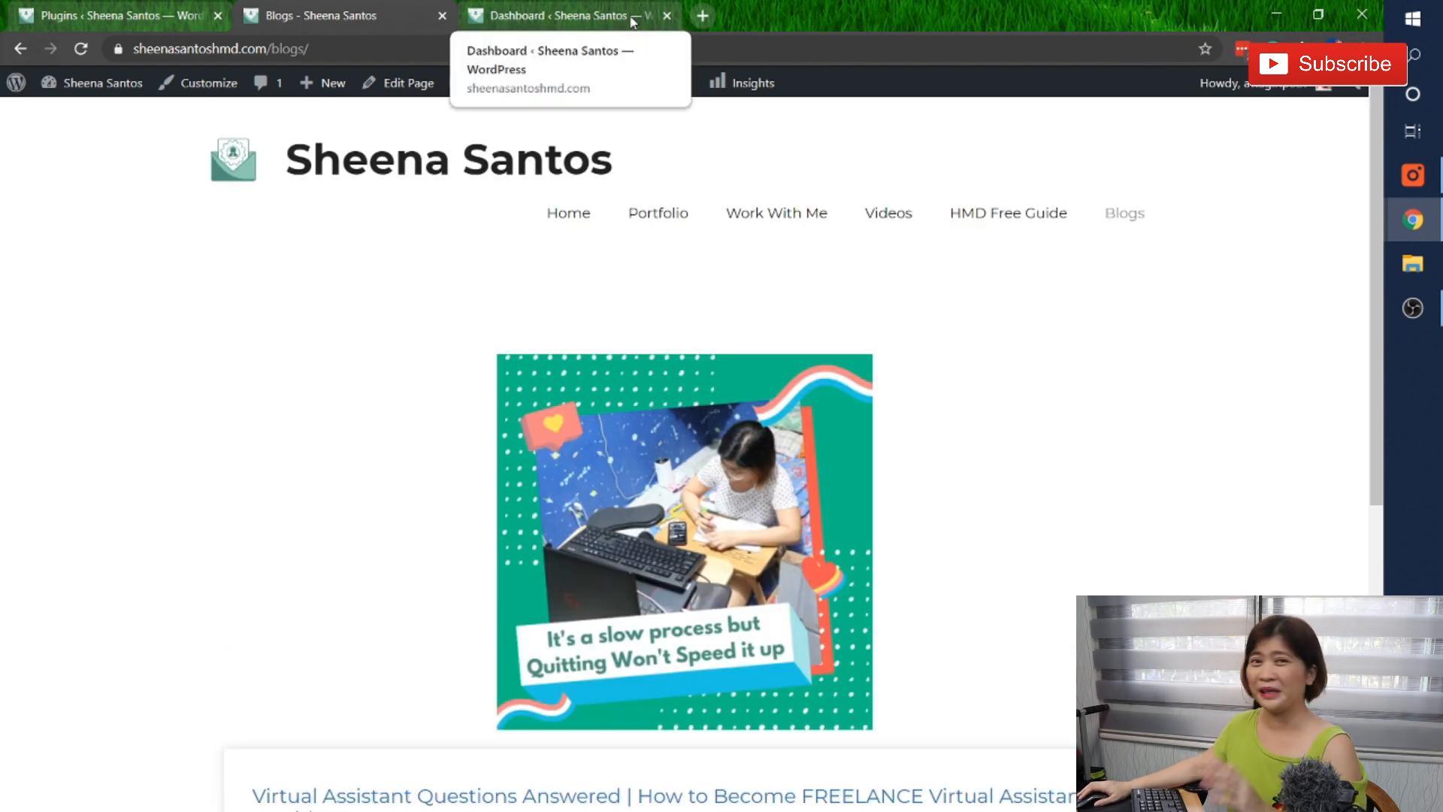
pyautogui.scroll(-5, 548, 419)
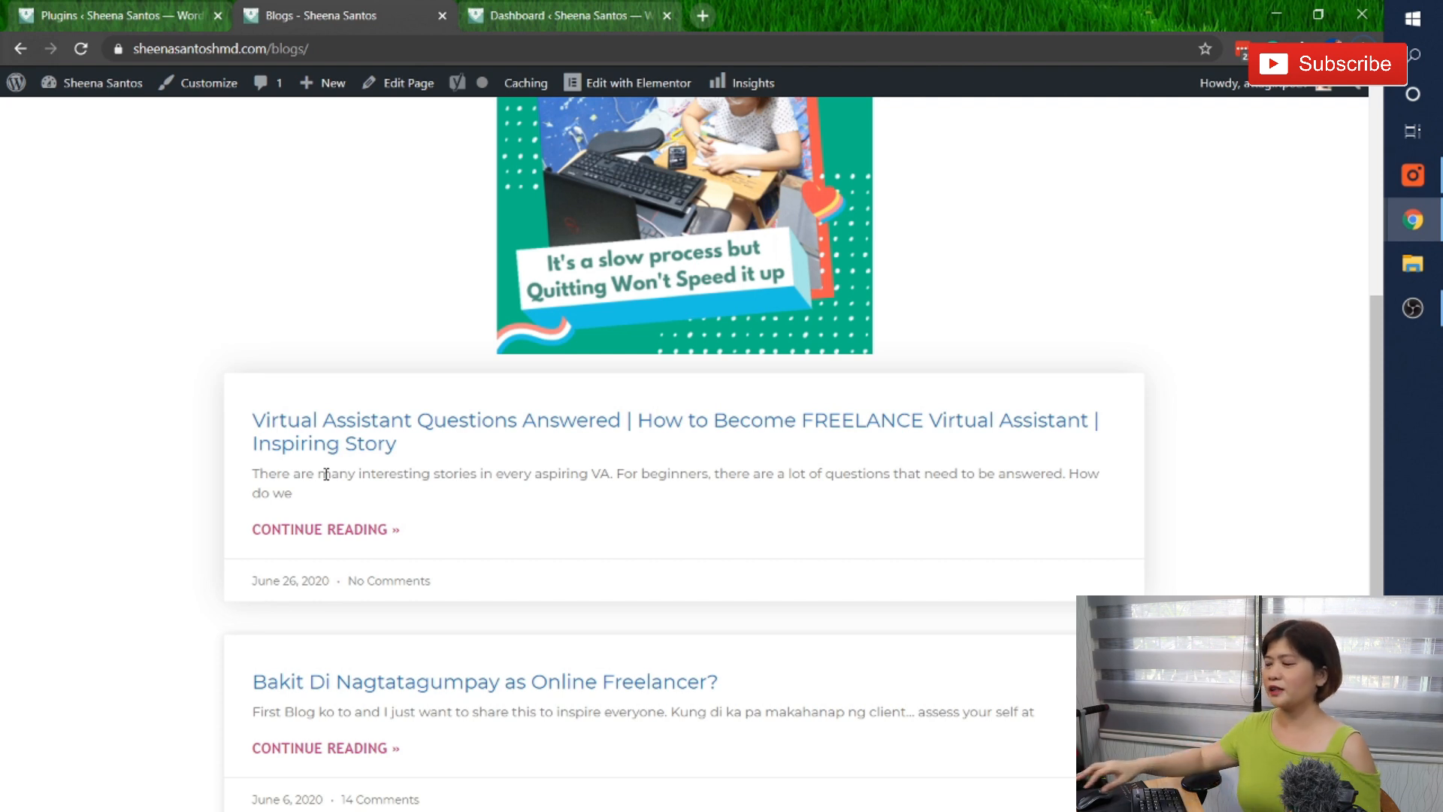
pyautogui.scroll(-2, 391, 587)
pyautogui.scroll(5, 421, 571)
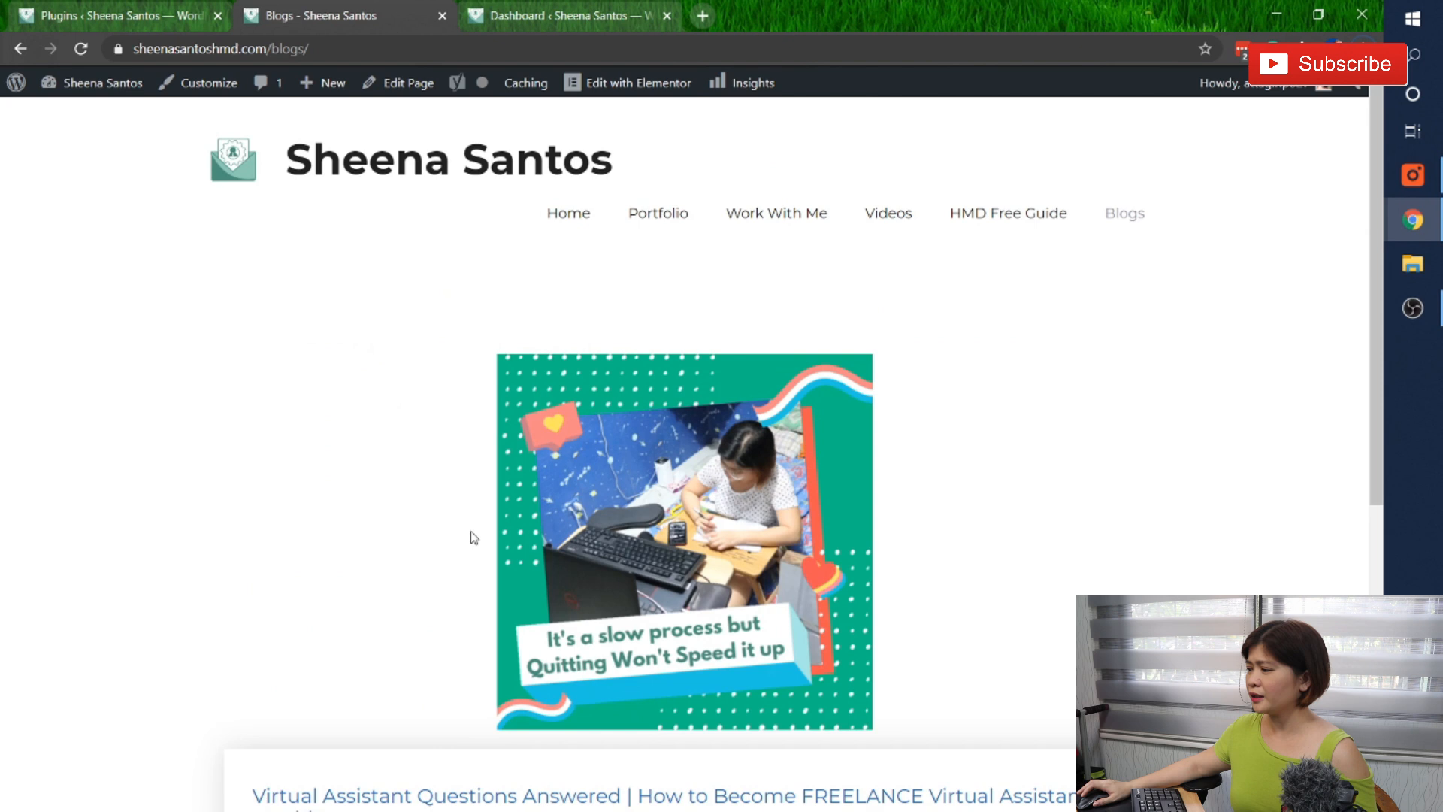
# Return to the site's admin area and open the list of all pages.
pyautogui.click(105, 15)
pyautogui.scroll(-5, 541, 333)
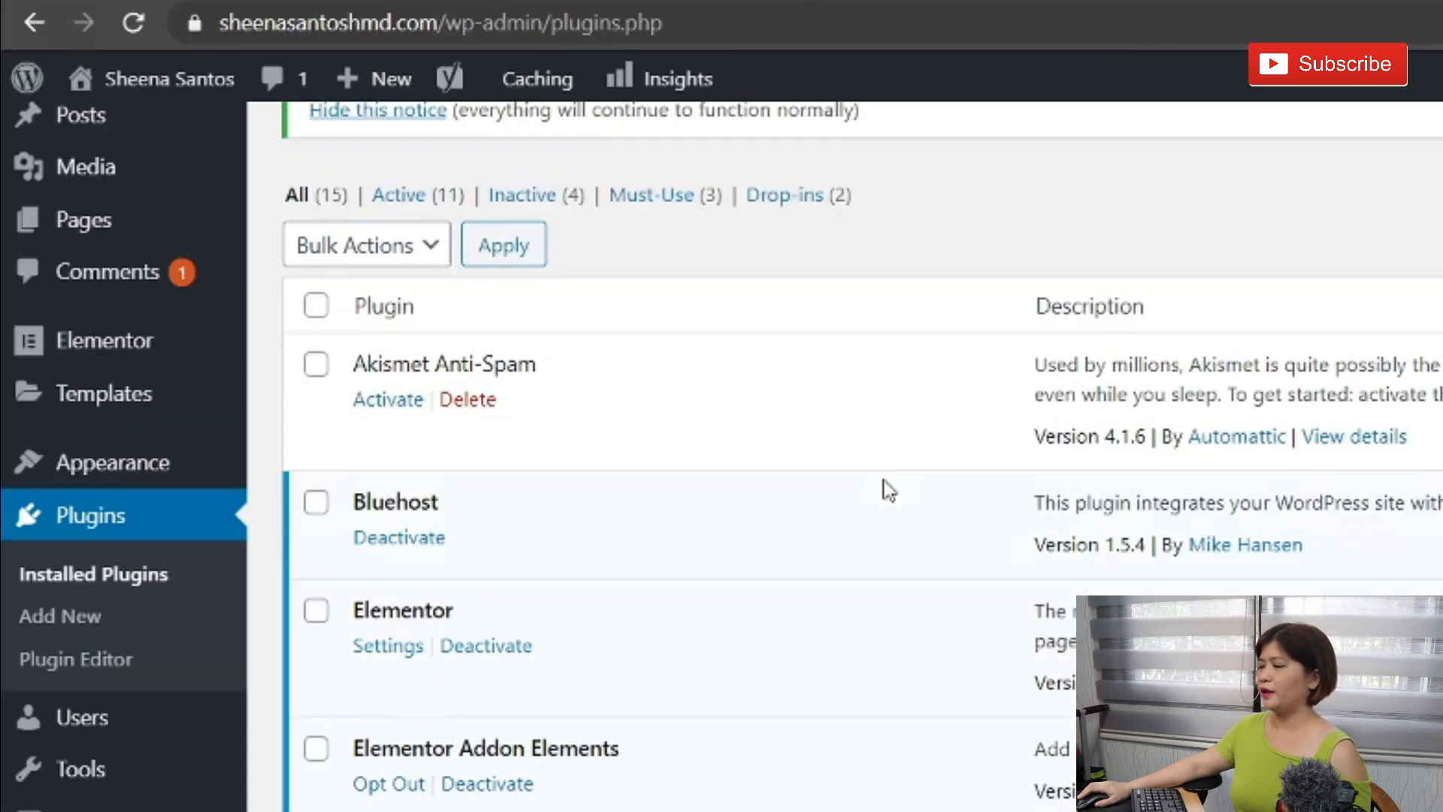
pyautogui.scroll(5, 30, 301)
pyautogui.moveTo(52, 275)
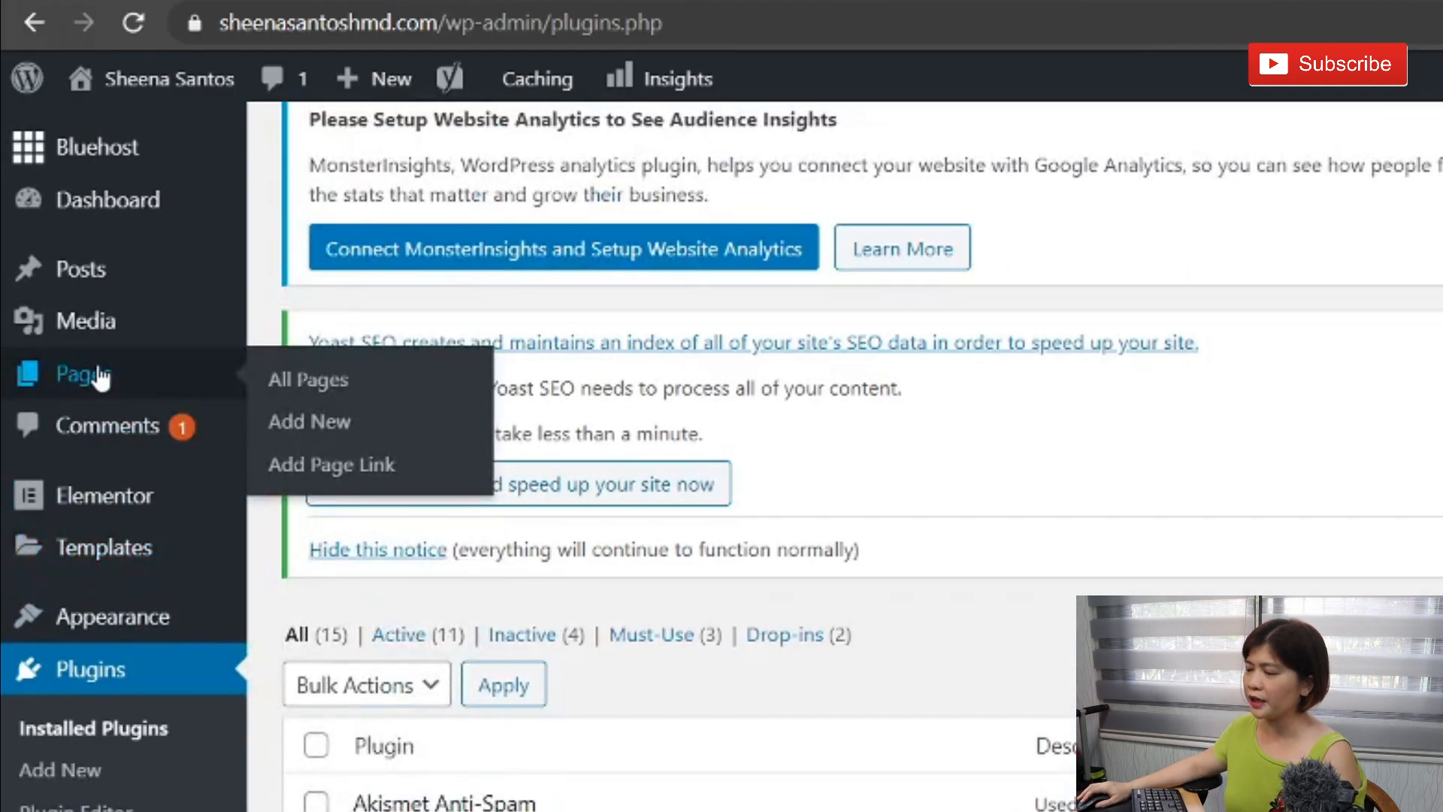
pyautogui.click(301, 385)
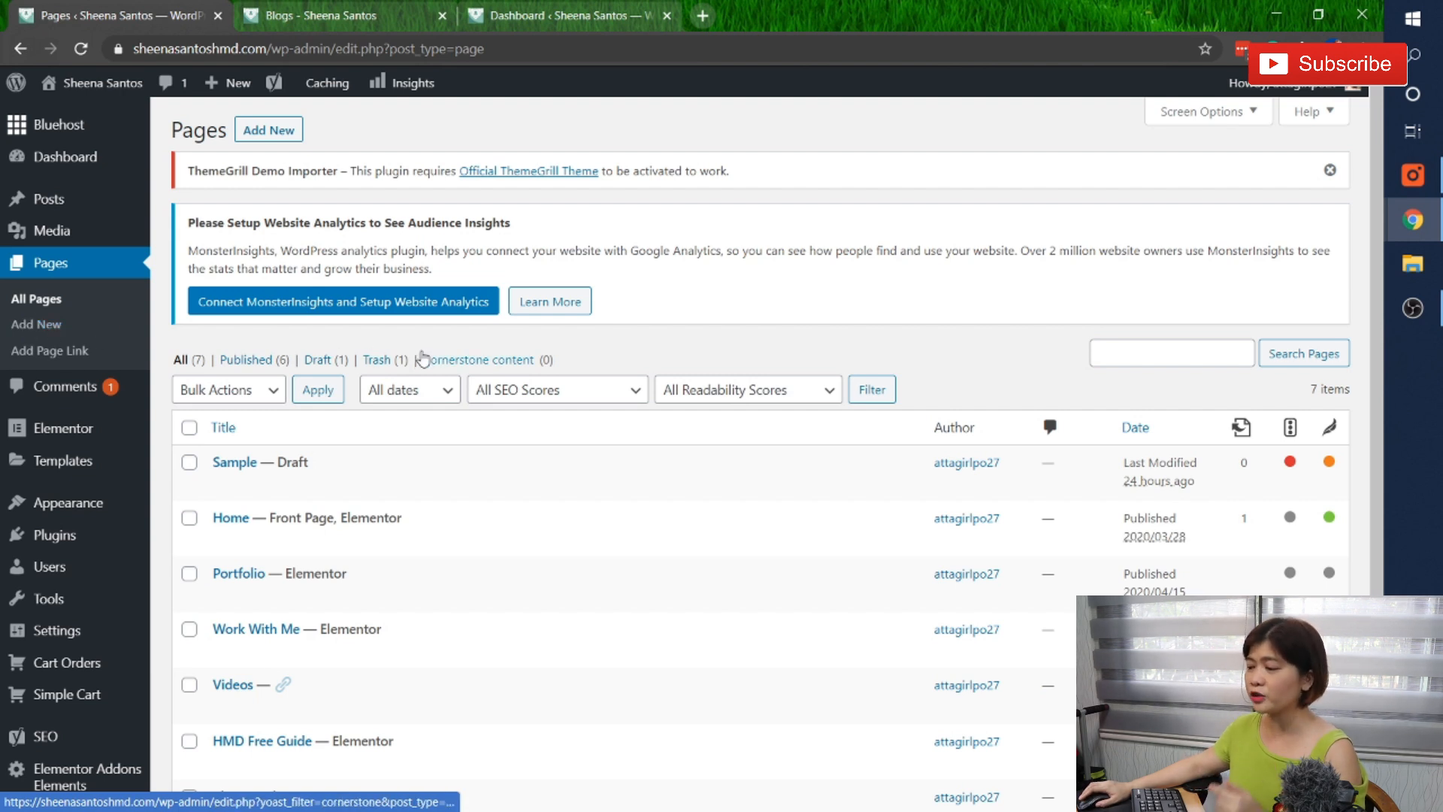
# Open the Home page for quick editing and look at its publication status setting.
pyautogui.scroll(-1, 423, 359)
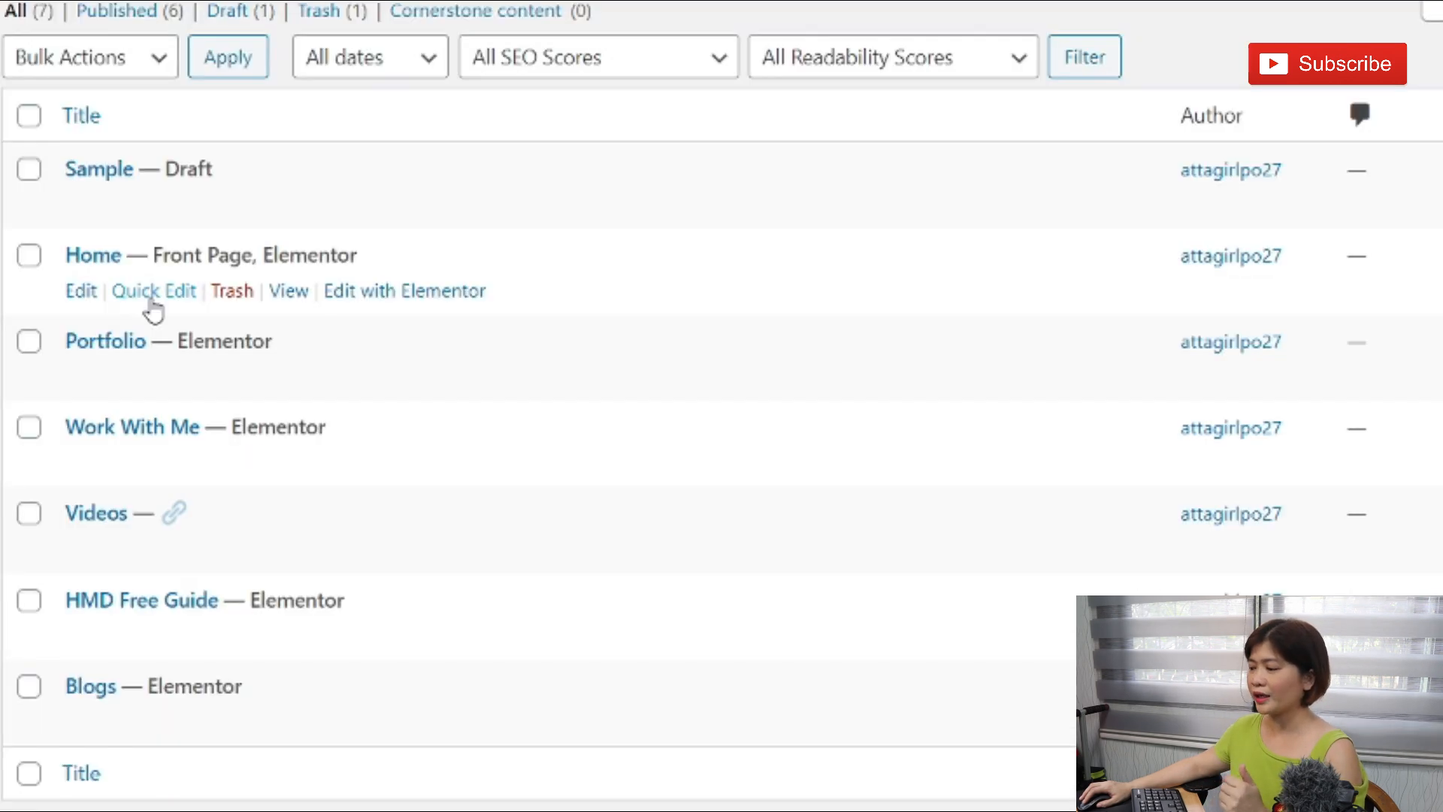
pyautogui.click(151, 294)
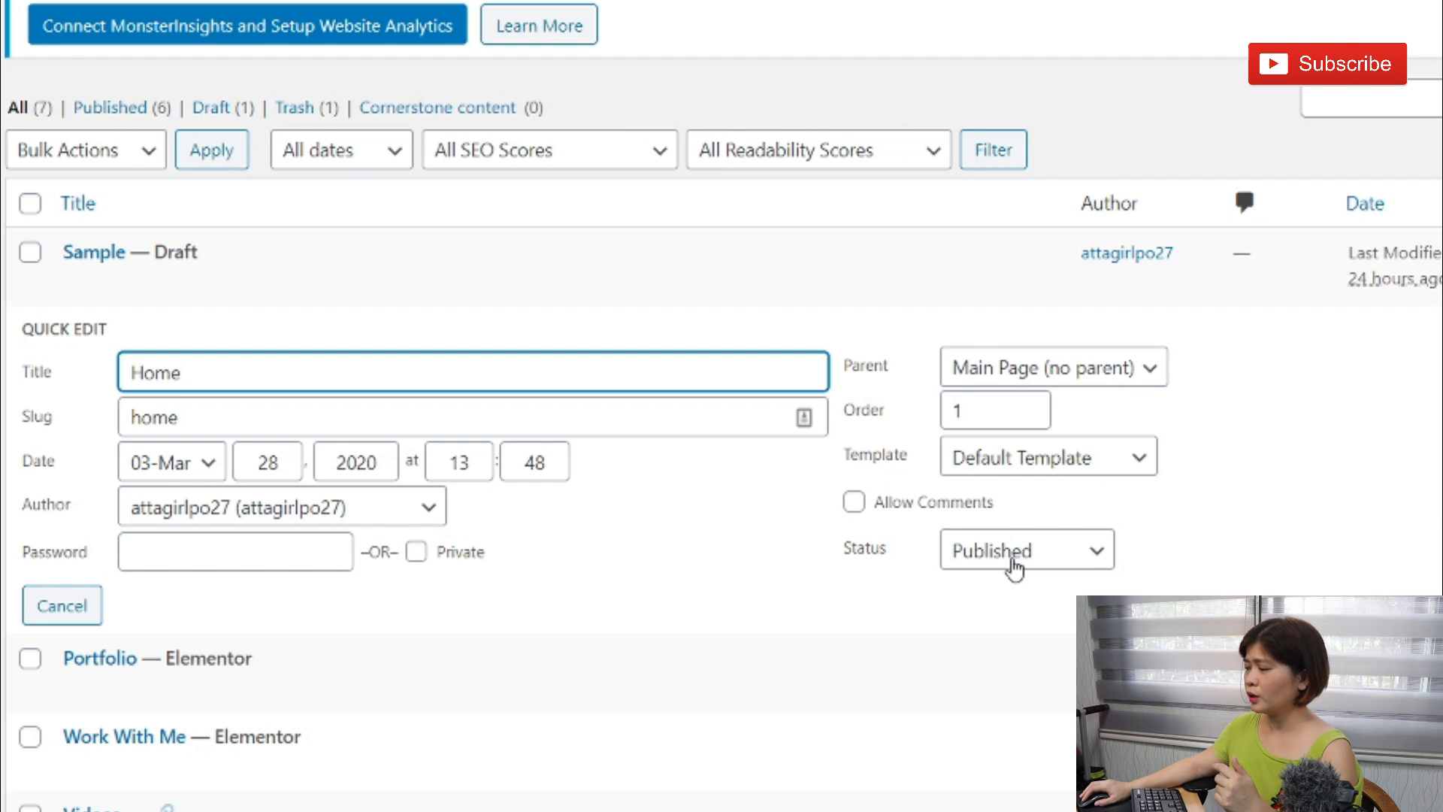
pyautogui.click(1014, 569)
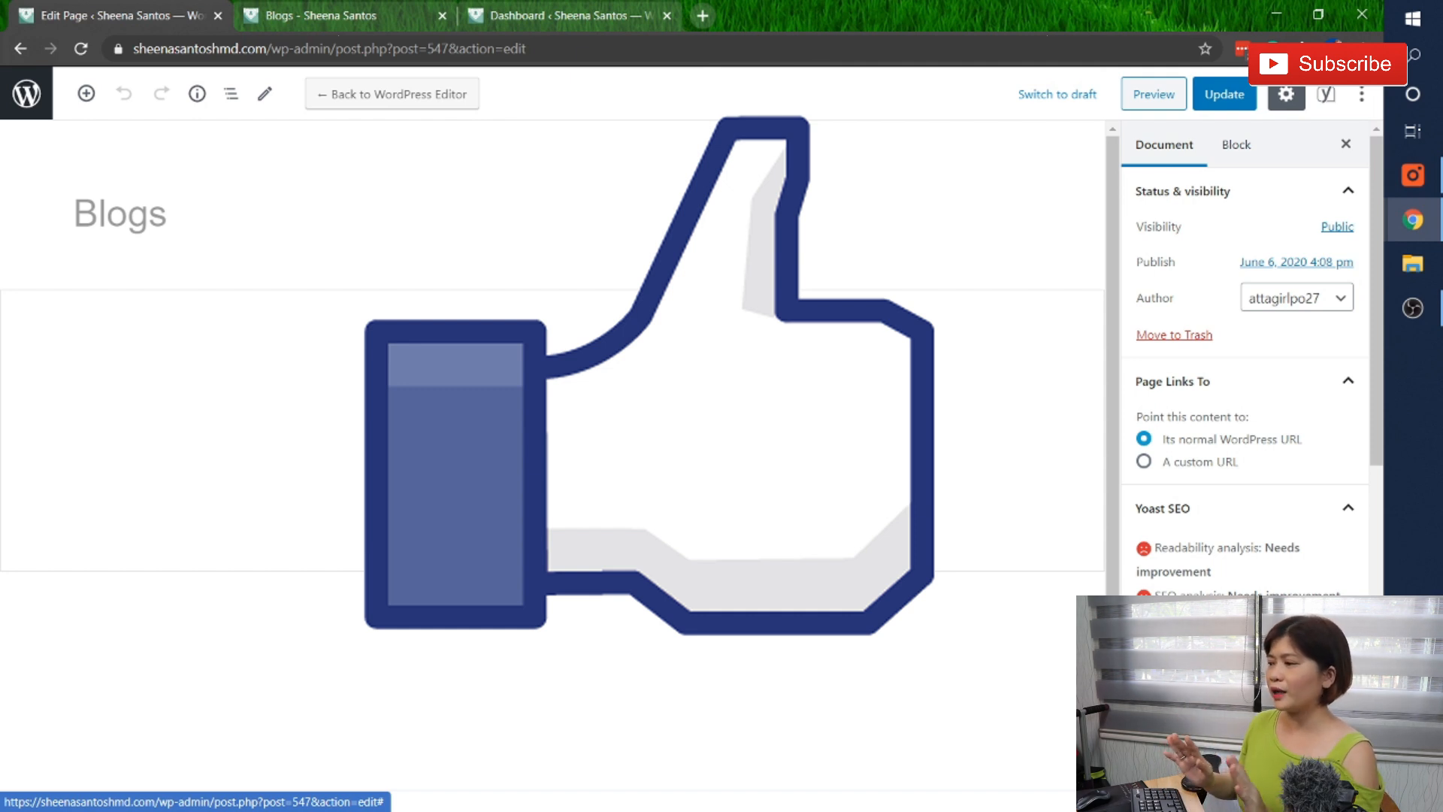
# Set the green-backdrop photo IMG_4207 from the media library as the Blogs page's featured image, after looking at the file upload option.
pyautogui.click(520, 444)
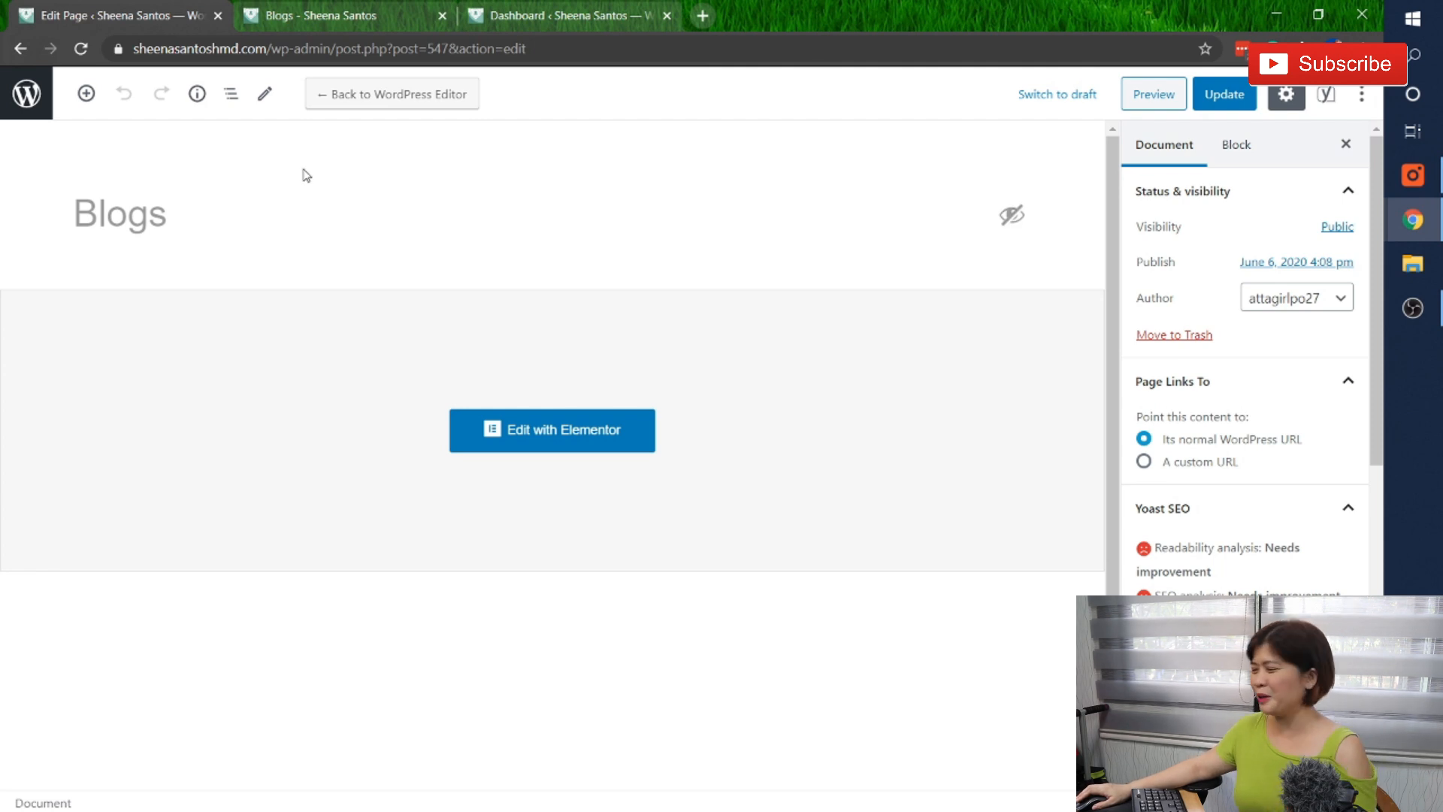
pyautogui.scroll(-5, 1231, 366)
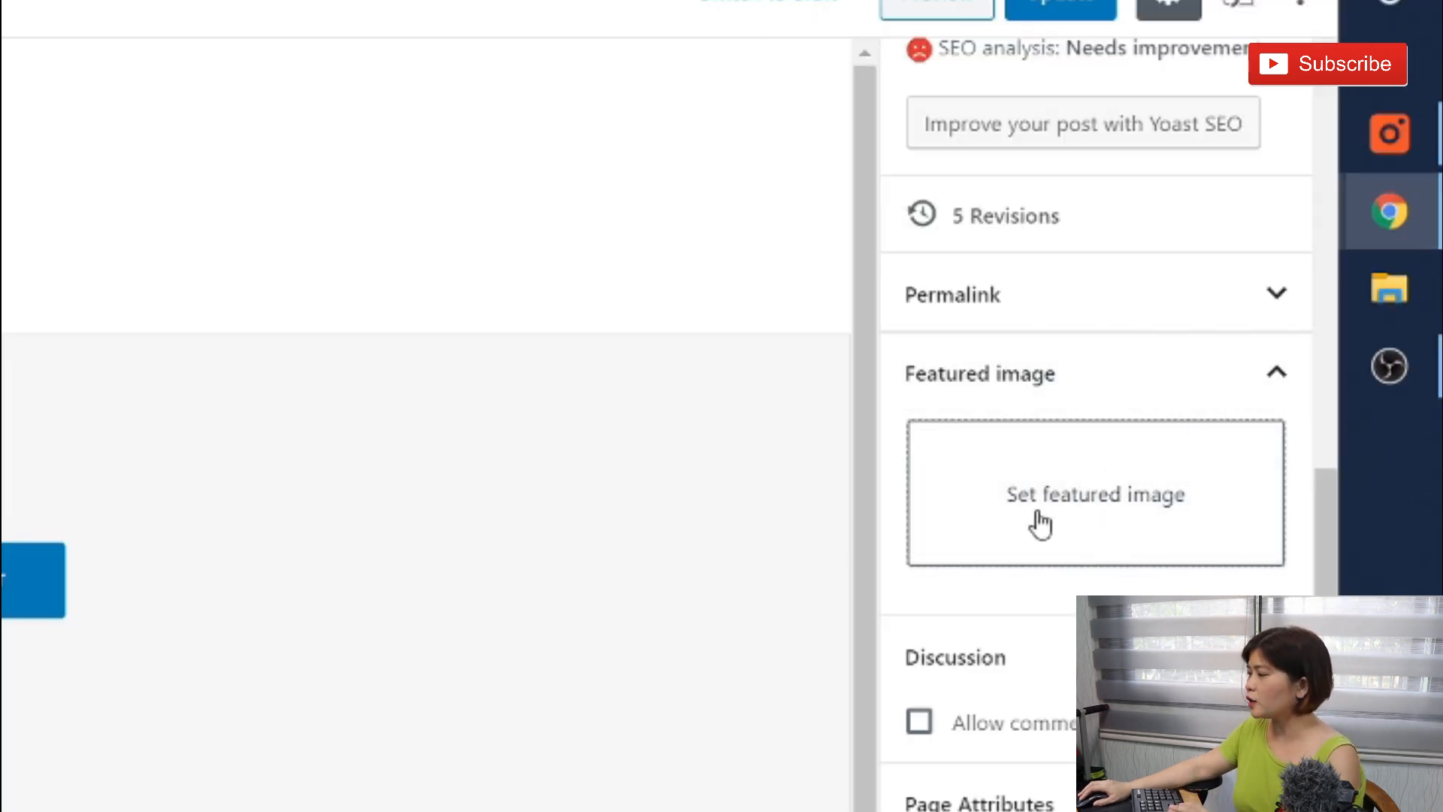
pyautogui.click(1104, 508)
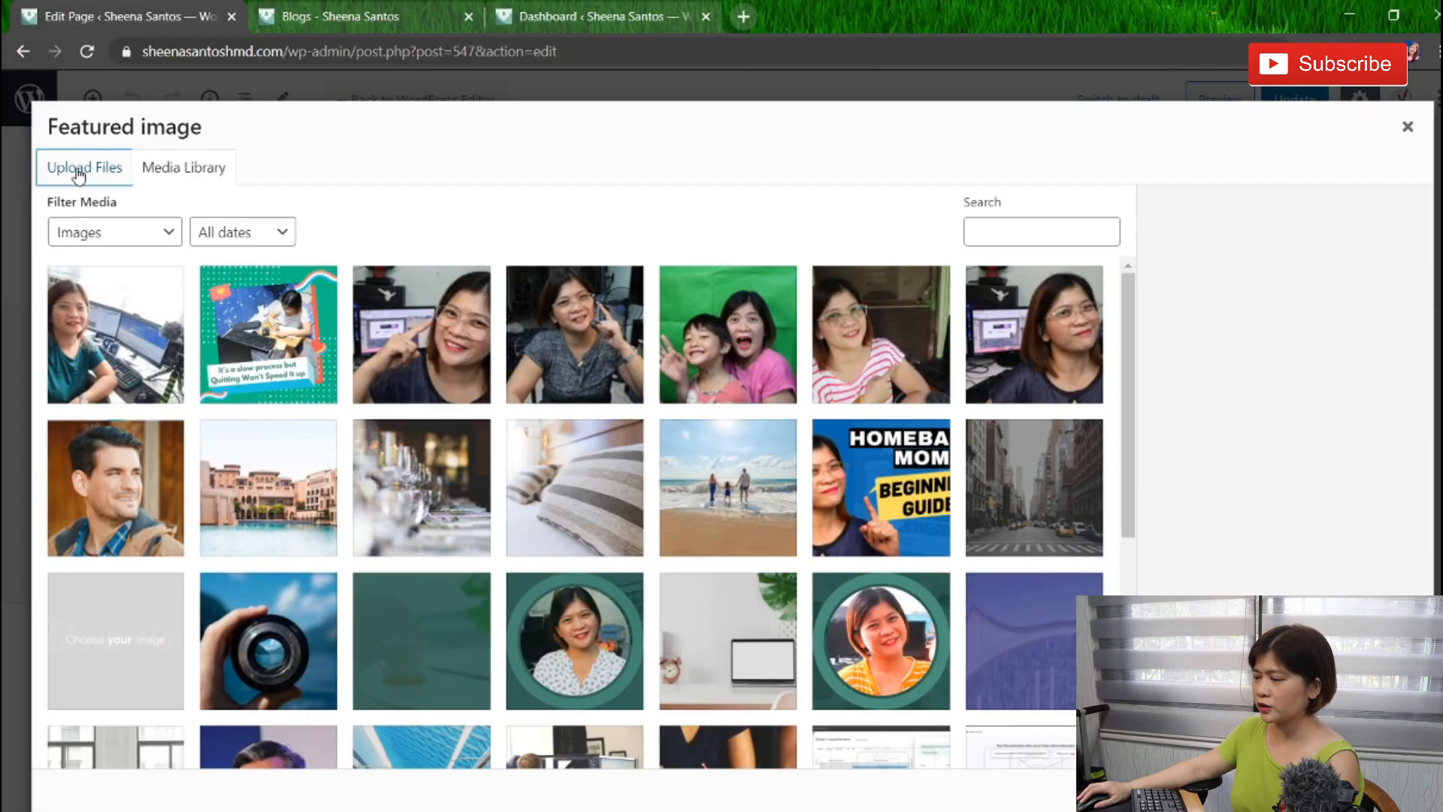
pyautogui.click(79, 173)
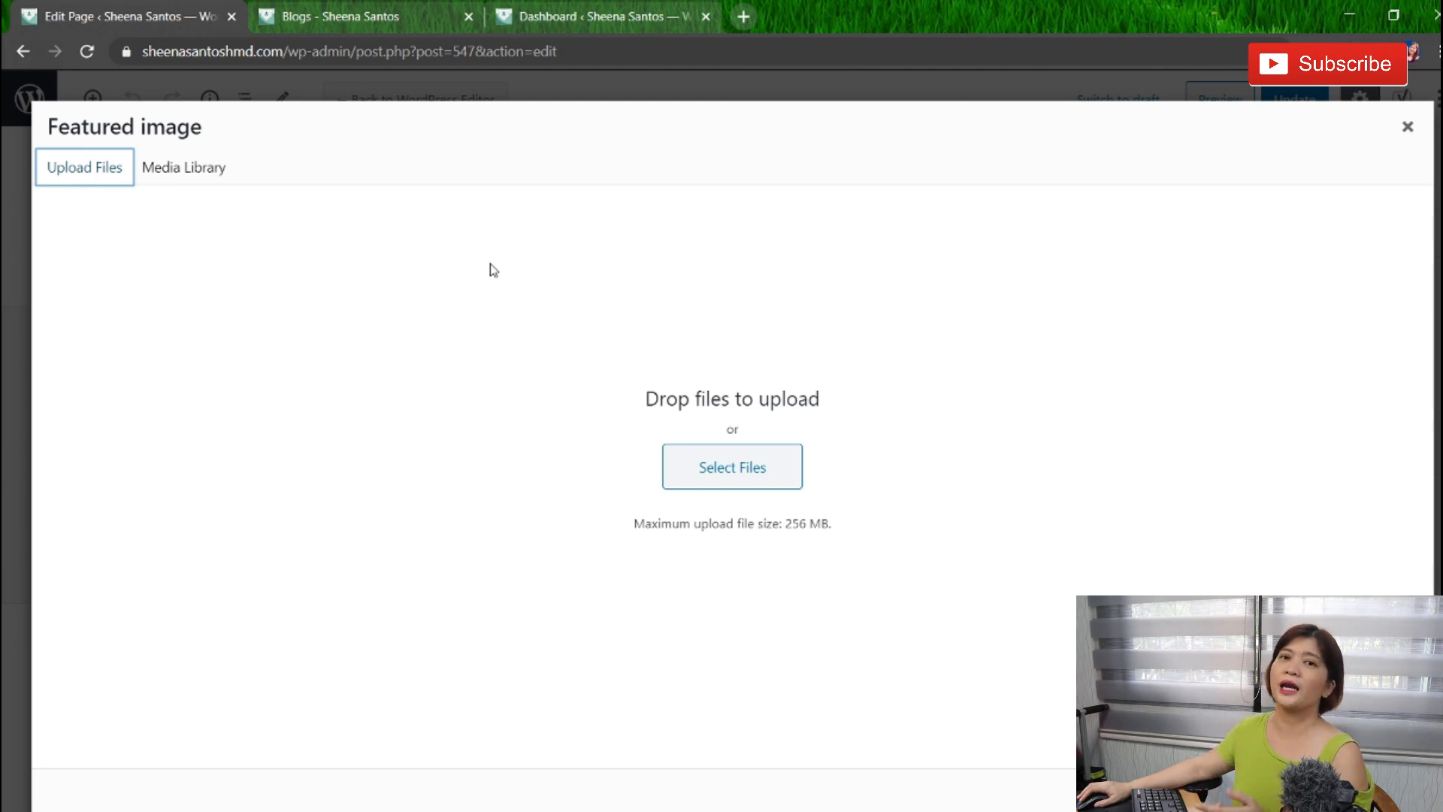
pyautogui.click(229, 170)
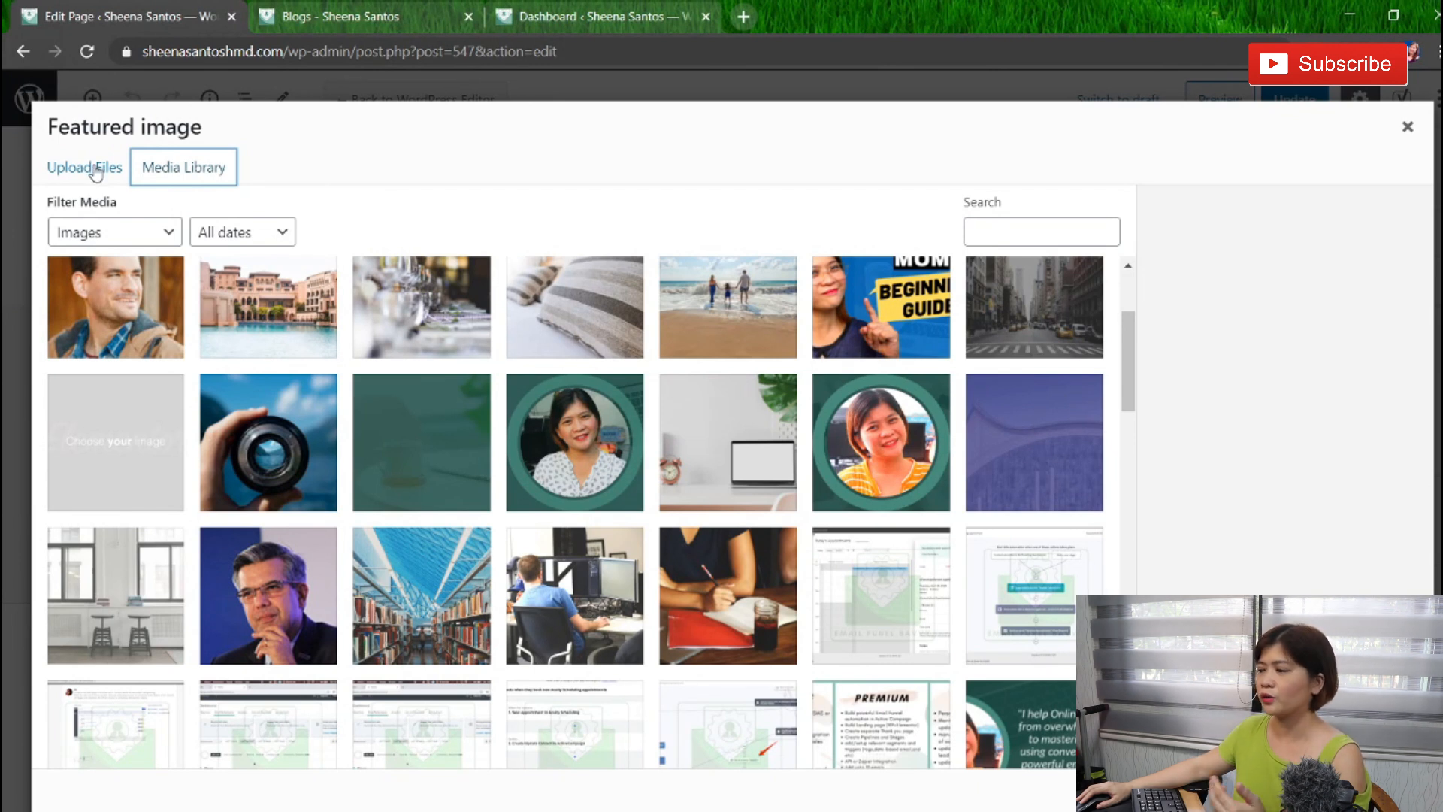
pyautogui.click(103, 172)
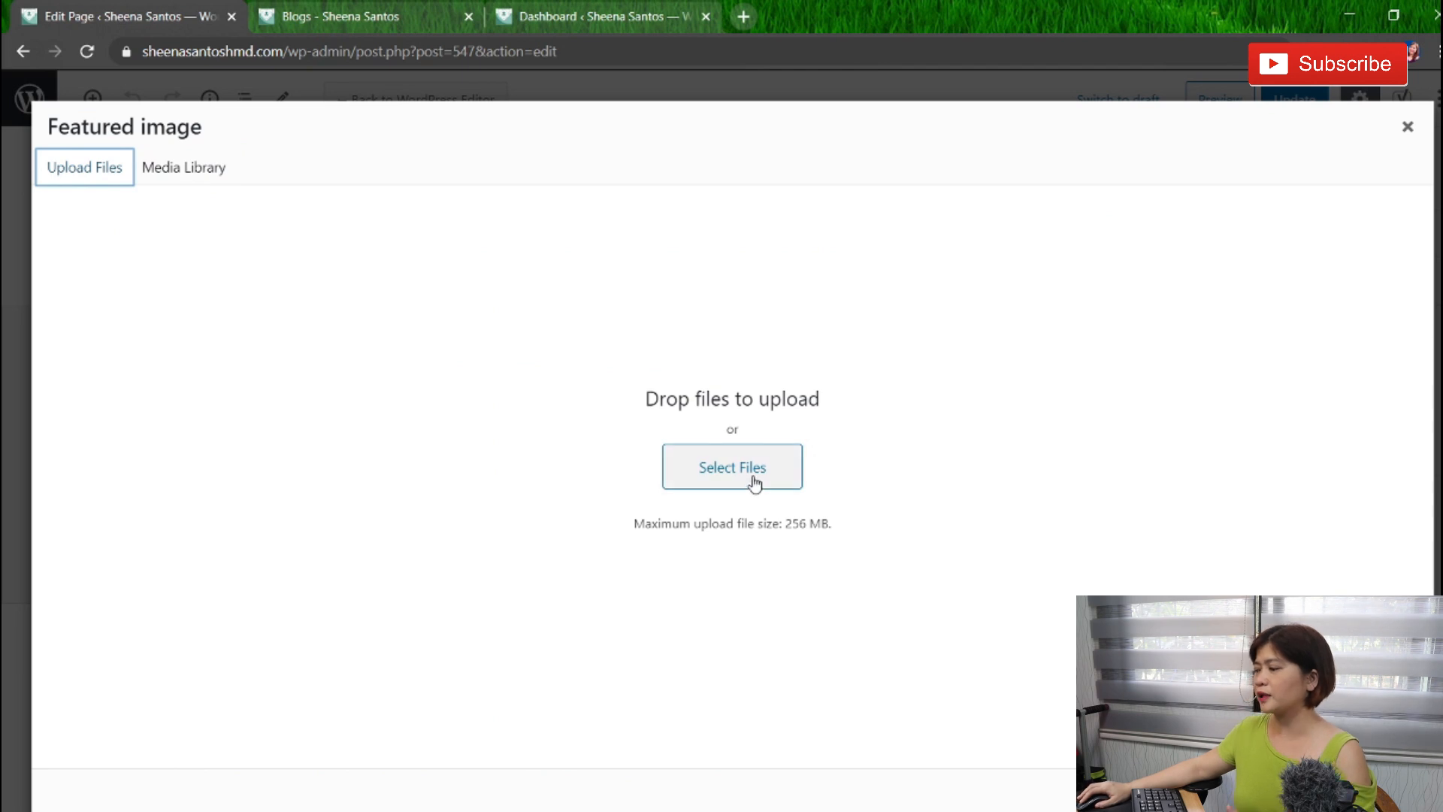
pyautogui.click(755, 481)
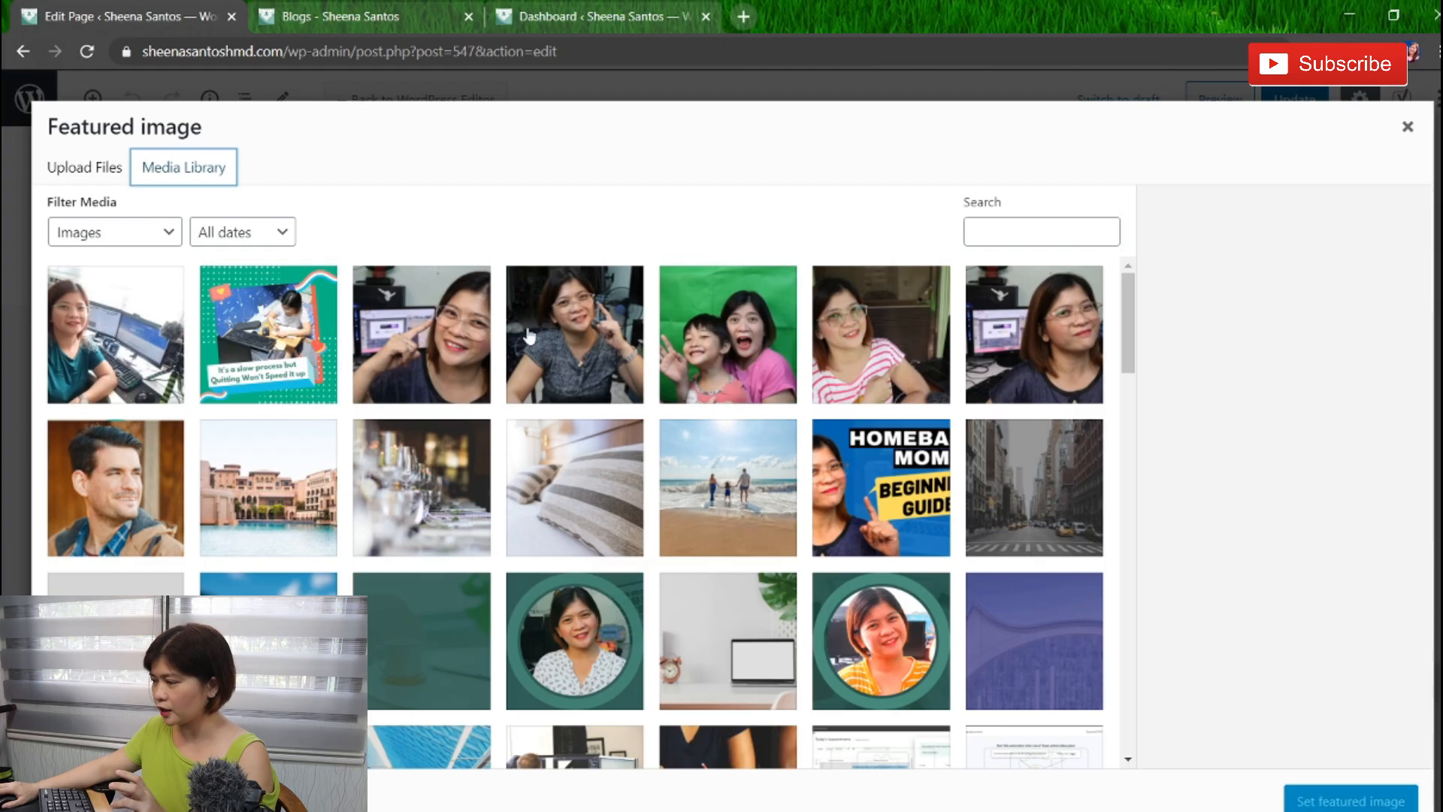
pyautogui.click(697, 351)
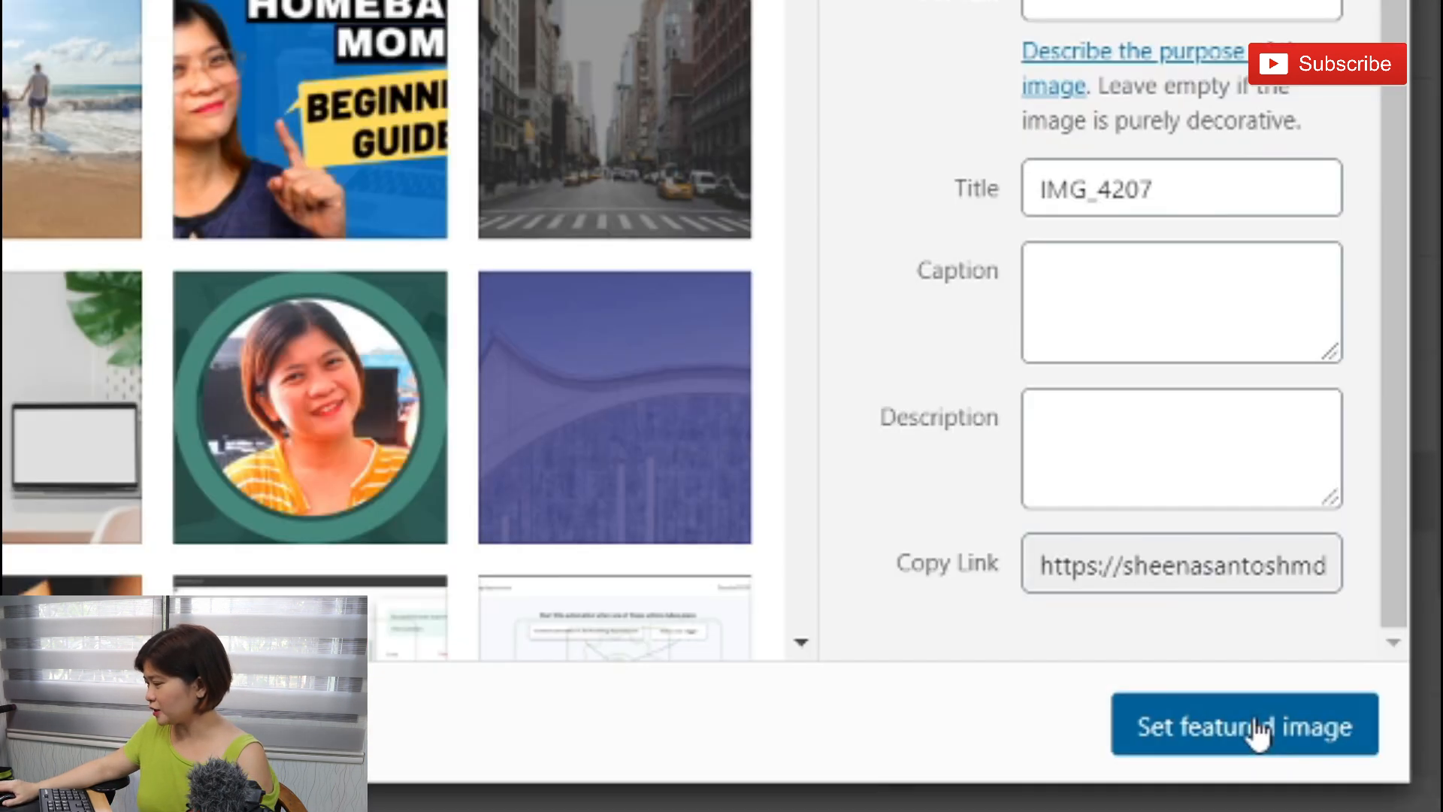
pyautogui.click(1353, 802)
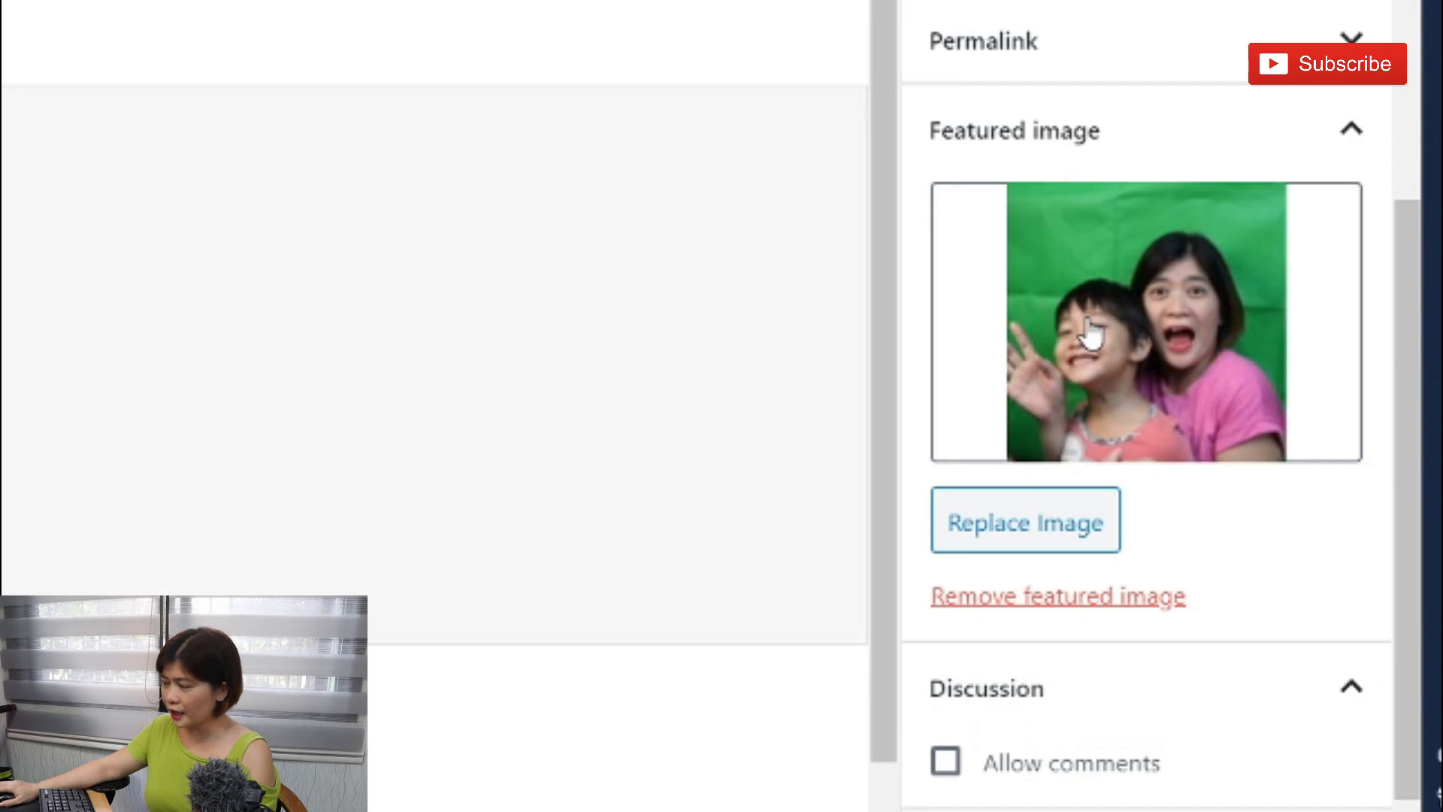
# Preview the Blogs page with its featured image above the post previews and compare it with the live Blogs page.
pyautogui.click(1090, 334)
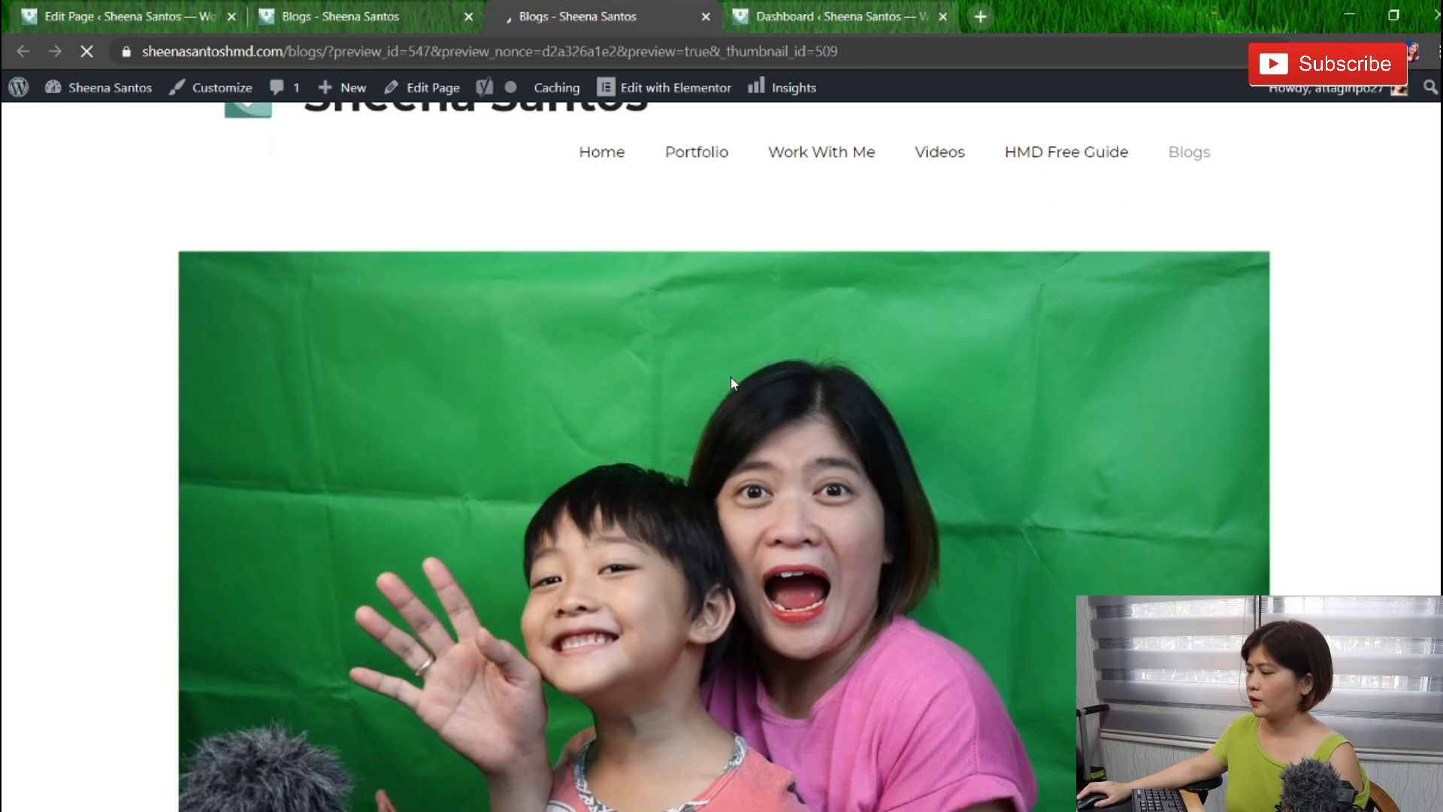
pyautogui.scroll(-2, 720, 360)
pyautogui.scroll(2, 720, 359)
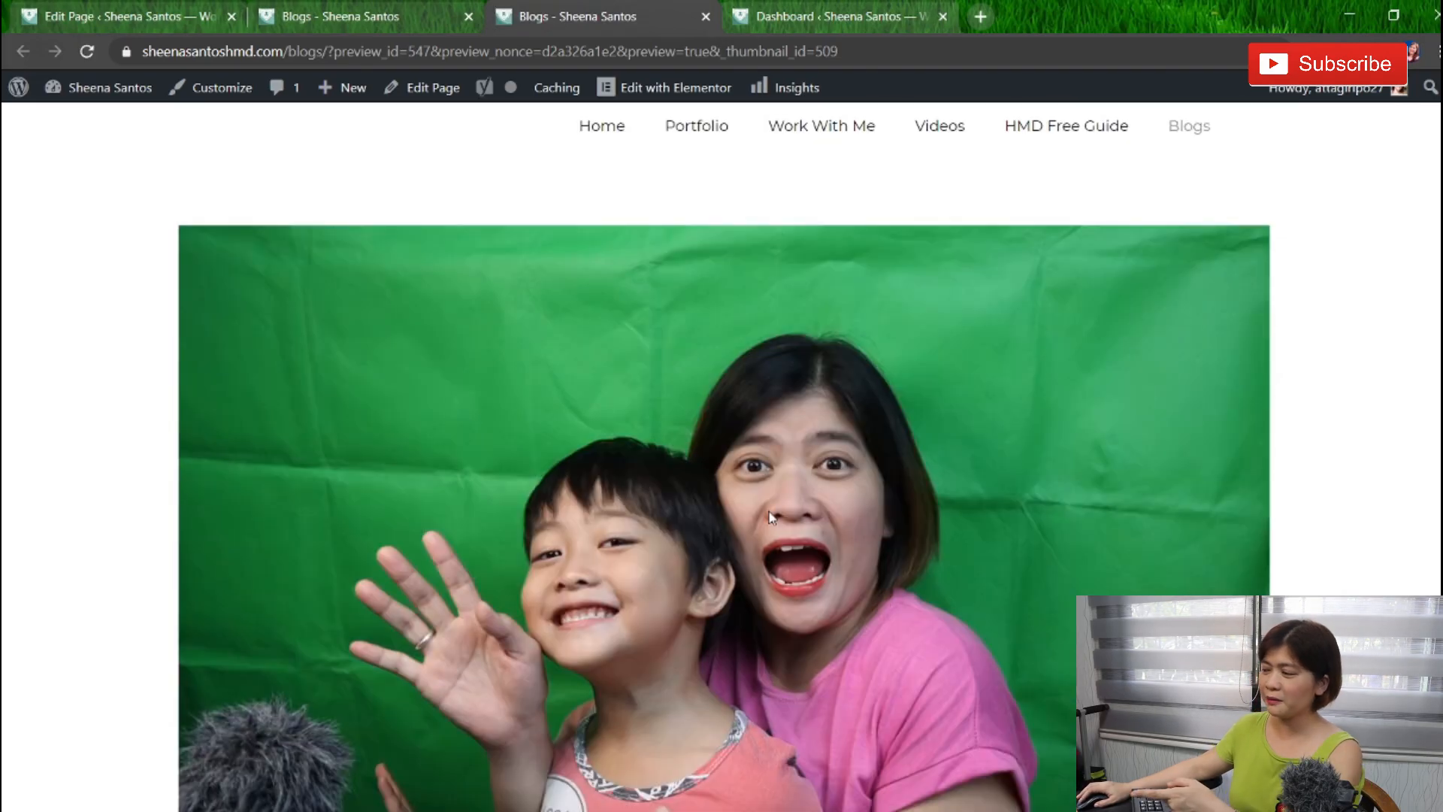
pyautogui.scroll(-5, 804, 538)
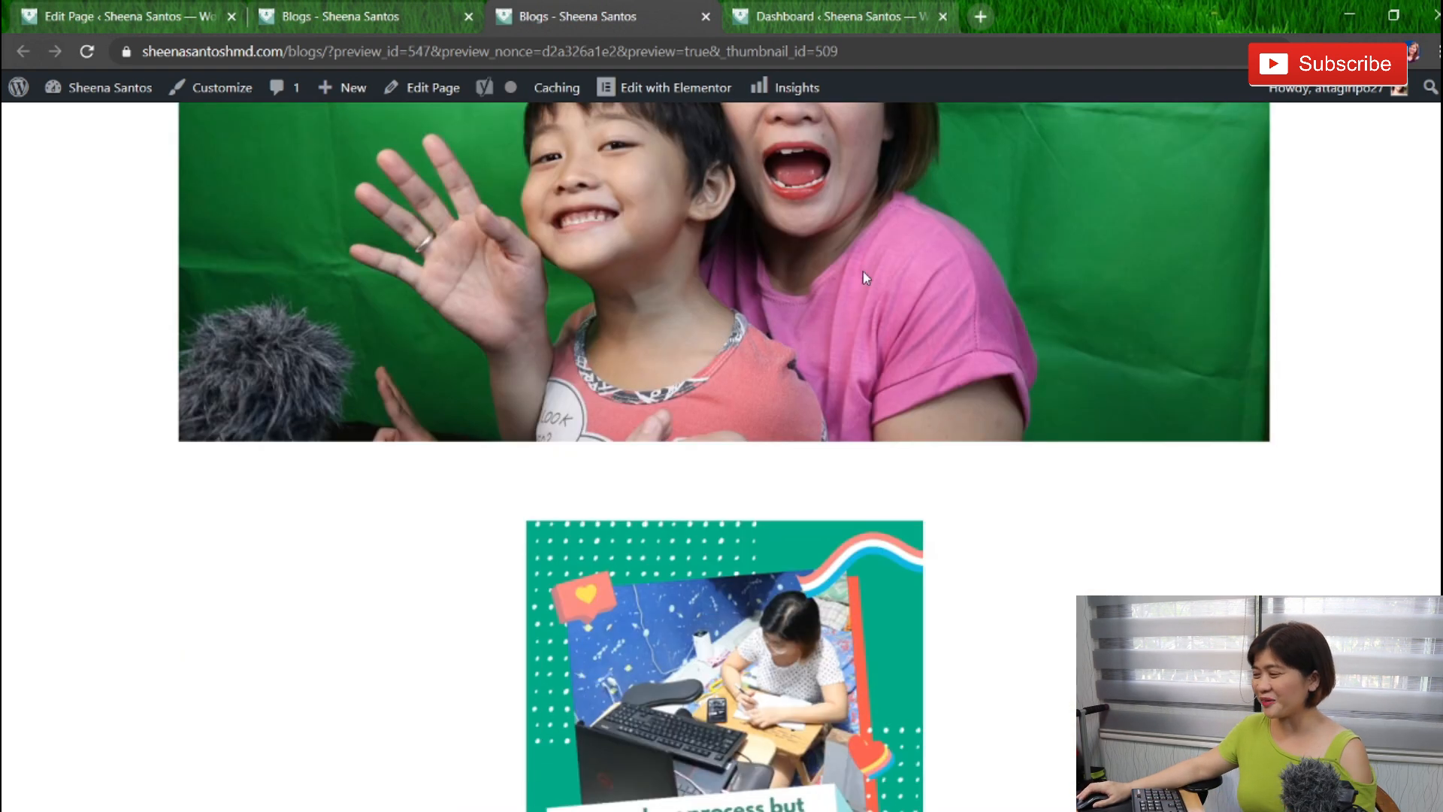
pyautogui.scroll(-4, 648, 458)
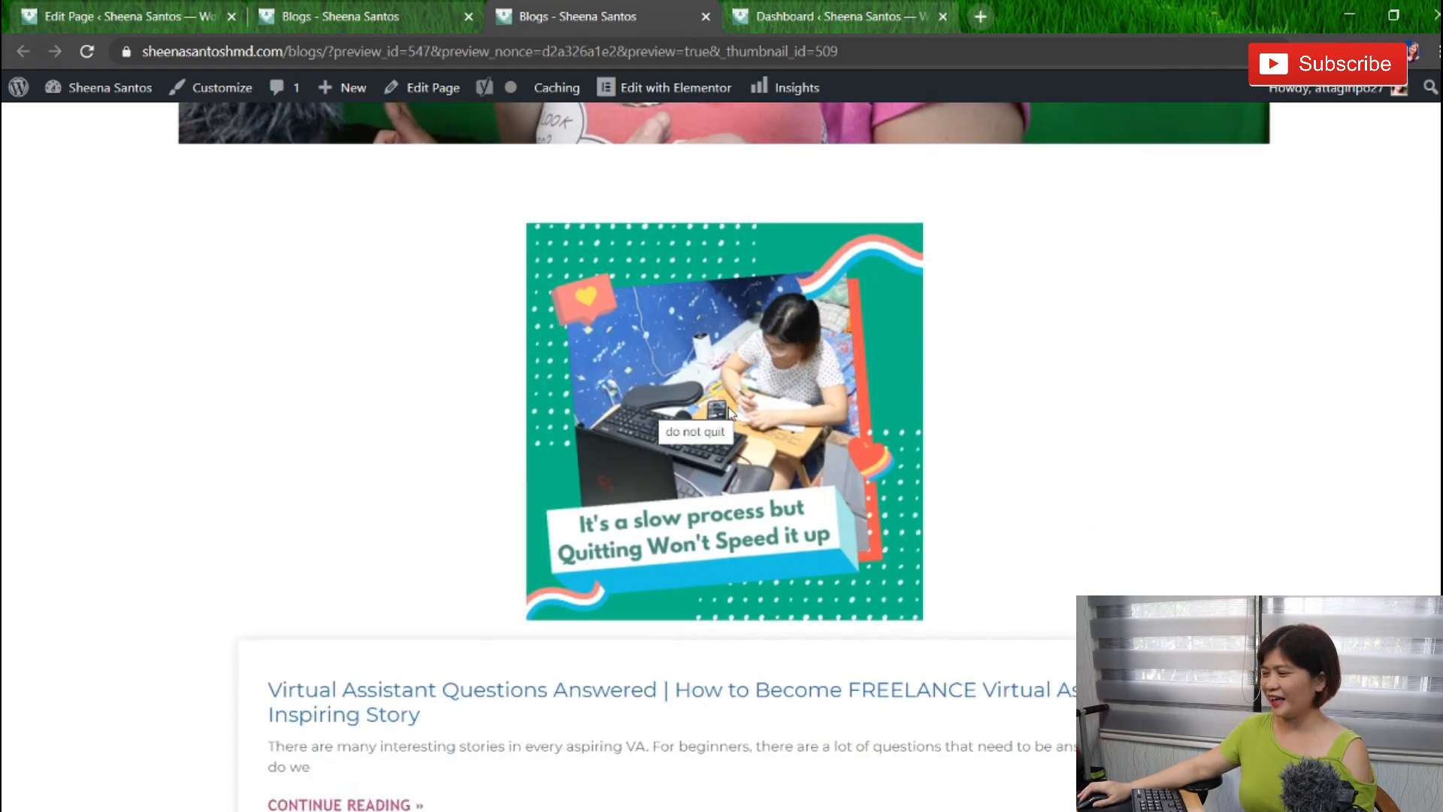
pyautogui.scroll(7, 651, 443)
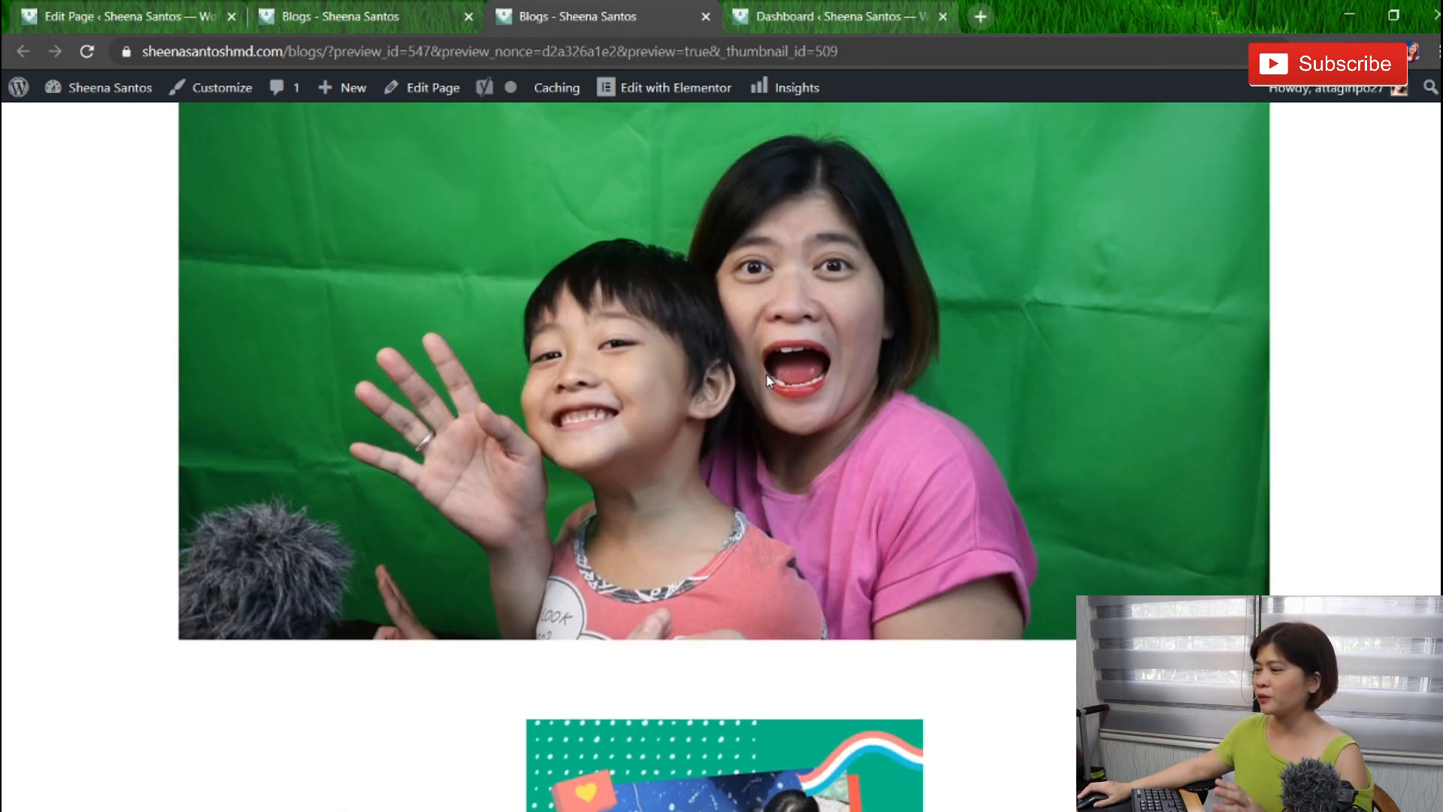
pyautogui.scroll(3, 767, 380)
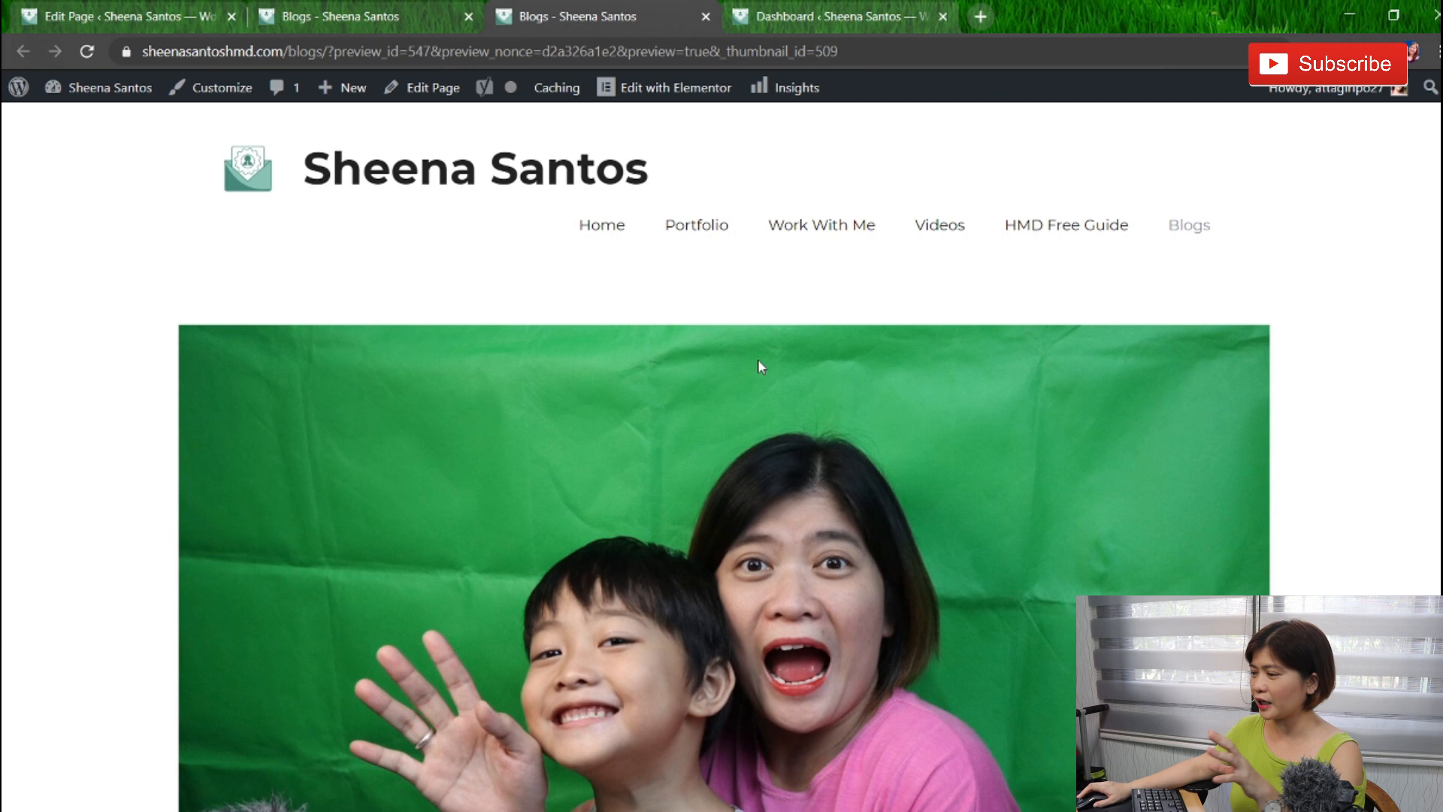
pyautogui.scroll(-4, 752, 353)
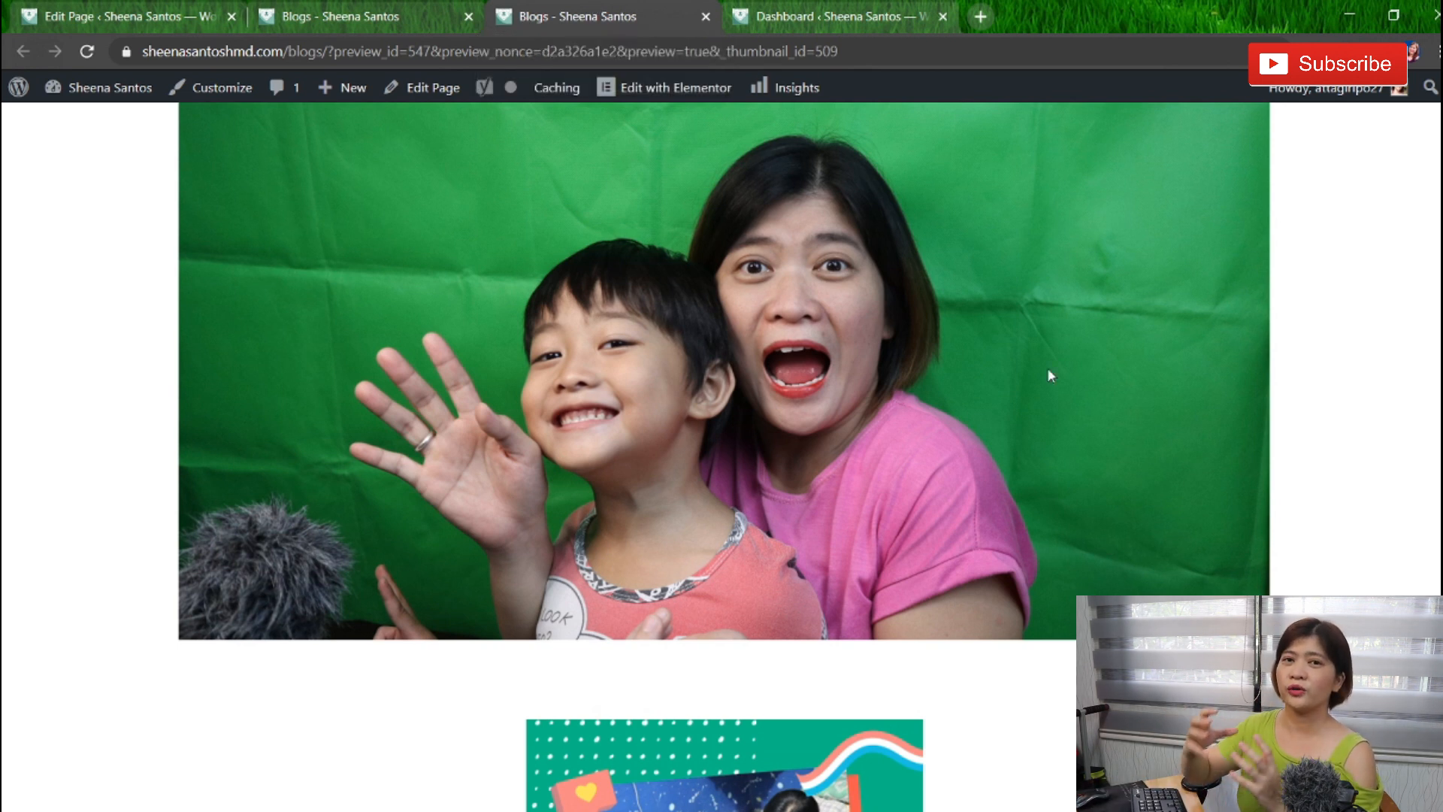
pyautogui.scroll(-3, 1046, 364)
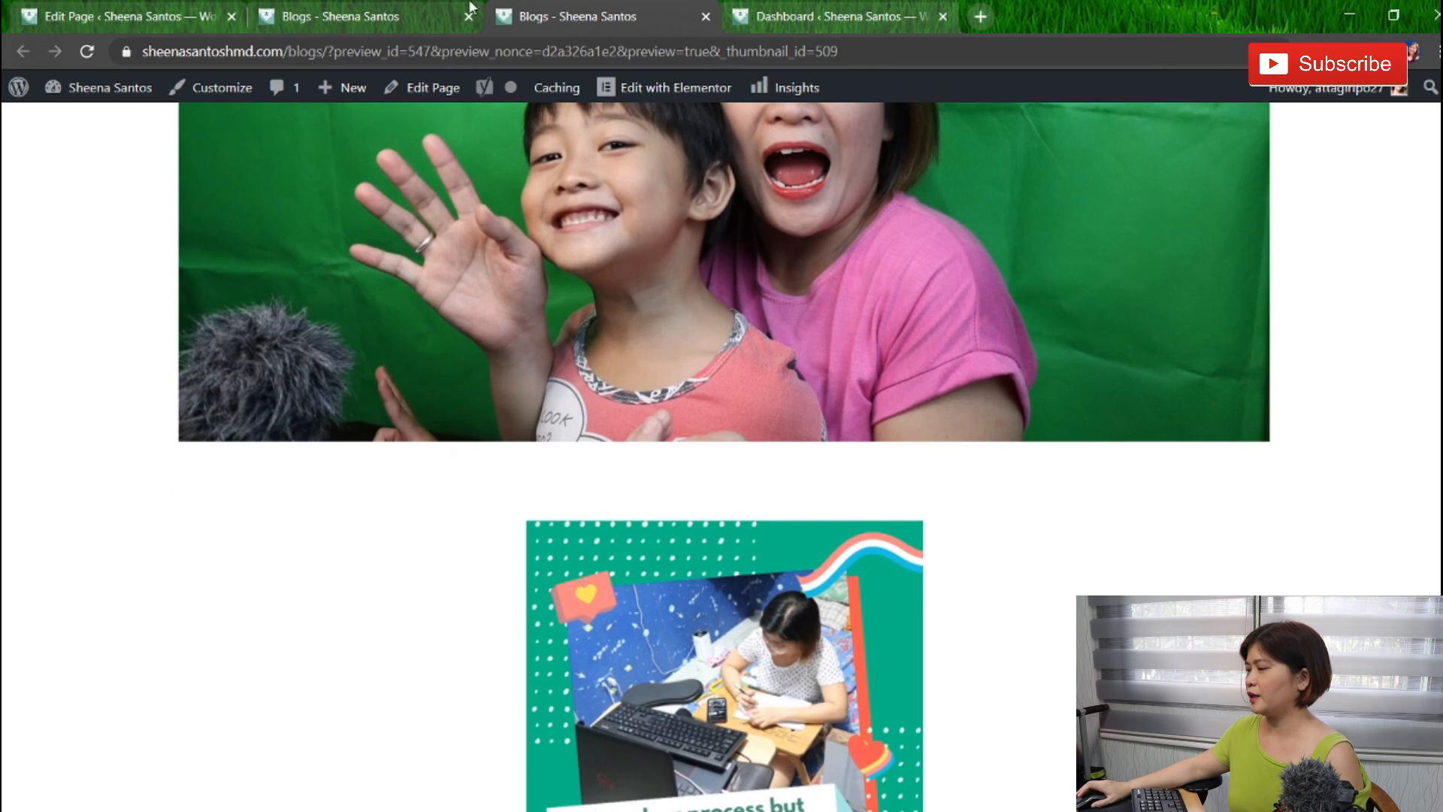
pyautogui.click(336, 10)
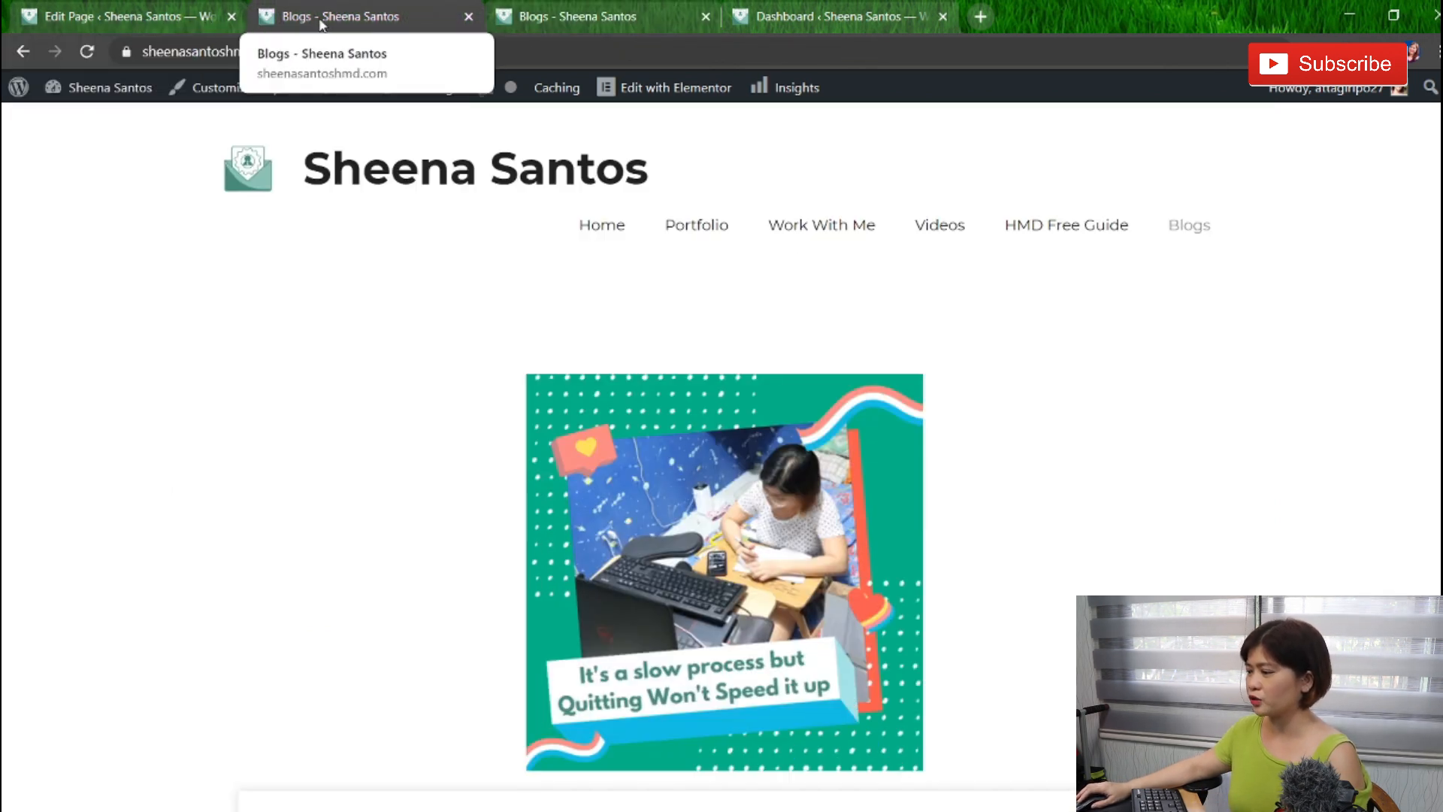
pyautogui.scroll(-2, 674, 316)
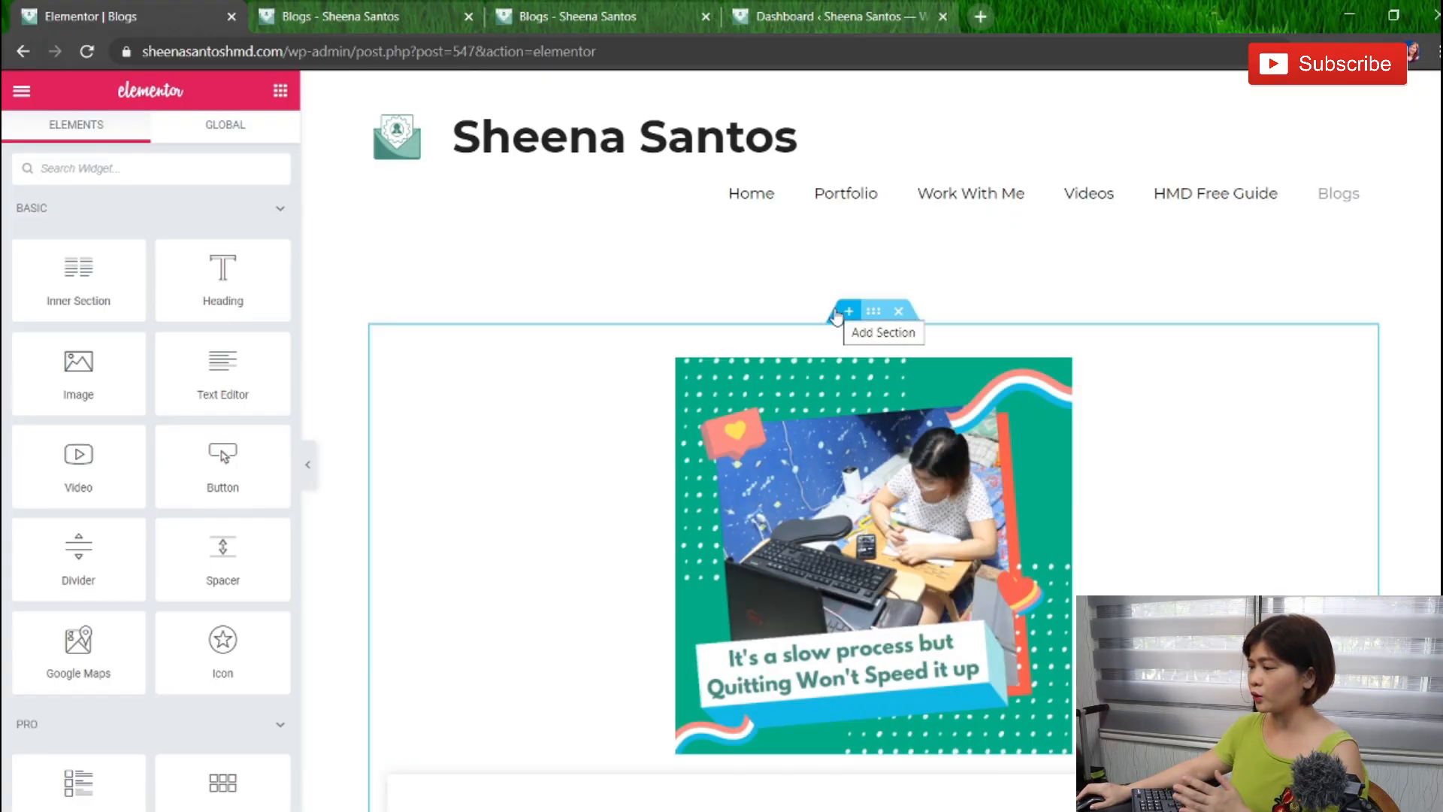
# In the Elementor editor, add an Image widget above the Blogs page's green graphic and fill it with cover-pic.jpg from the media library.
pyautogui.scroll(-4, 834, 319)
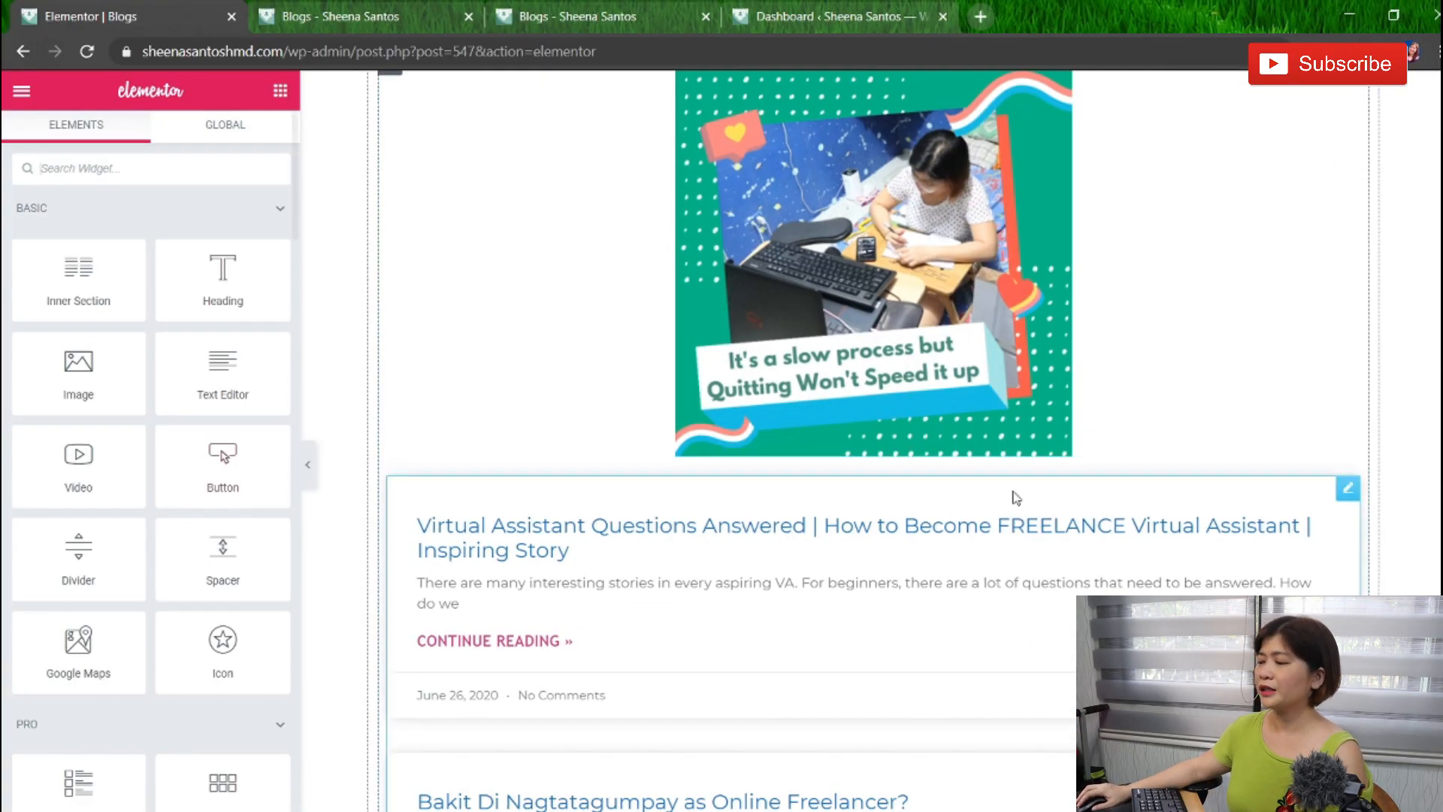
pyautogui.scroll(-1, 676, 616)
pyautogui.scroll(5, 657, 606)
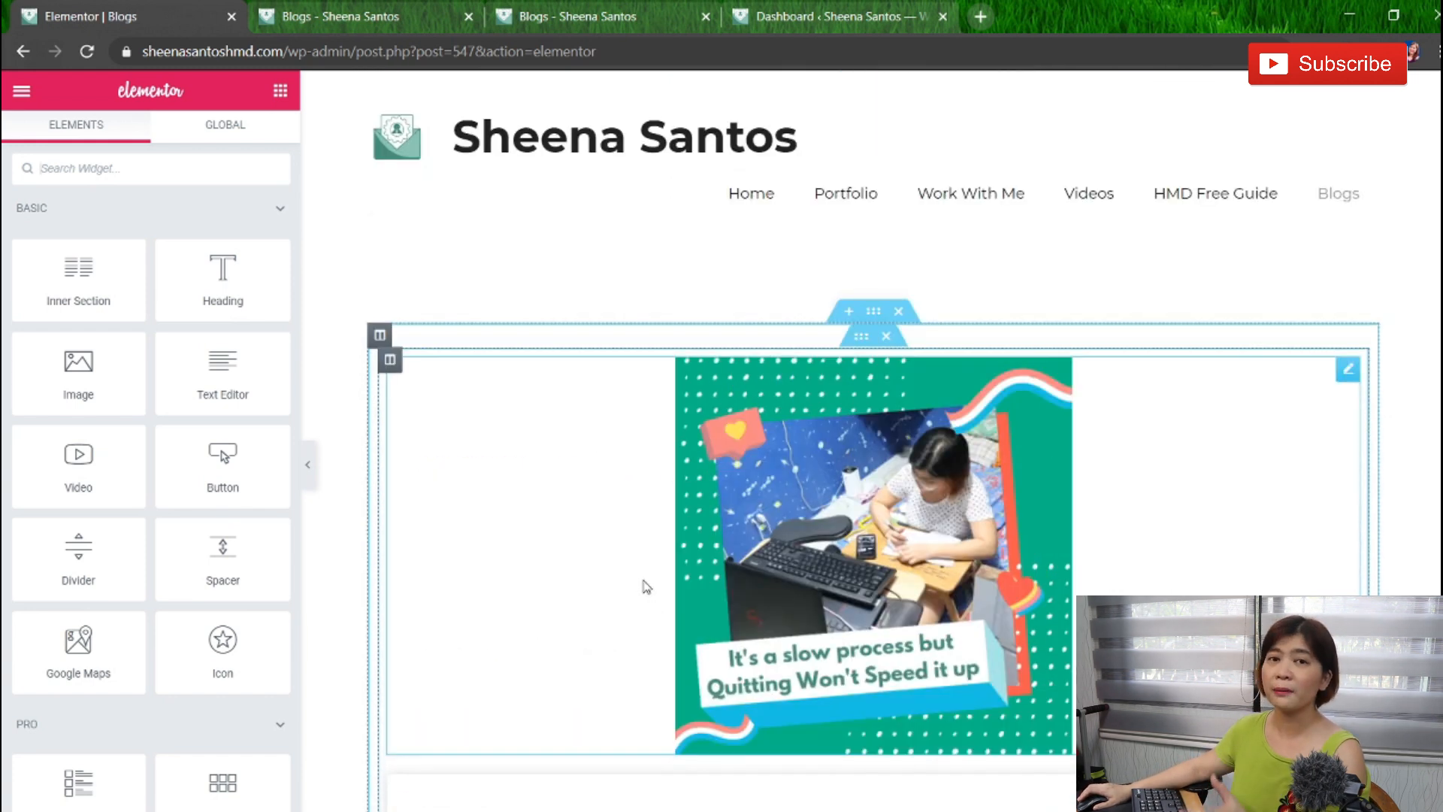
pyautogui.scroll(-3, 645, 580)
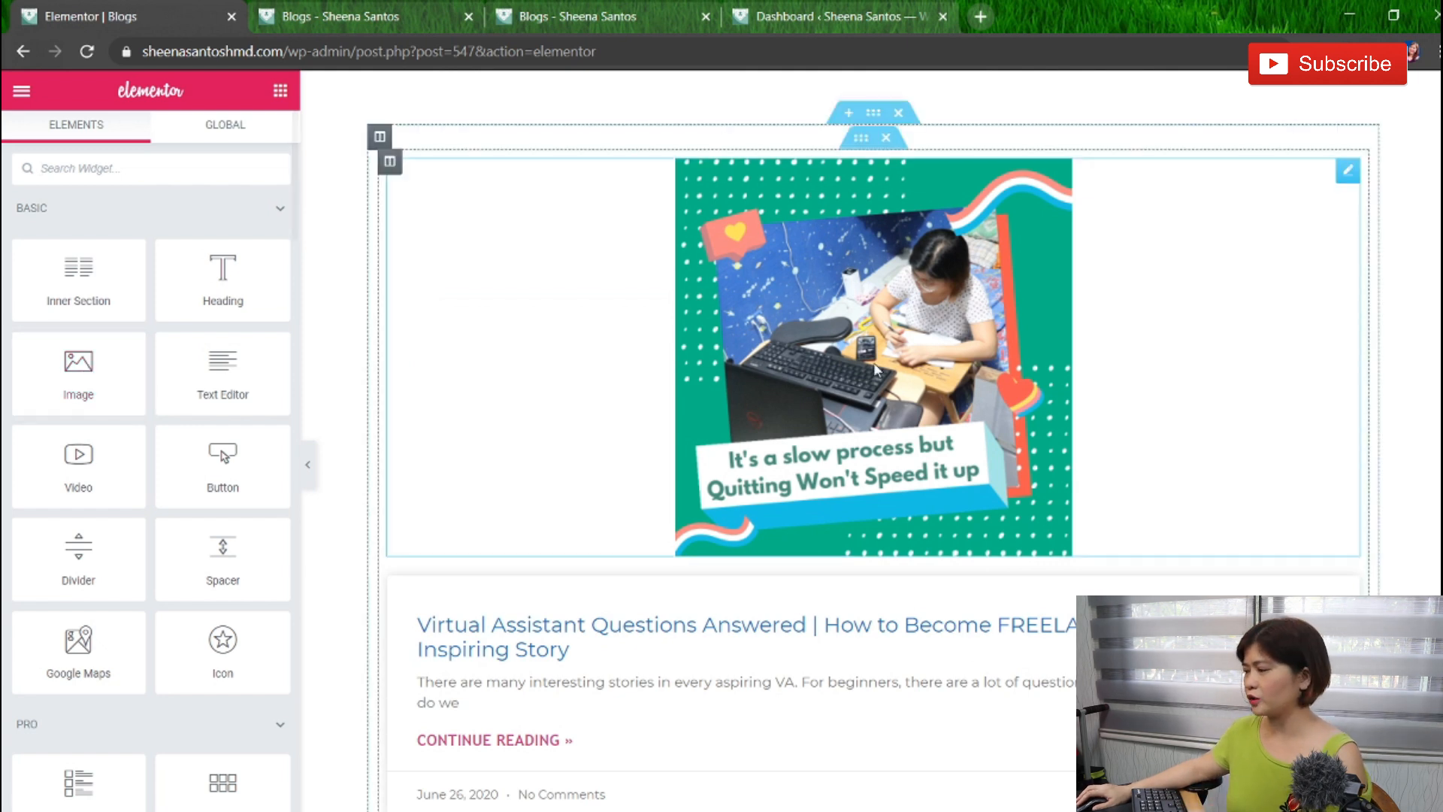
pyautogui.moveTo(76, 366); pyautogui.dragTo(654, 242)
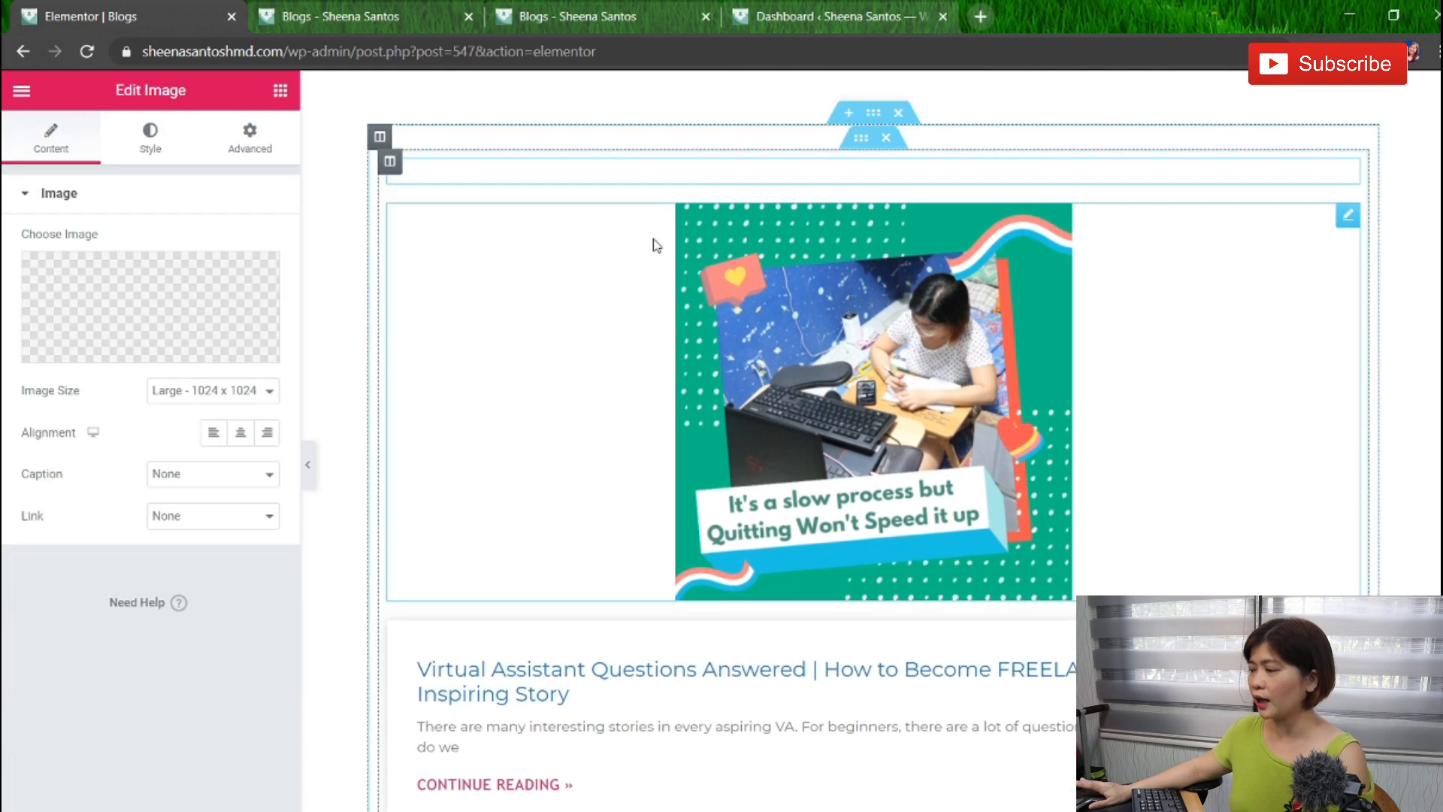
pyautogui.click(126, 290)
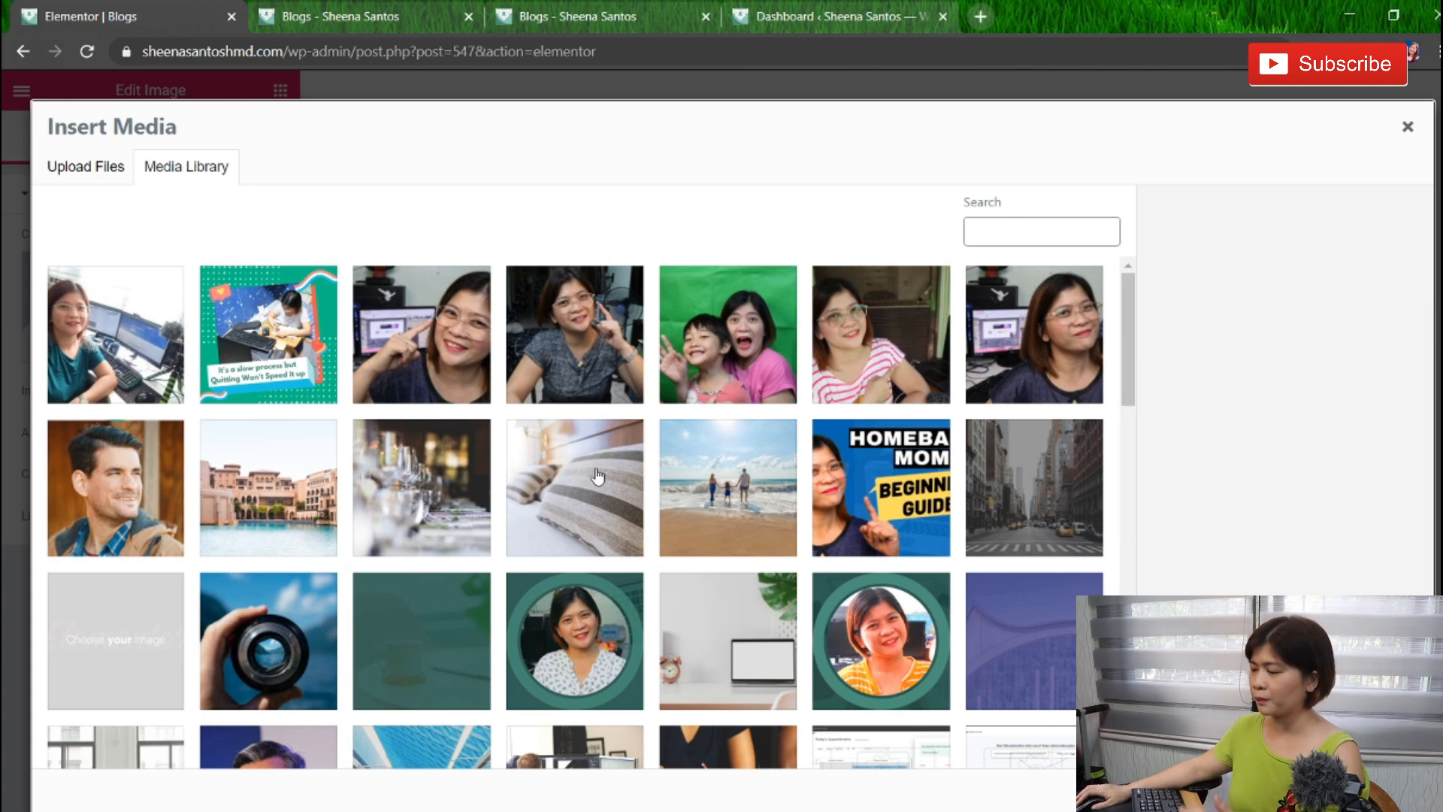
pyautogui.scroll(-4, 571, 421)
pyautogui.click(268, 343)
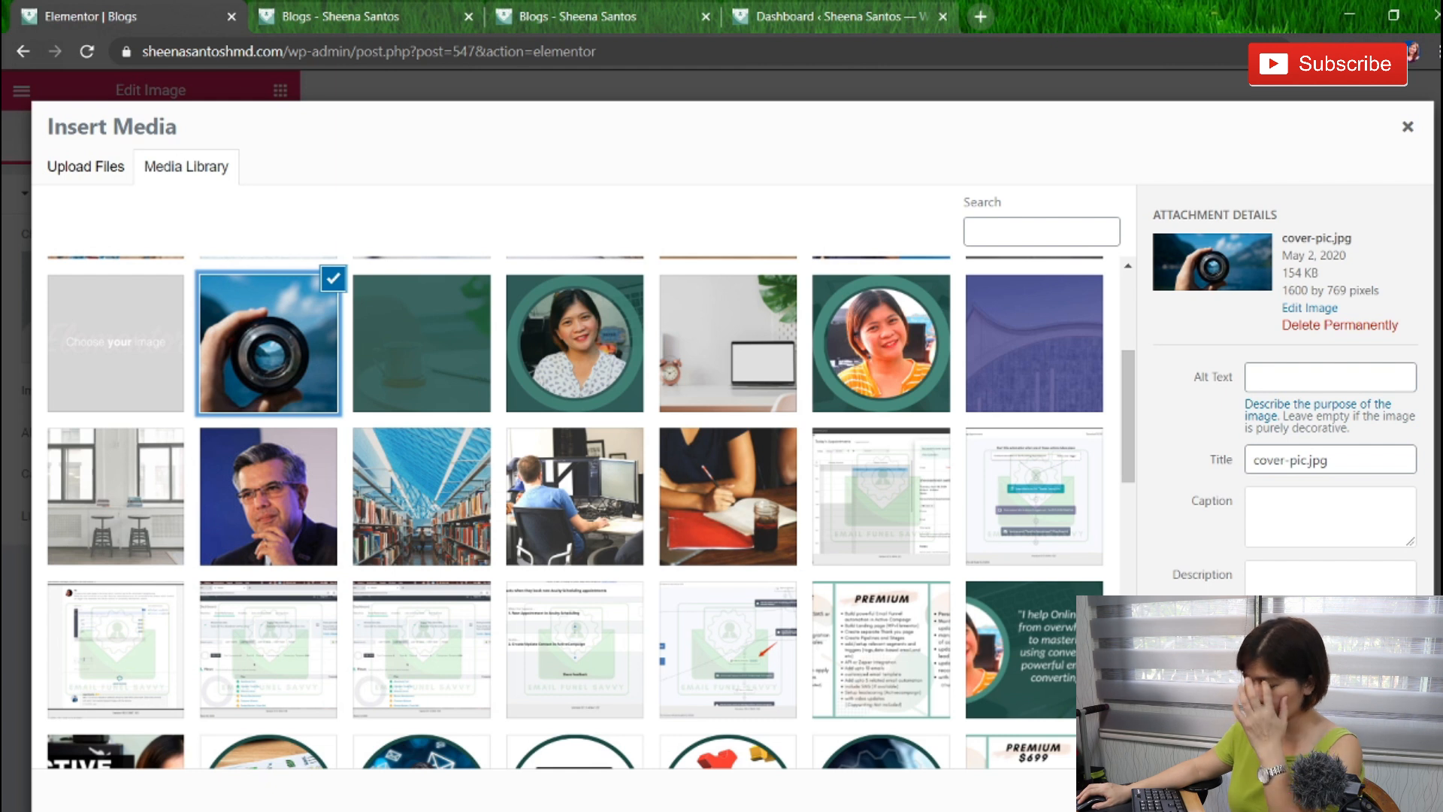
pyautogui.click(1364, 797)
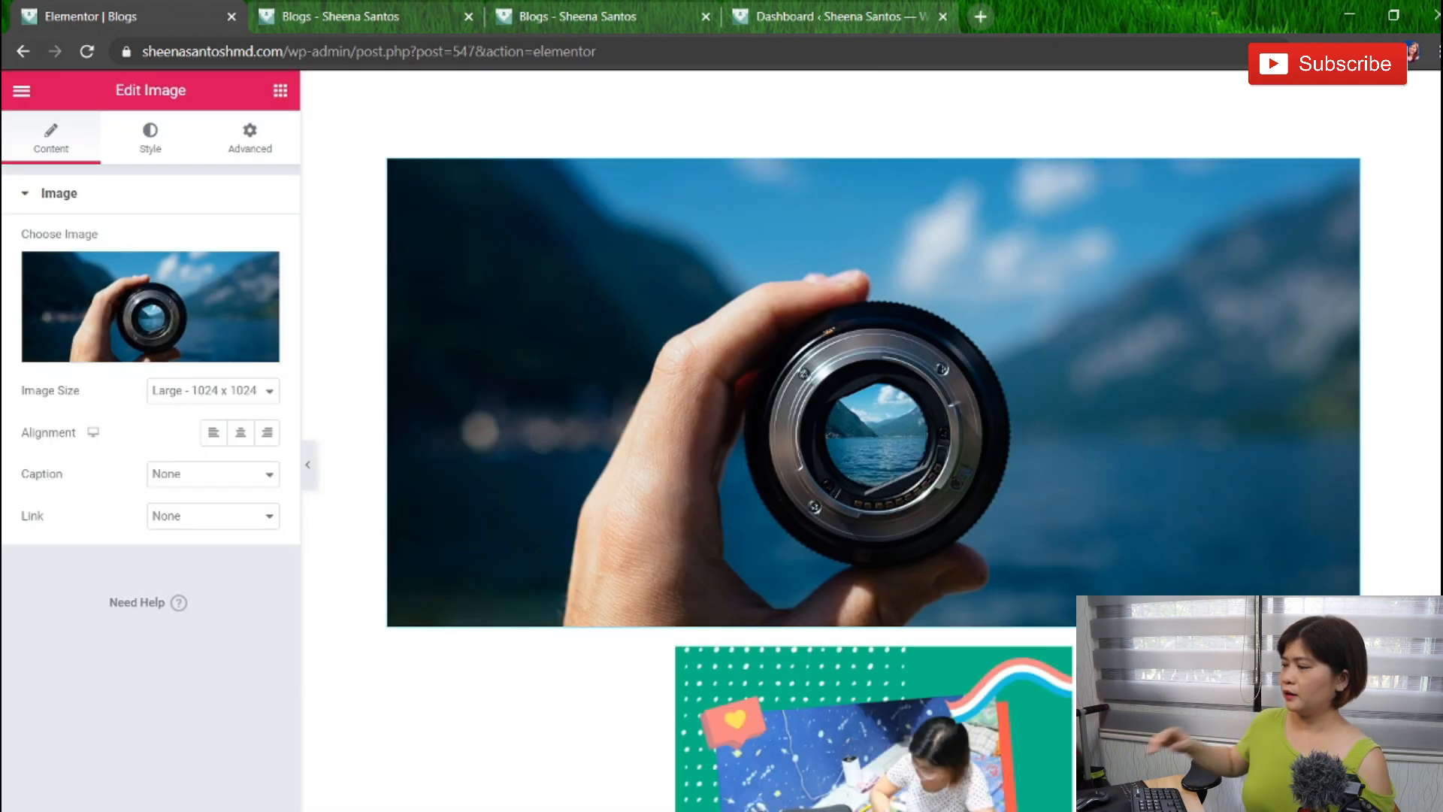
# Set the camera lens image's size to Medium Large - 768 x 0 and move it below the last blog post preview.
pyautogui.click(187, 391)
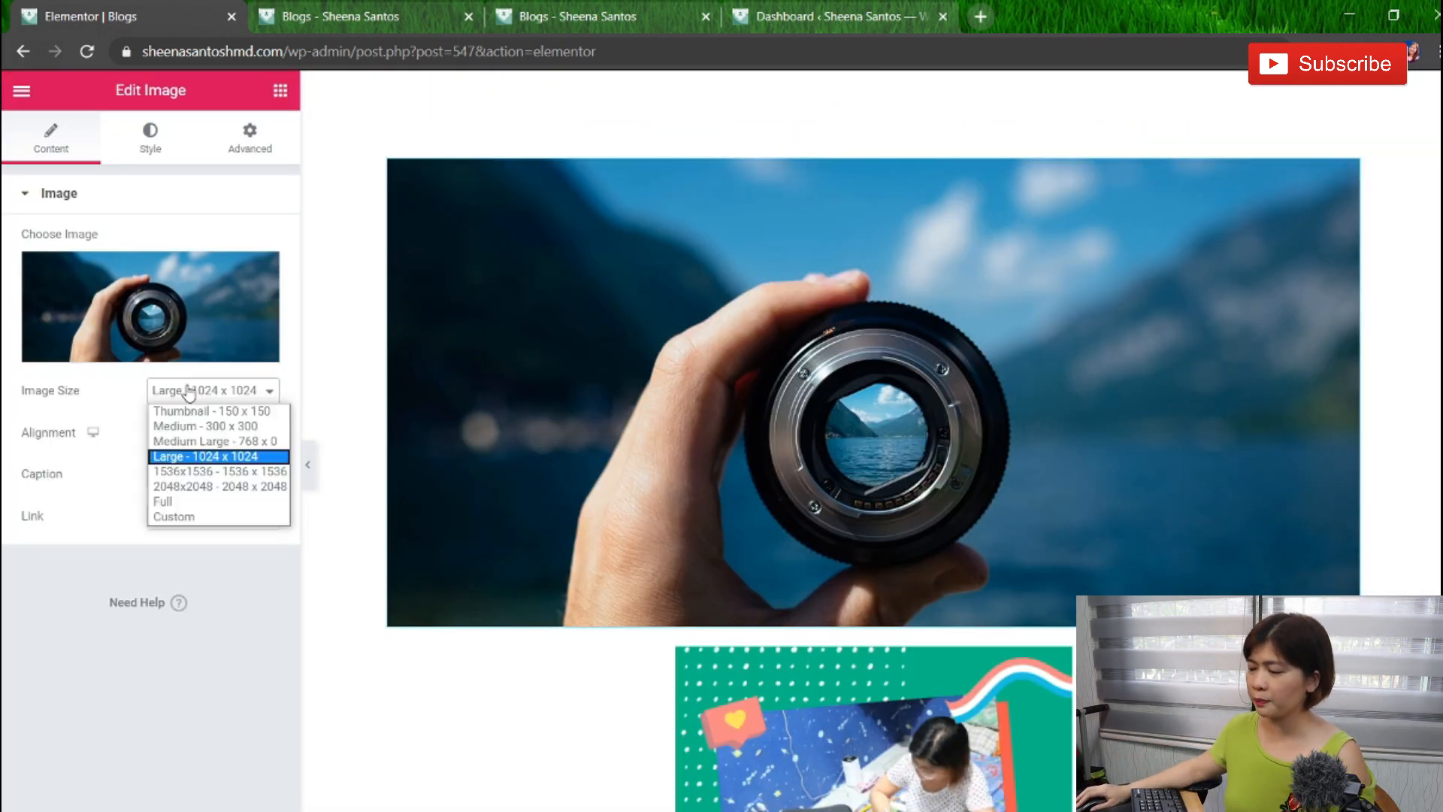
pyautogui.click(199, 441)
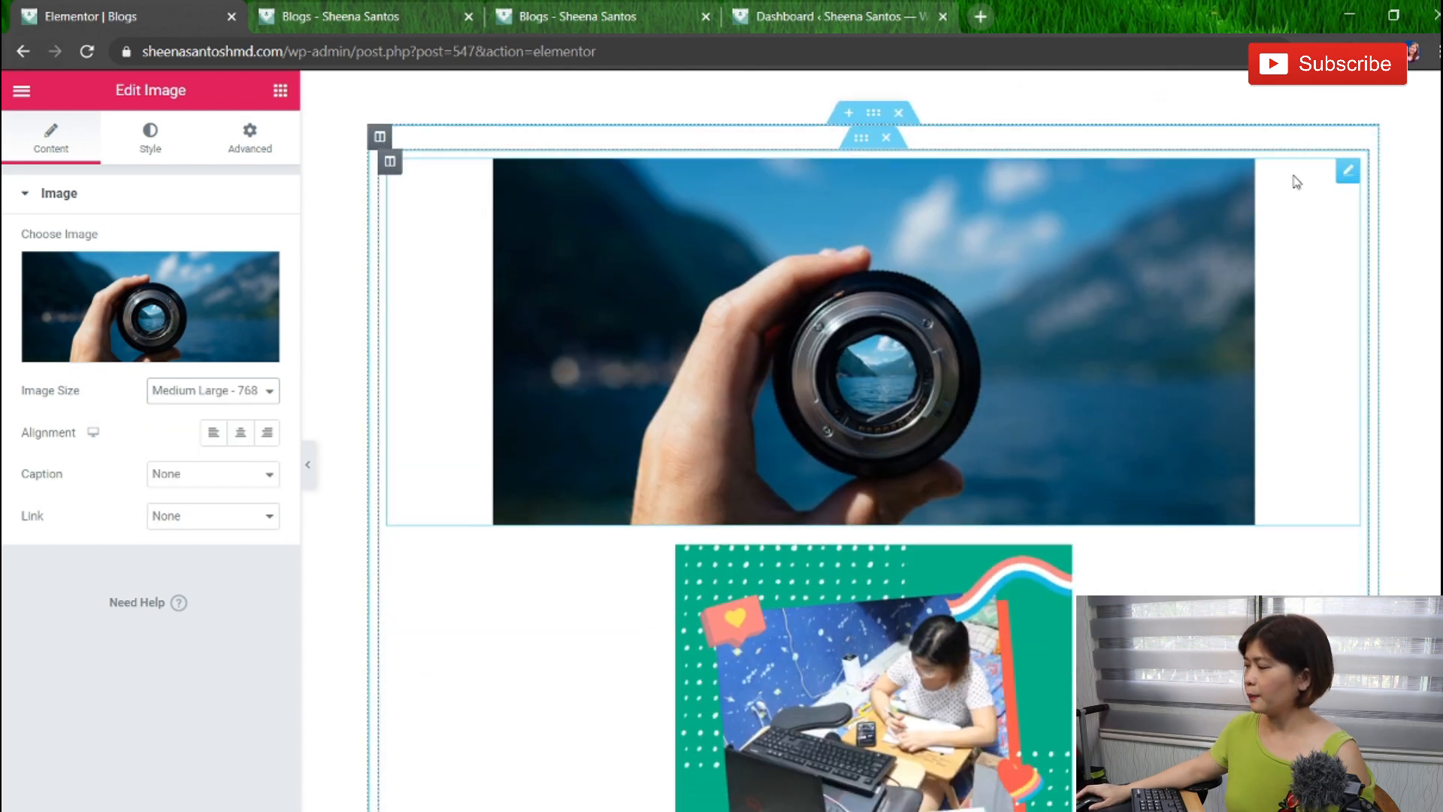
pyautogui.moveTo(1351, 166); pyautogui.dragTo(1257, 172)
pyautogui.moveTo(1357, 177); pyautogui.dragTo(629, 469)
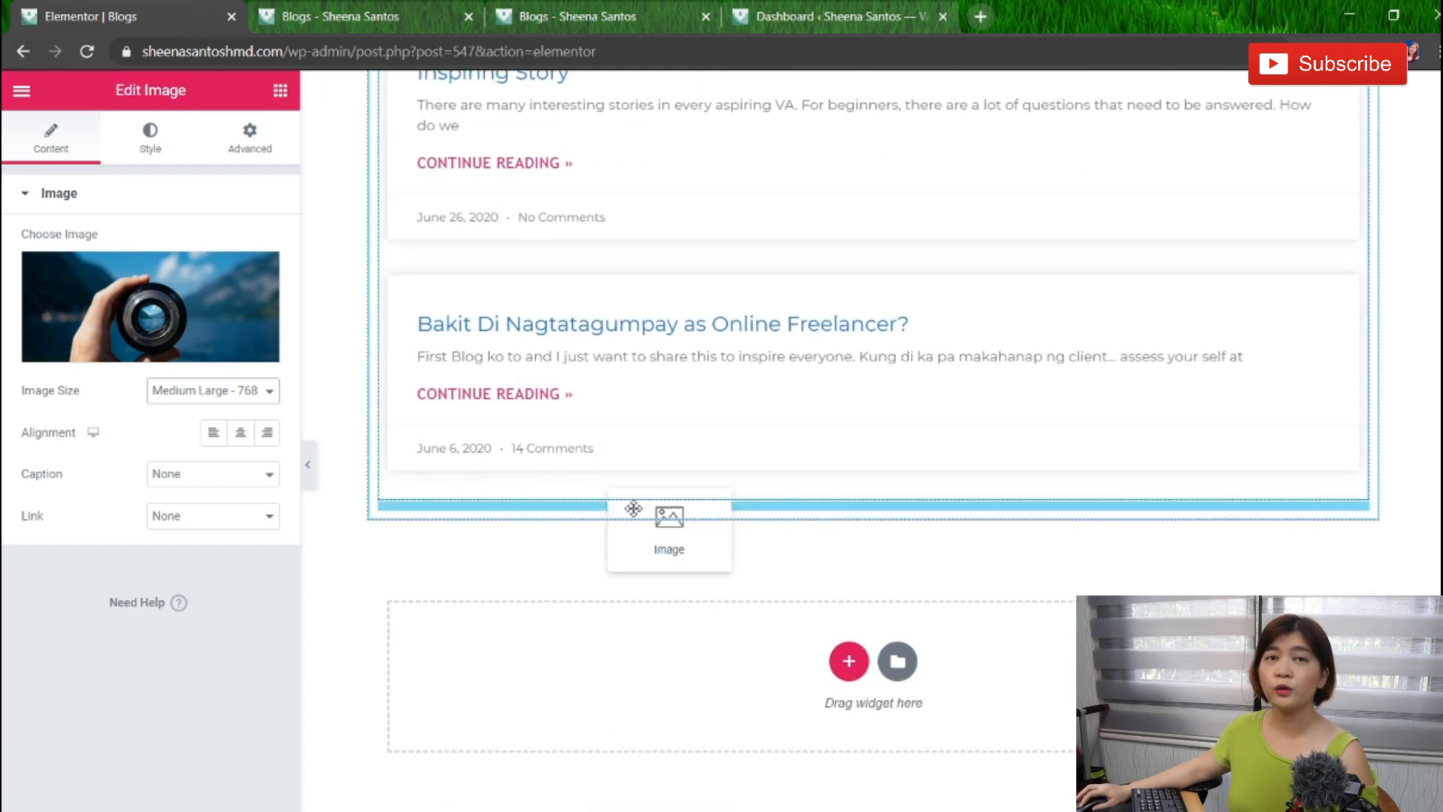
pyautogui.moveTo(633, 510); pyautogui.dragTo(633, 508)
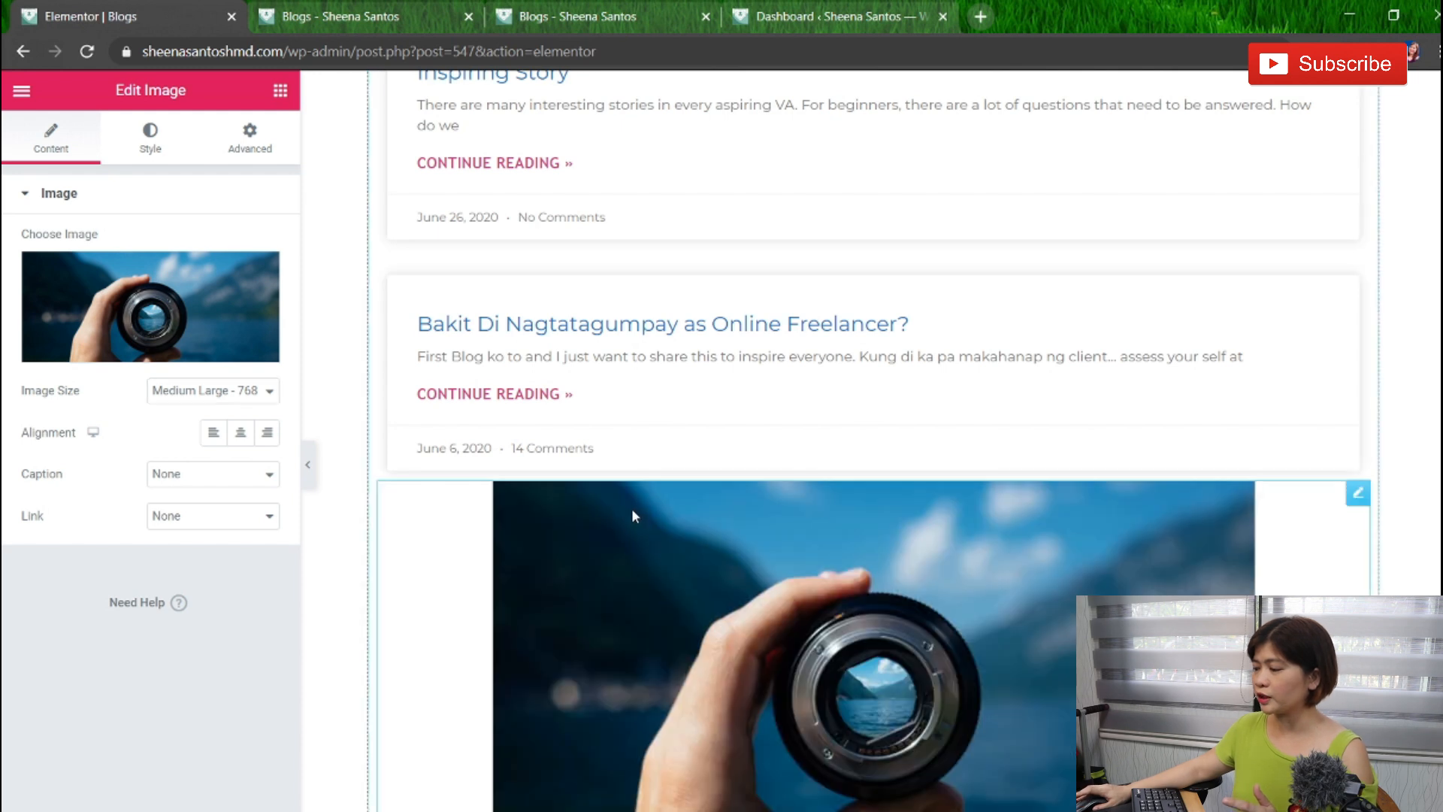
# Add a new section with two equal columns beneath the camera lens image and move the image into its first column.
pyautogui.scroll(-5, 649, 510)
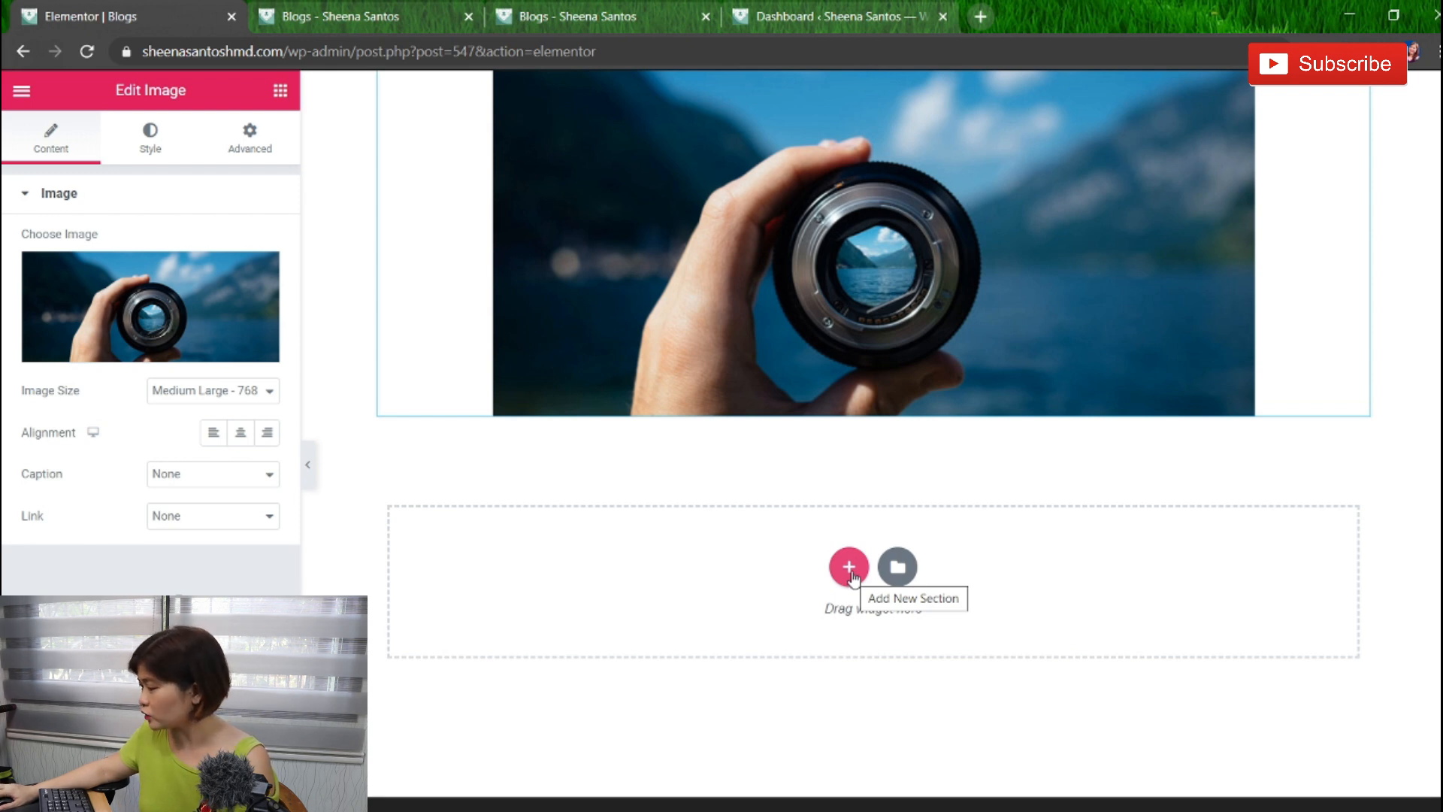
pyautogui.click(851, 575)
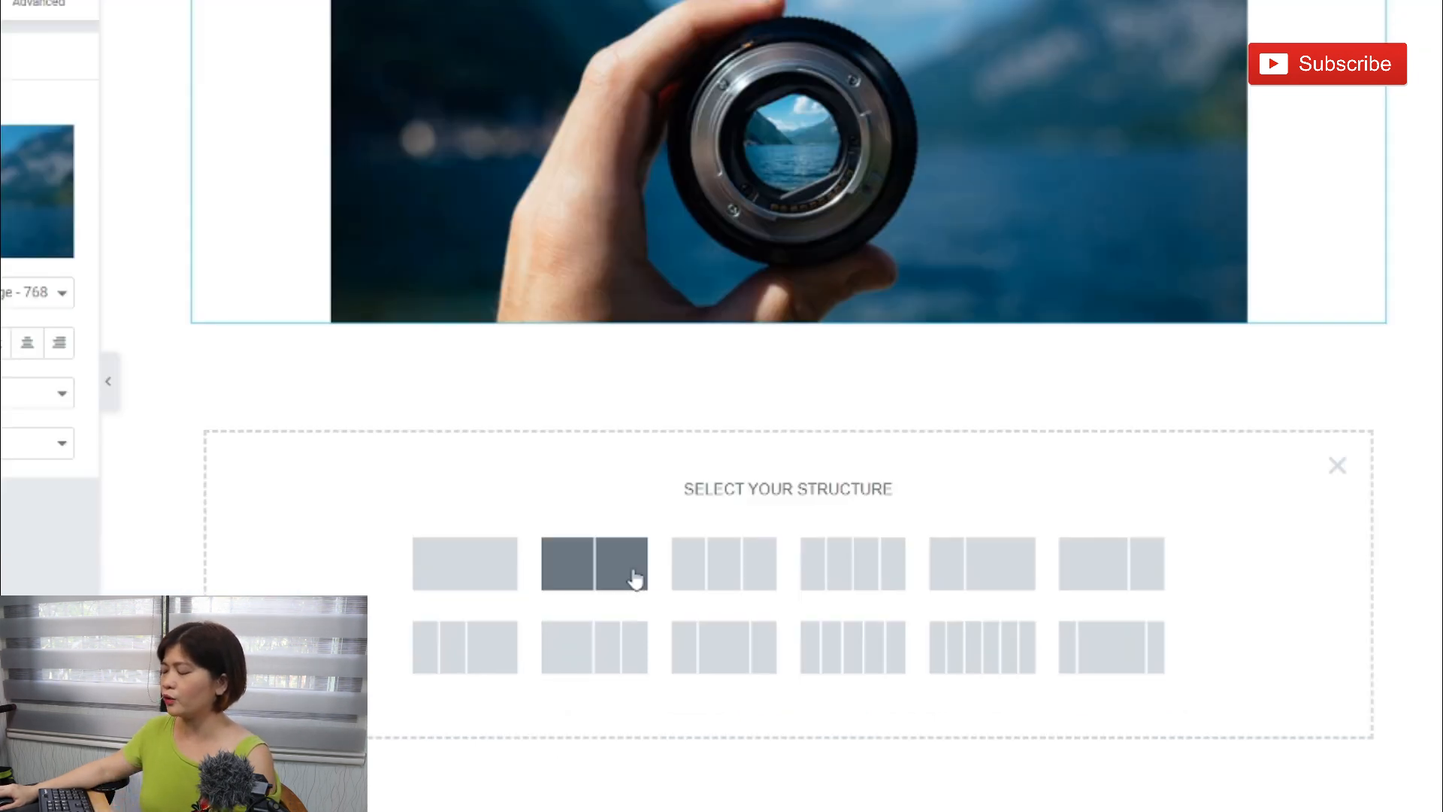
pyautogui.click(635, 579)
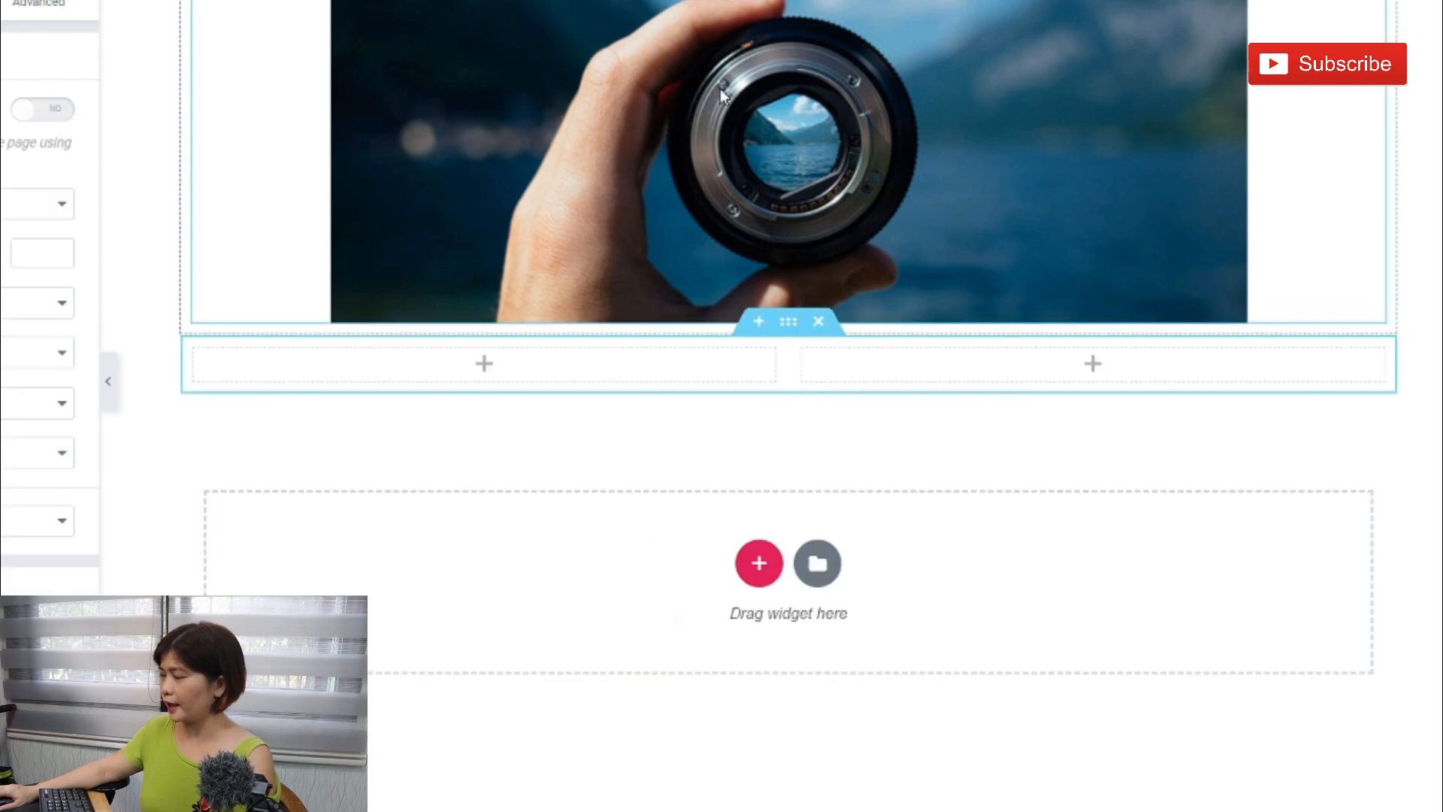
pyautogui.scroll(1, 808, 158)
pyautogui.scroll(2, 1165, 76)
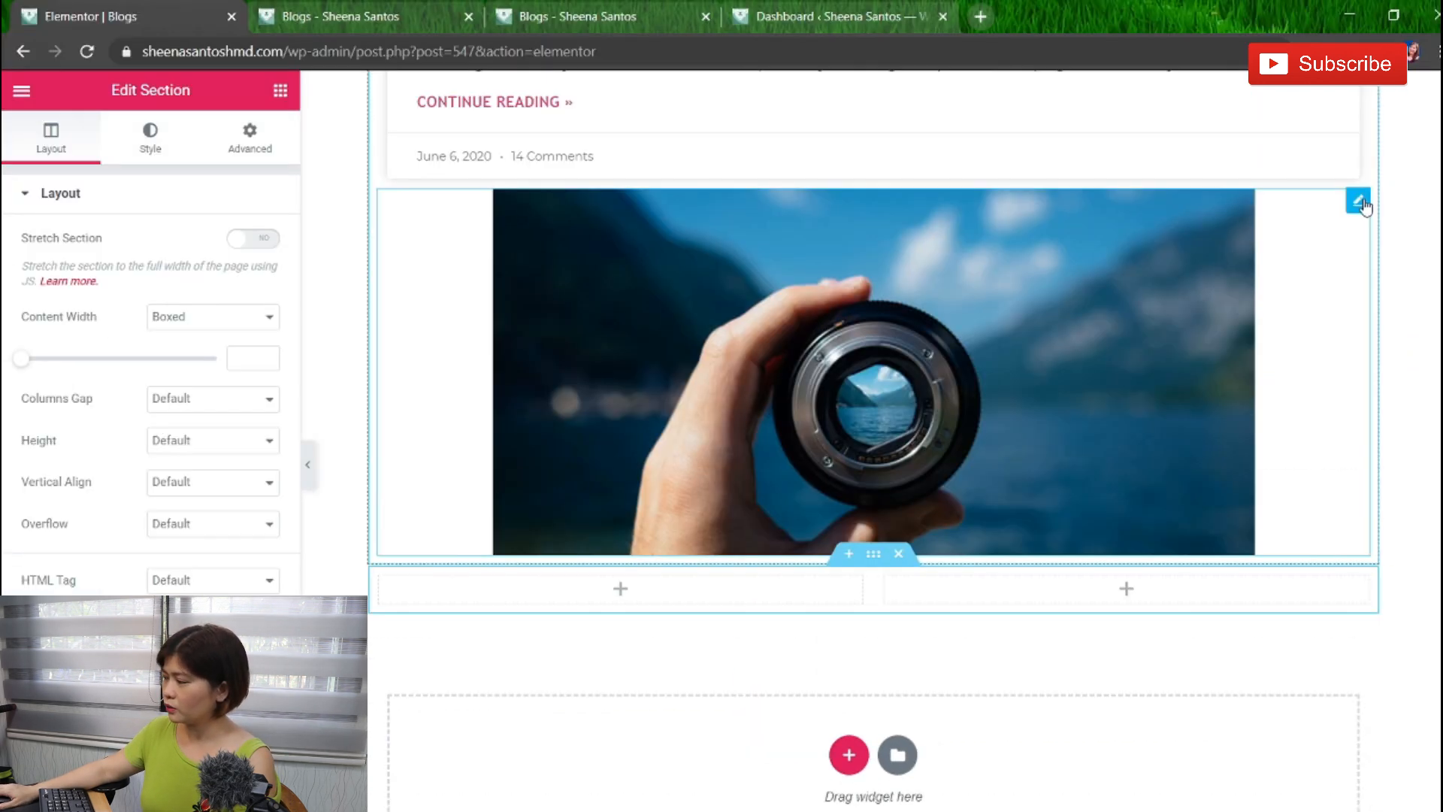
pyautogui.moveTo(1362, 200); pyautogui.dragTo(645, 407)
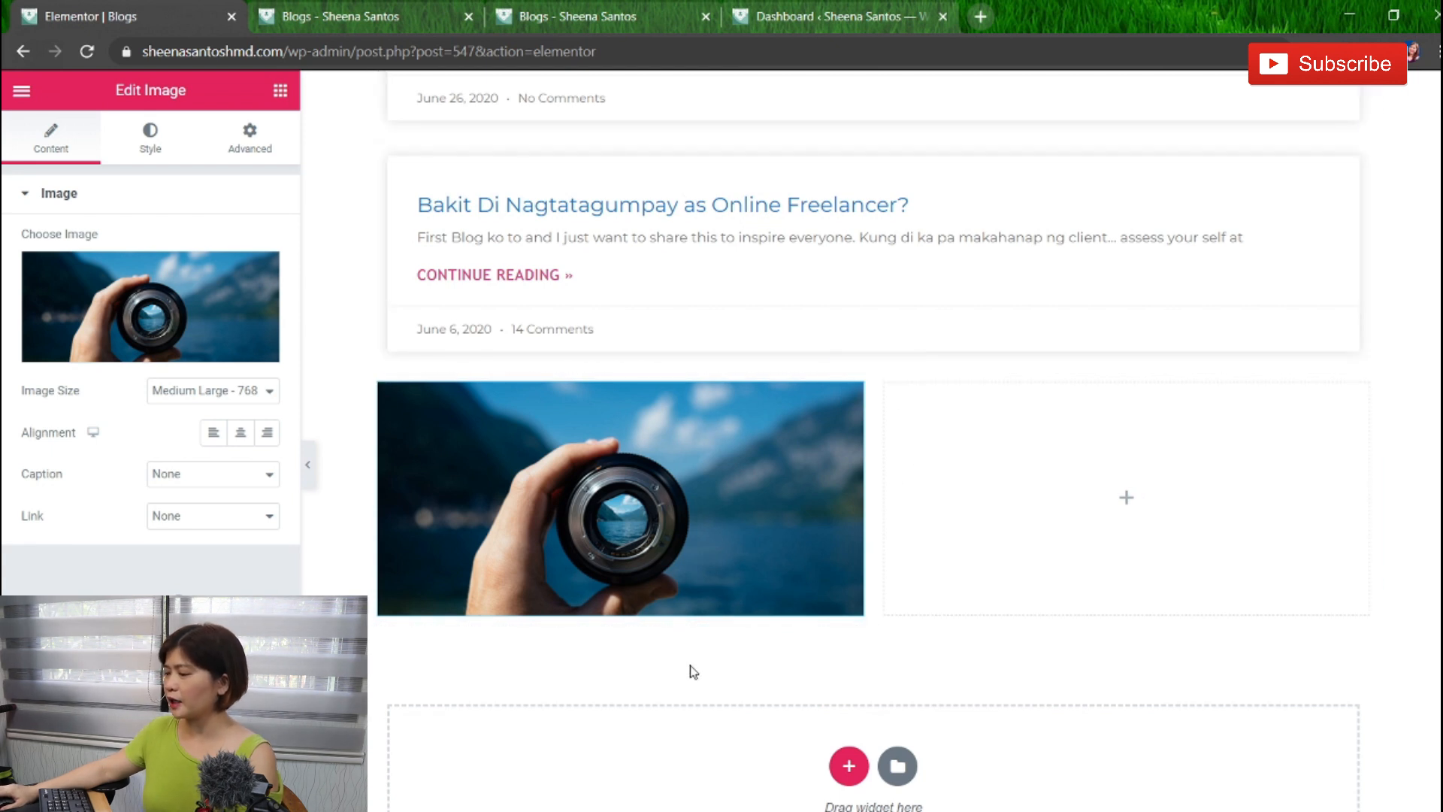
# Add a Video widget to the empty column beside the camera lens image.
pyautogui.scroll(2, 707, 634)
pyautogui.scroll(-2, 718, 621)
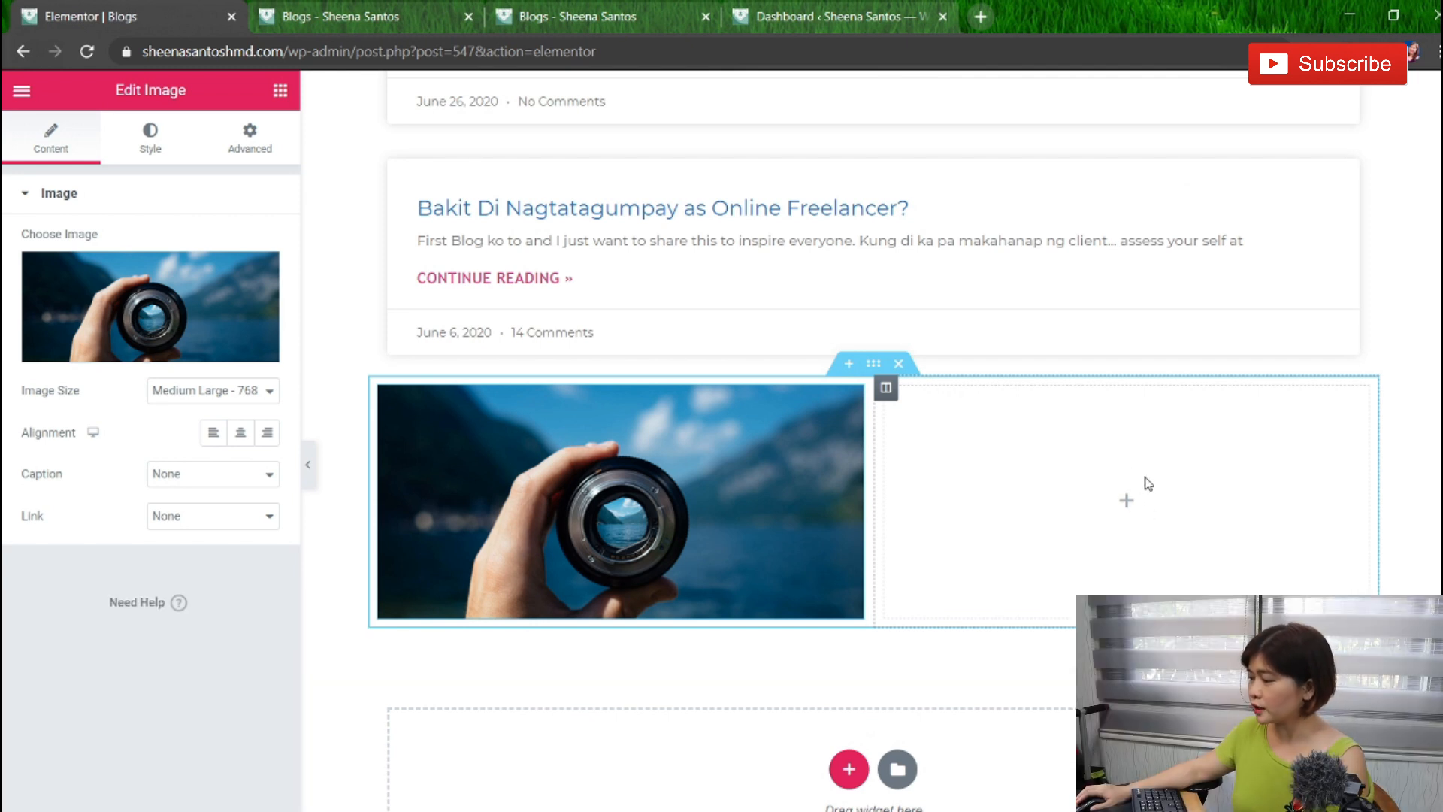
pyautogui.click(344, 519)
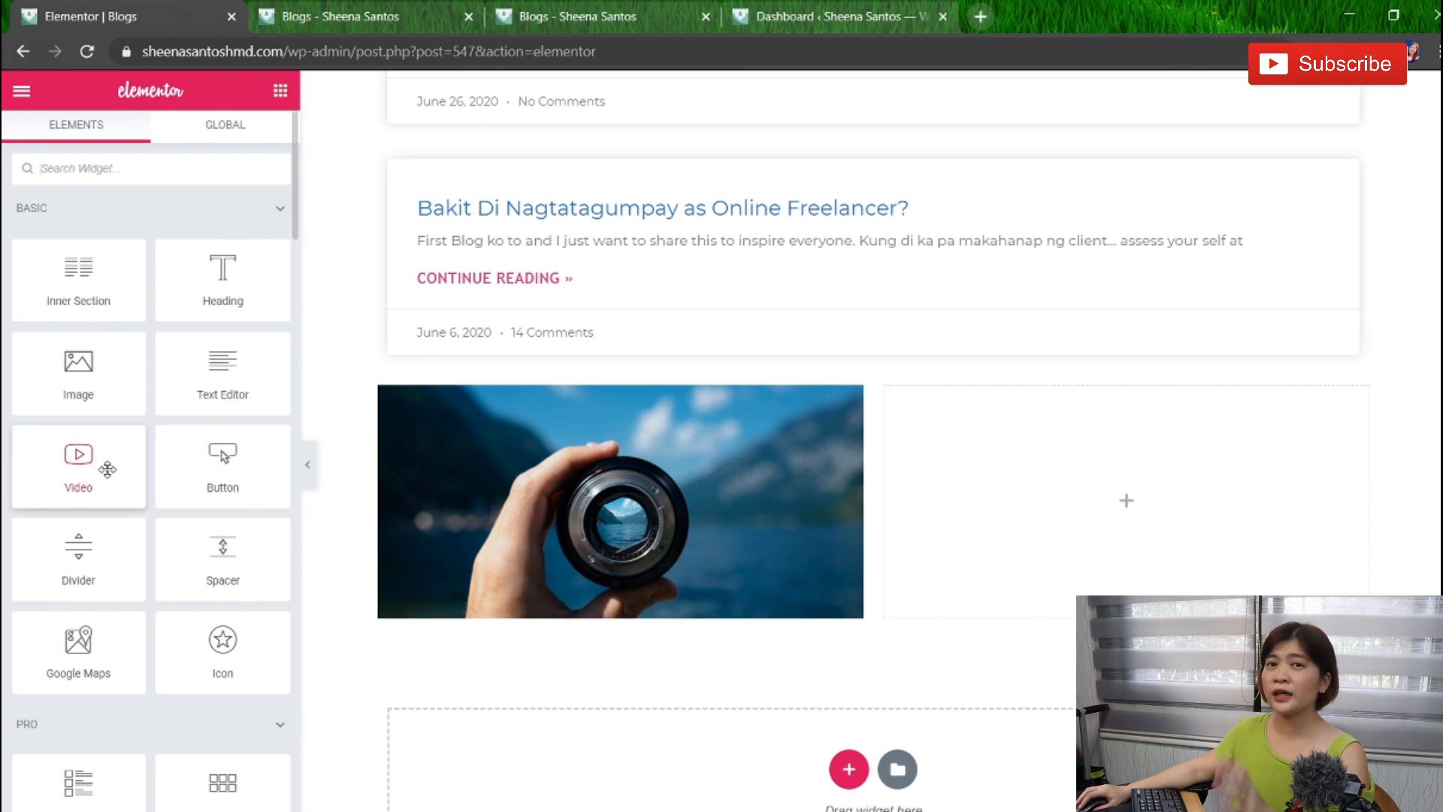
pyautogui.moveTo(78, 454); pyautogui.dragTo(1117, 502)
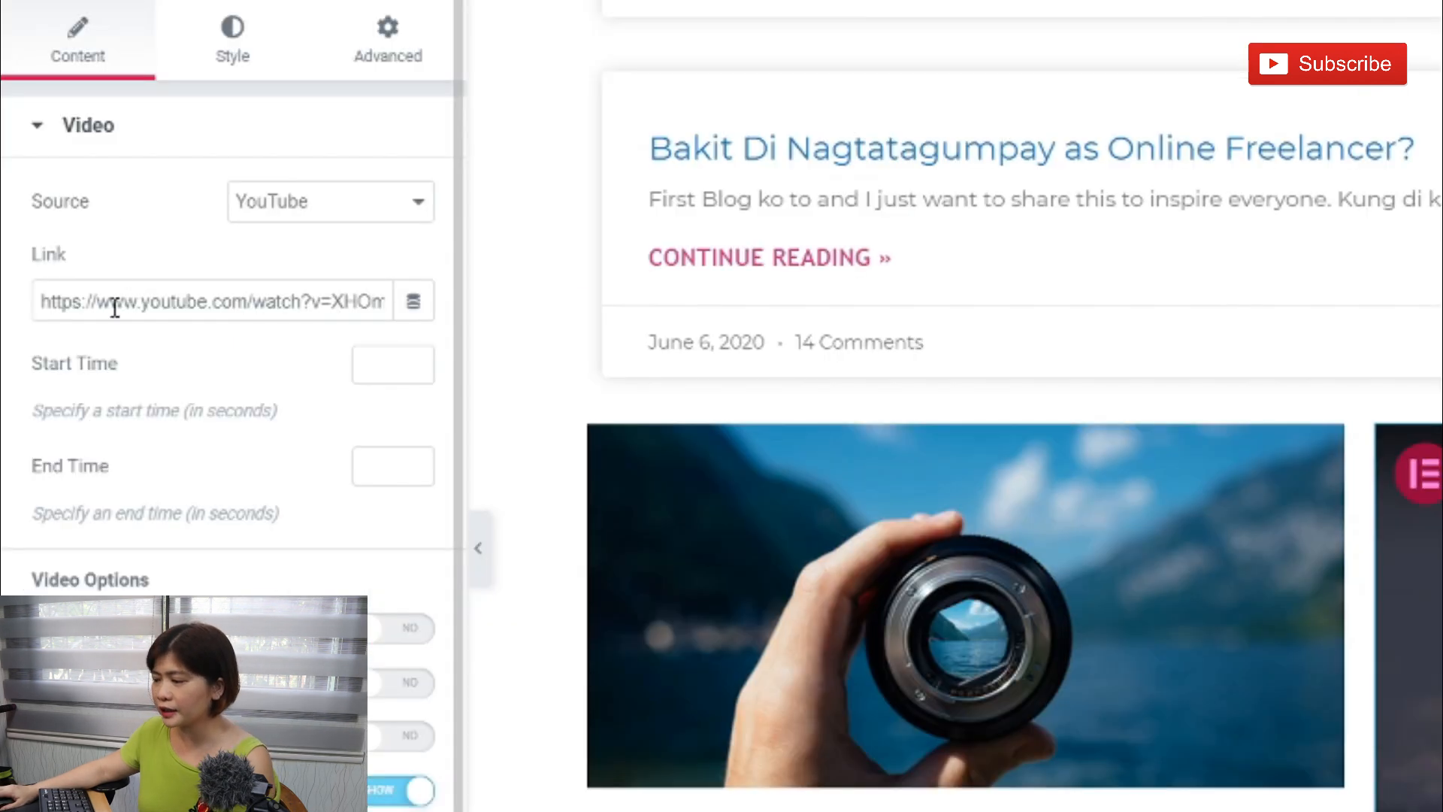
pyautogui.click(75, 307)
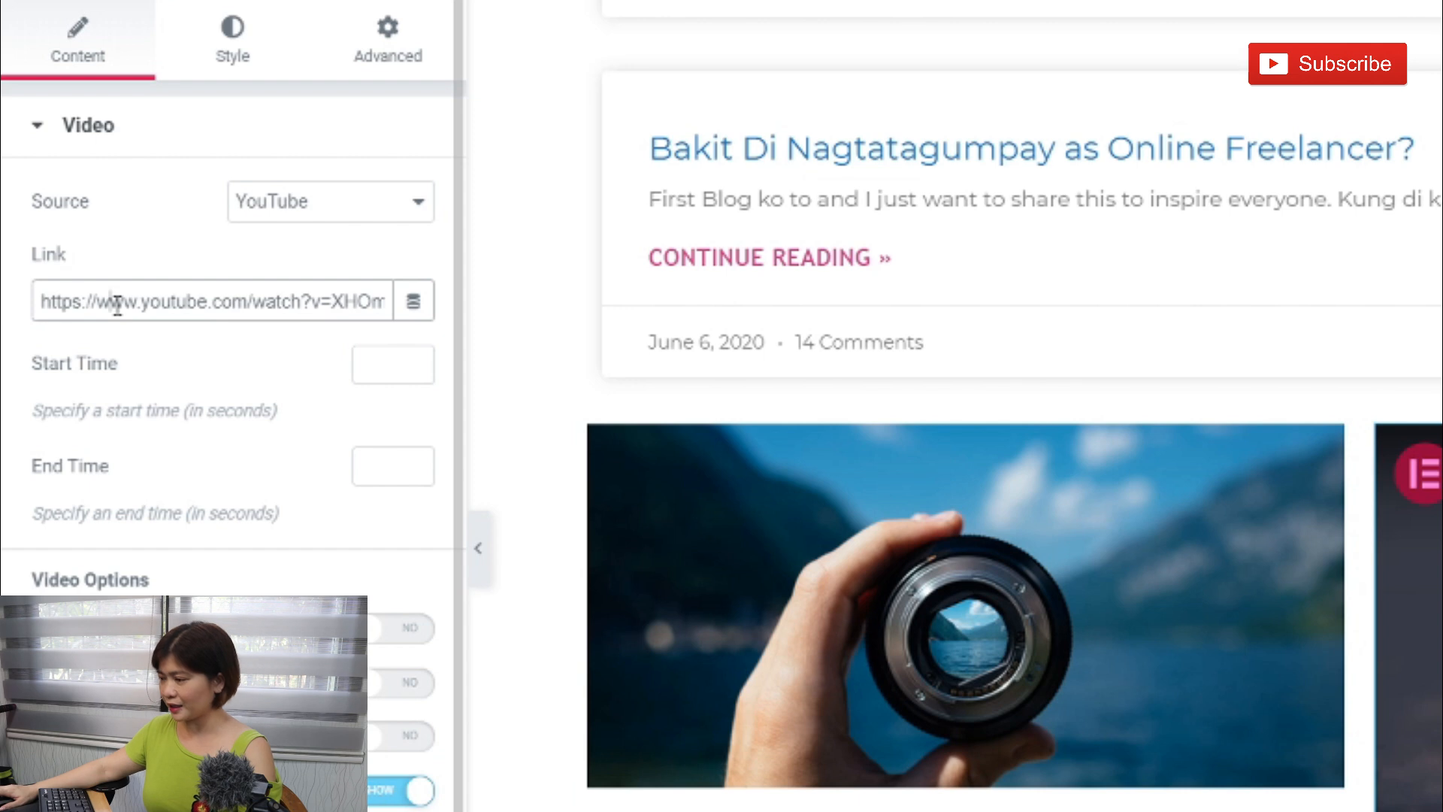
pyautogui.hotkey('ctrl', 'a')
pyautogui.press('BackSpace')
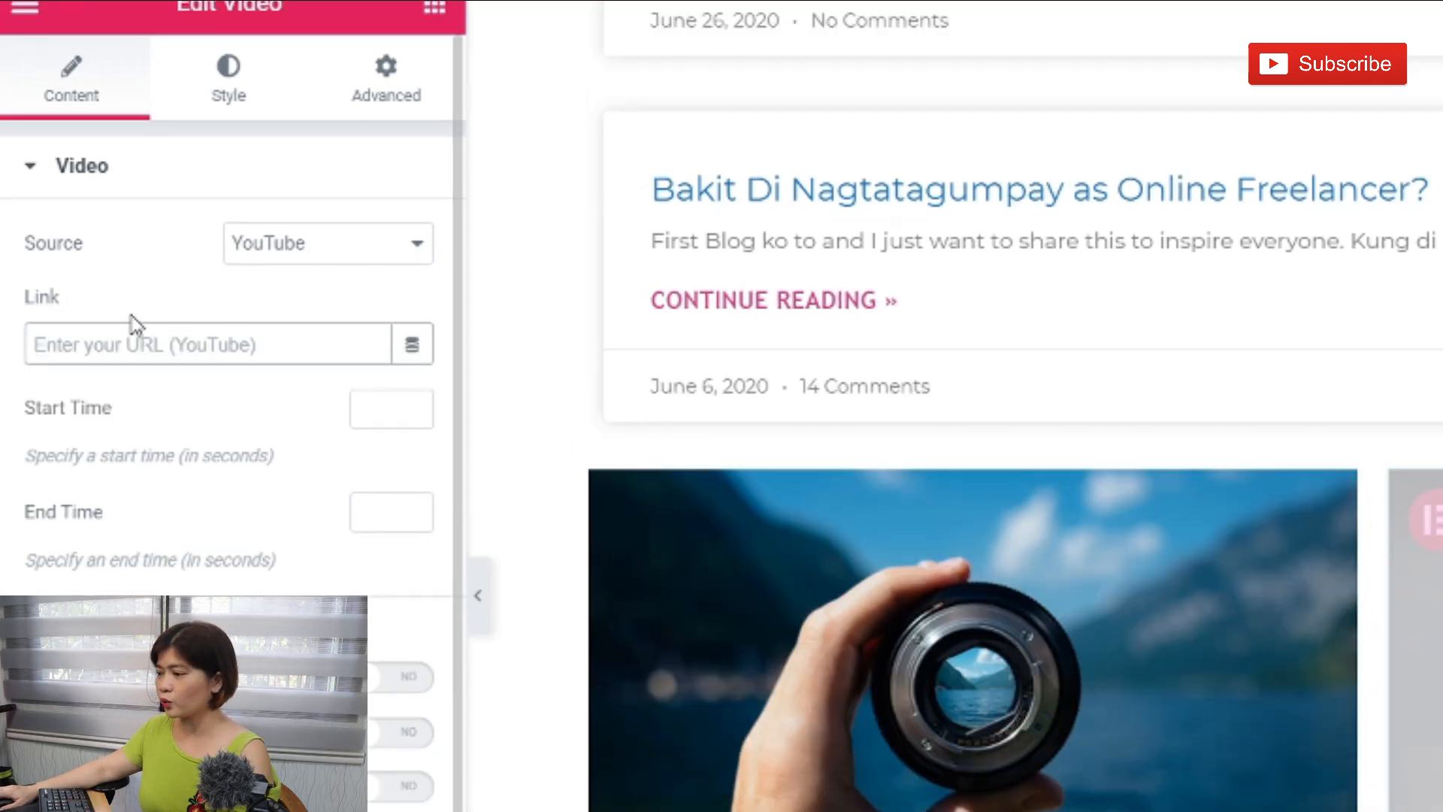
pyautogui.write('www.youtub')
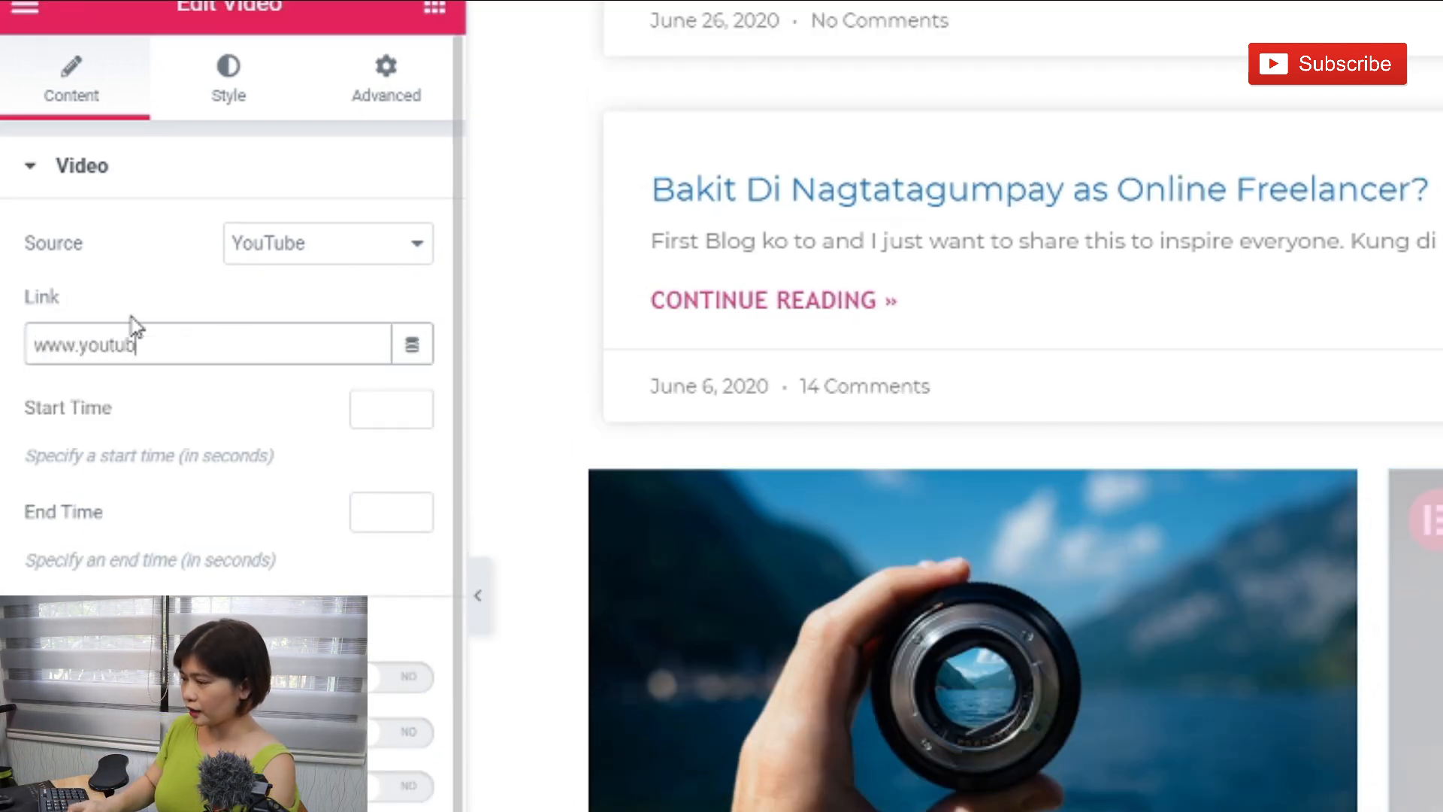
pyautogui.write('e.coom/sheena')
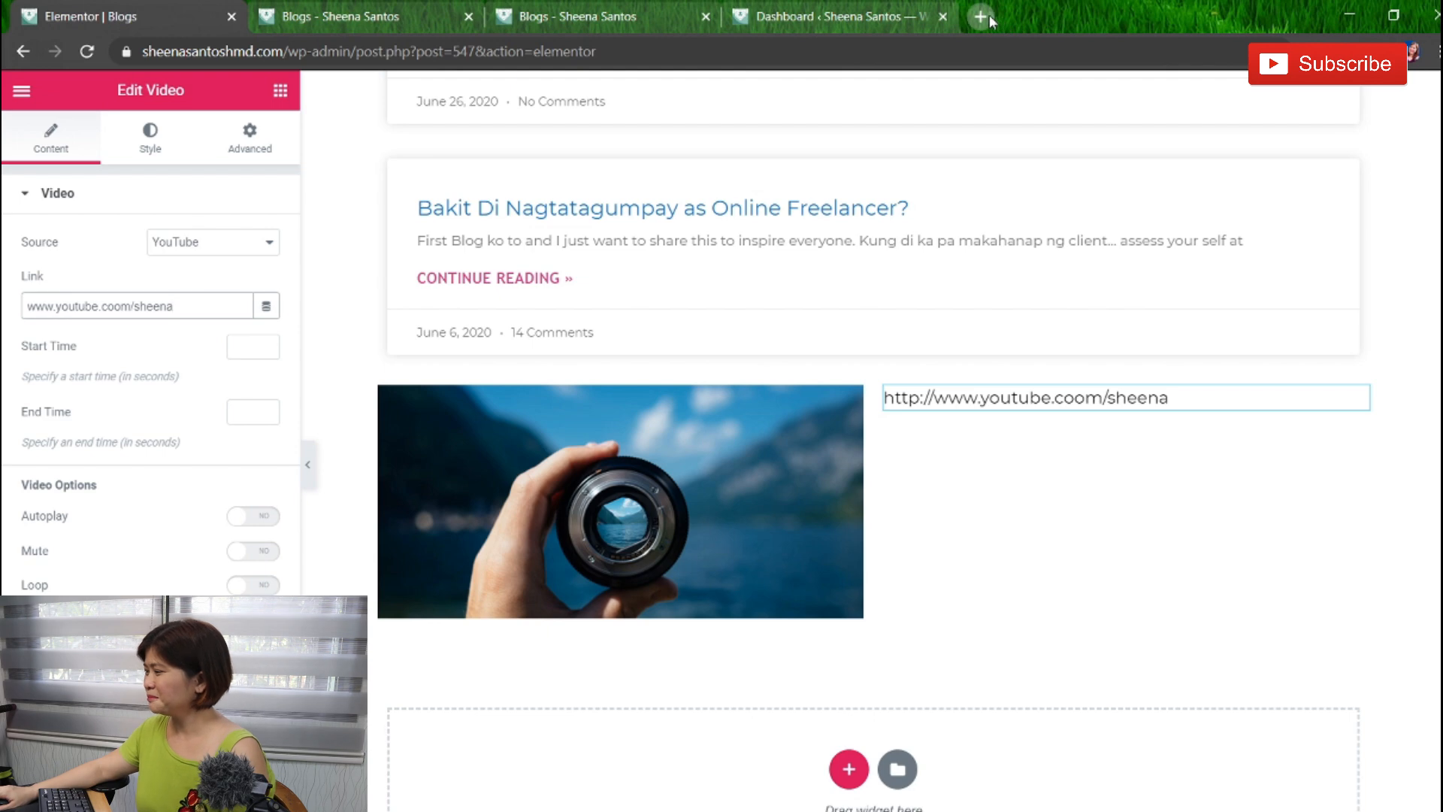
pyautogui.click(985, 16)
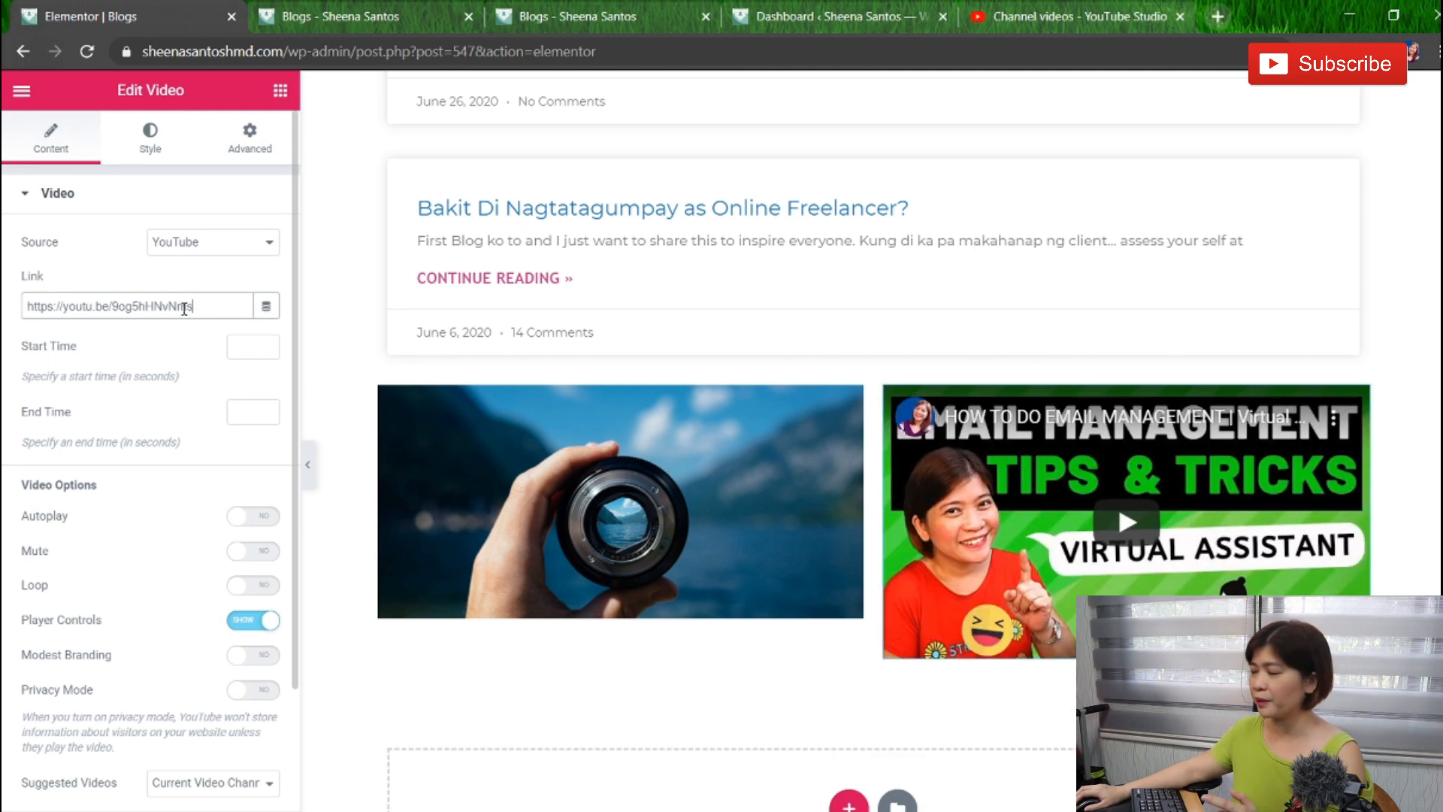
# Play the embedded email management video briefly and pause it.
pyautogui.scroll(-3, 1118, 504)
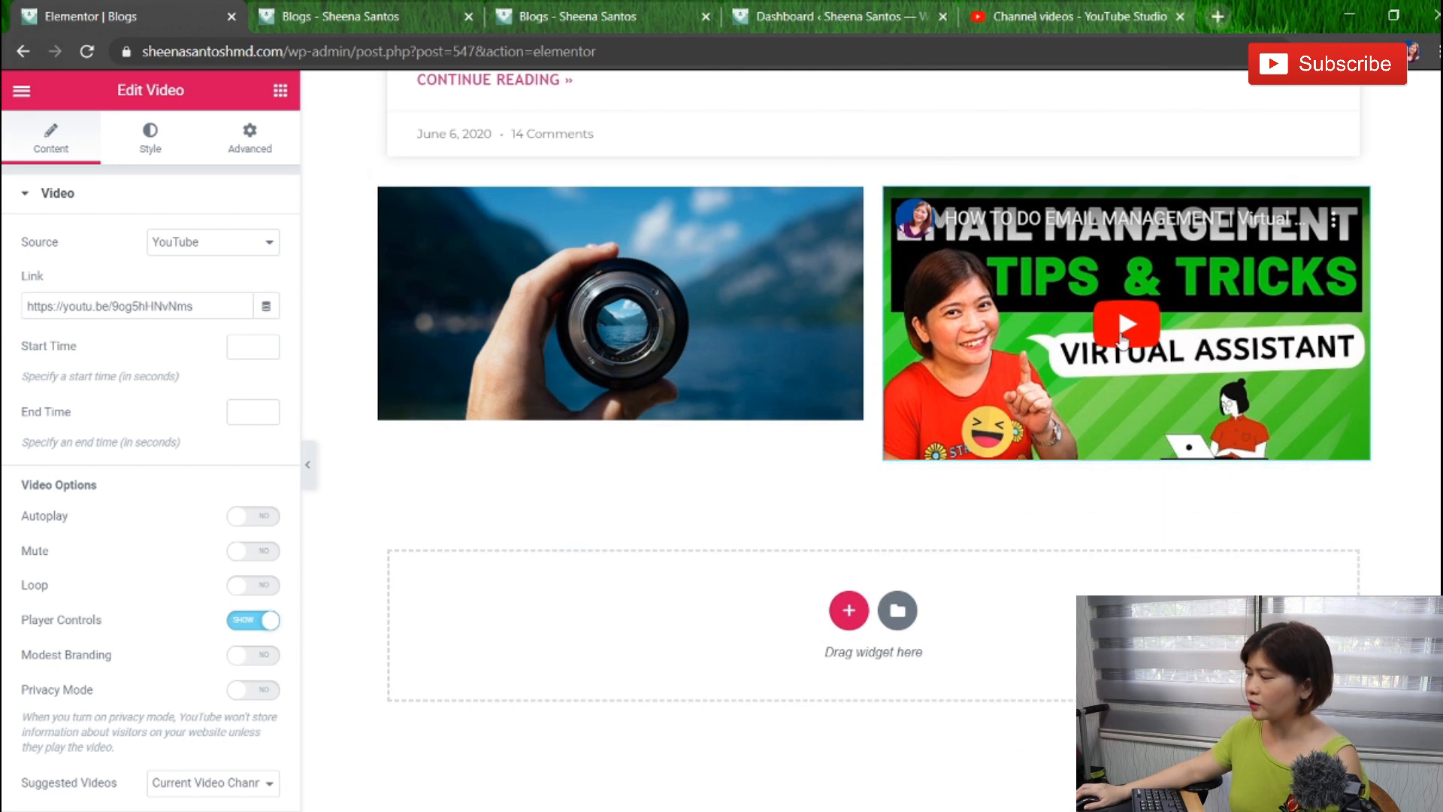
pyautogui.click(1120, 333)
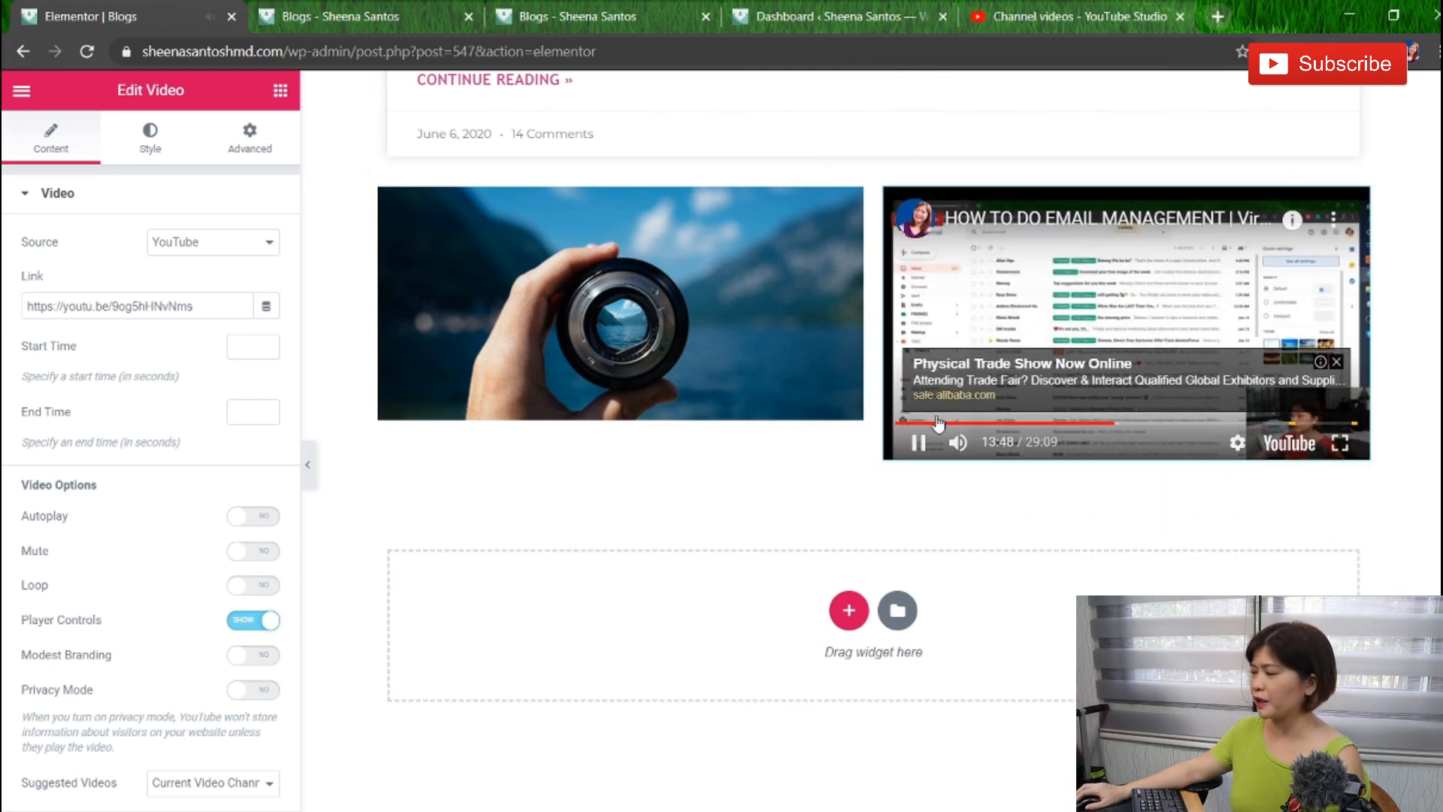
pyautogui.click(917, 451)
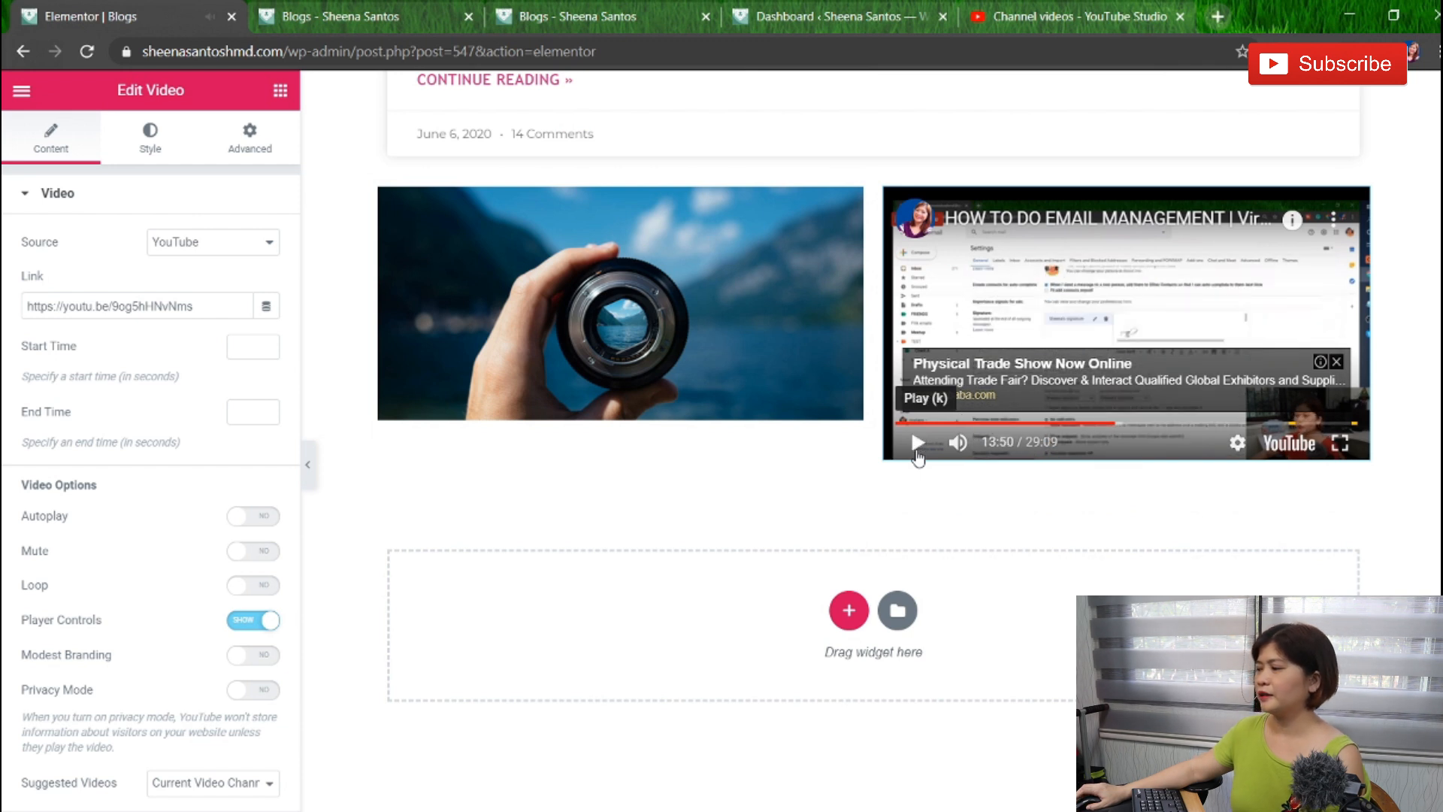
# Hide the editing sidebar to review the whole Blogs page layout, including the image and video columns, and restore the sidebar.
pyautogui.scroll(1, 571, 353)
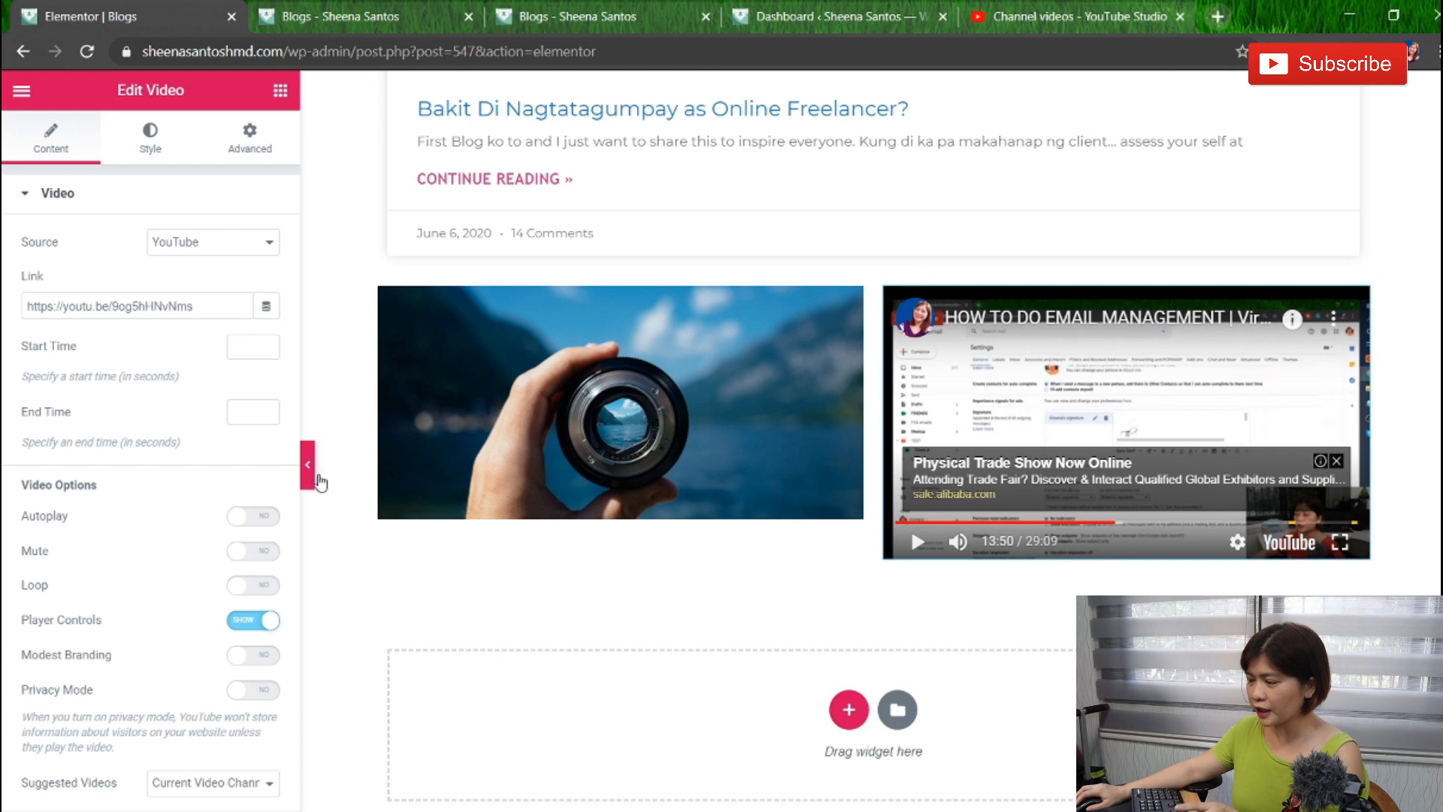
pyautogui.click(308, 466)
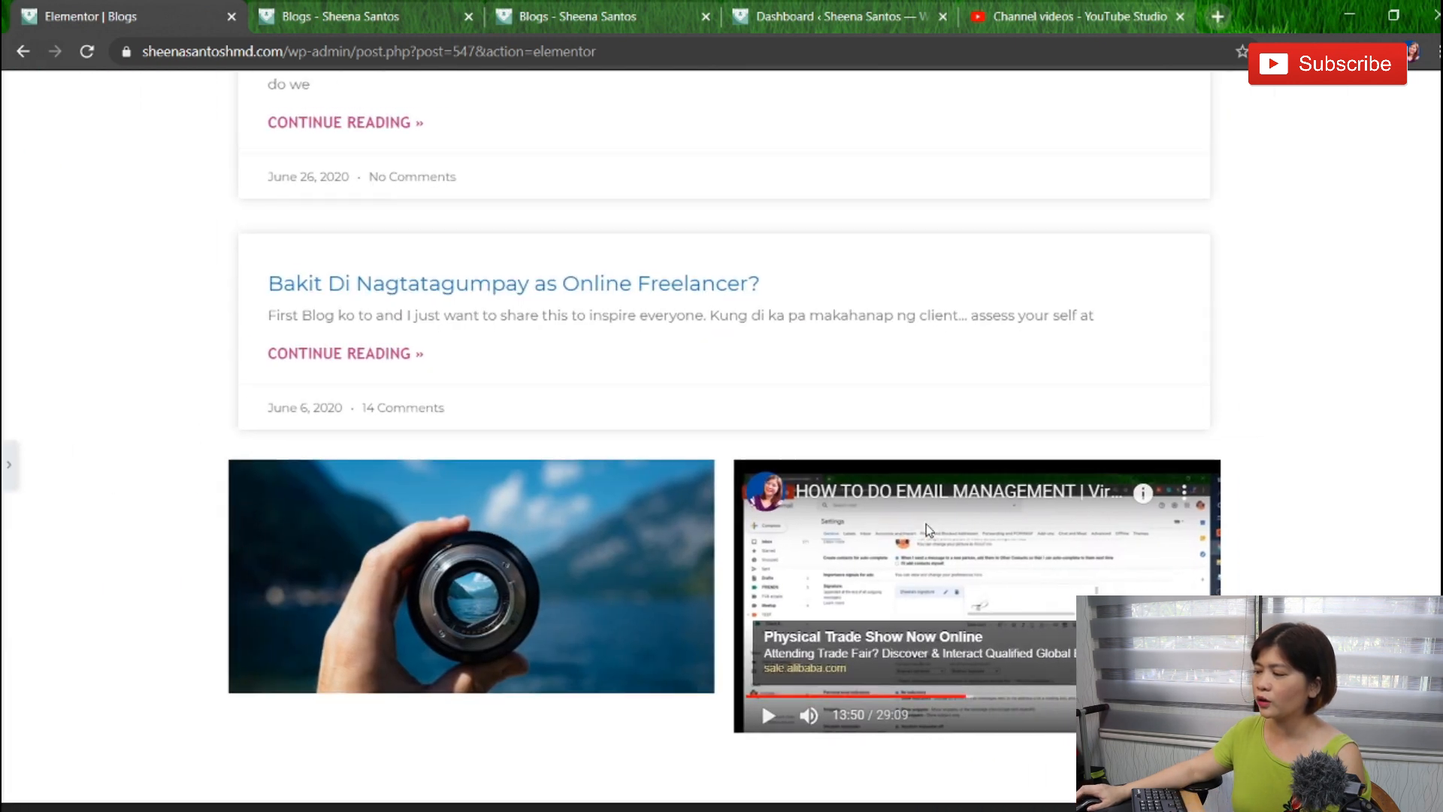
pyautogui.scroll(-8, 562, 263)
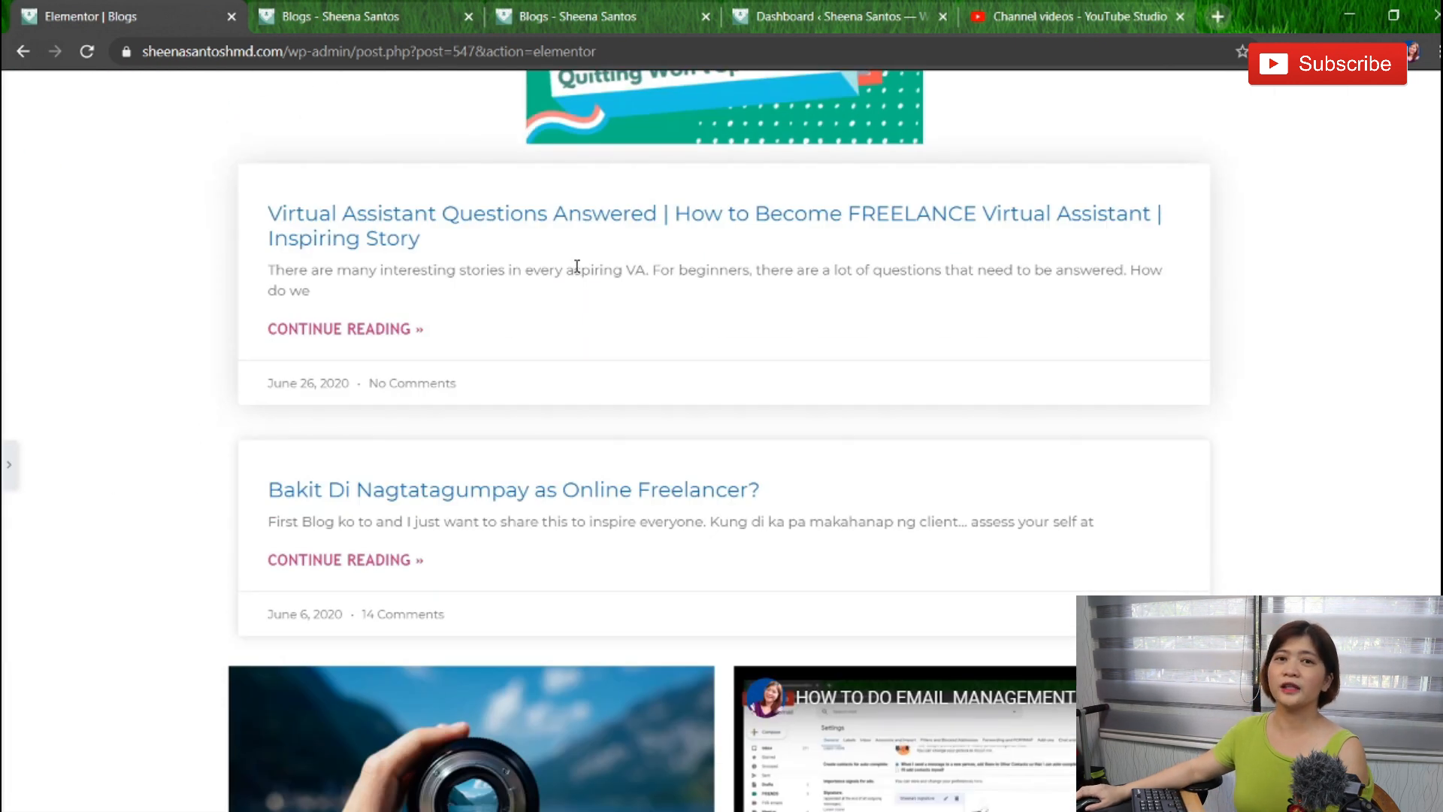
pyautogui.scroll(8, 601, 263)
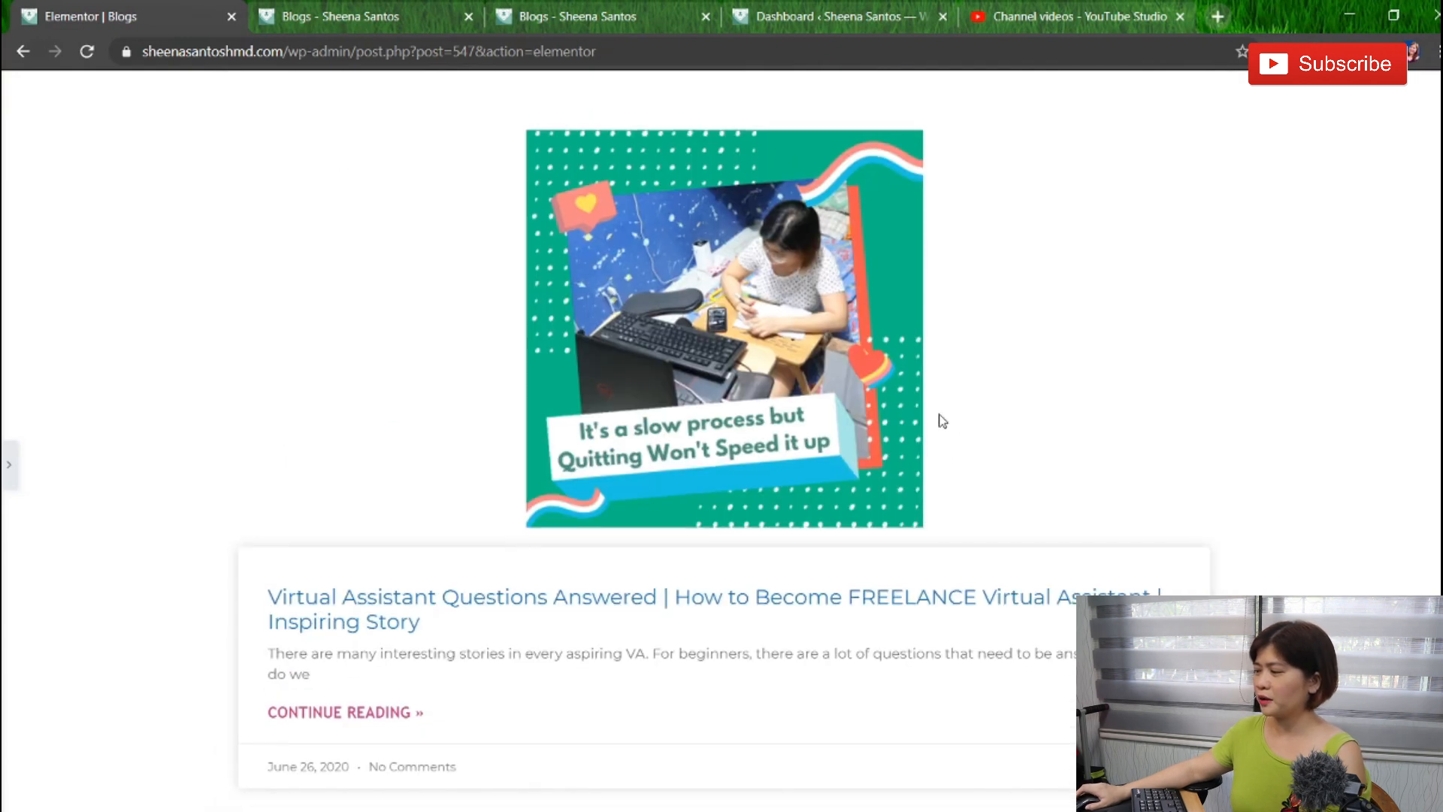
pyautogui.click(9, 465)
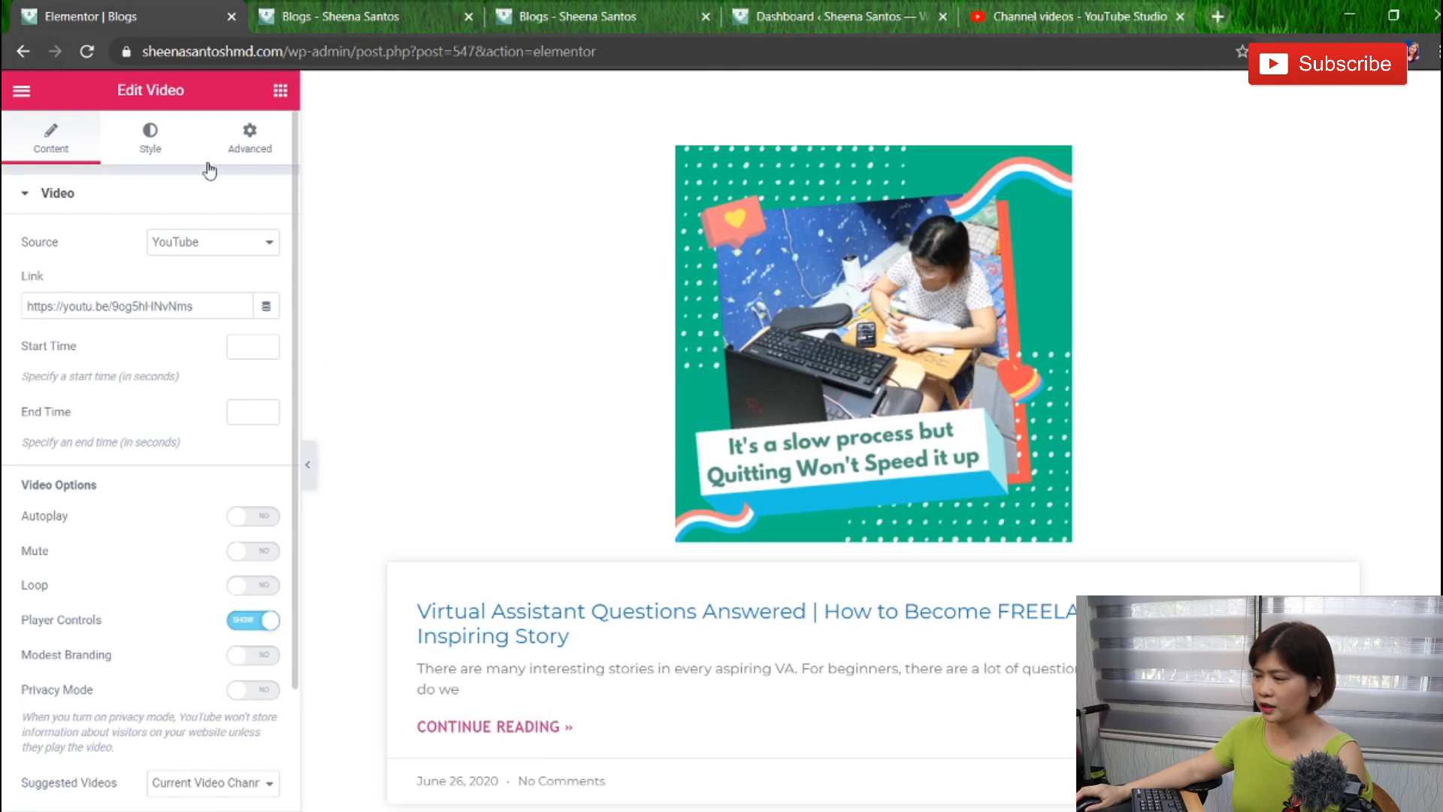
# Add a Heading widget above the green graphic and set its title to "Sample Title".
pyautogui.scroll(-4, 821, 602)
pyautogui.scroll(7, 811, 512)
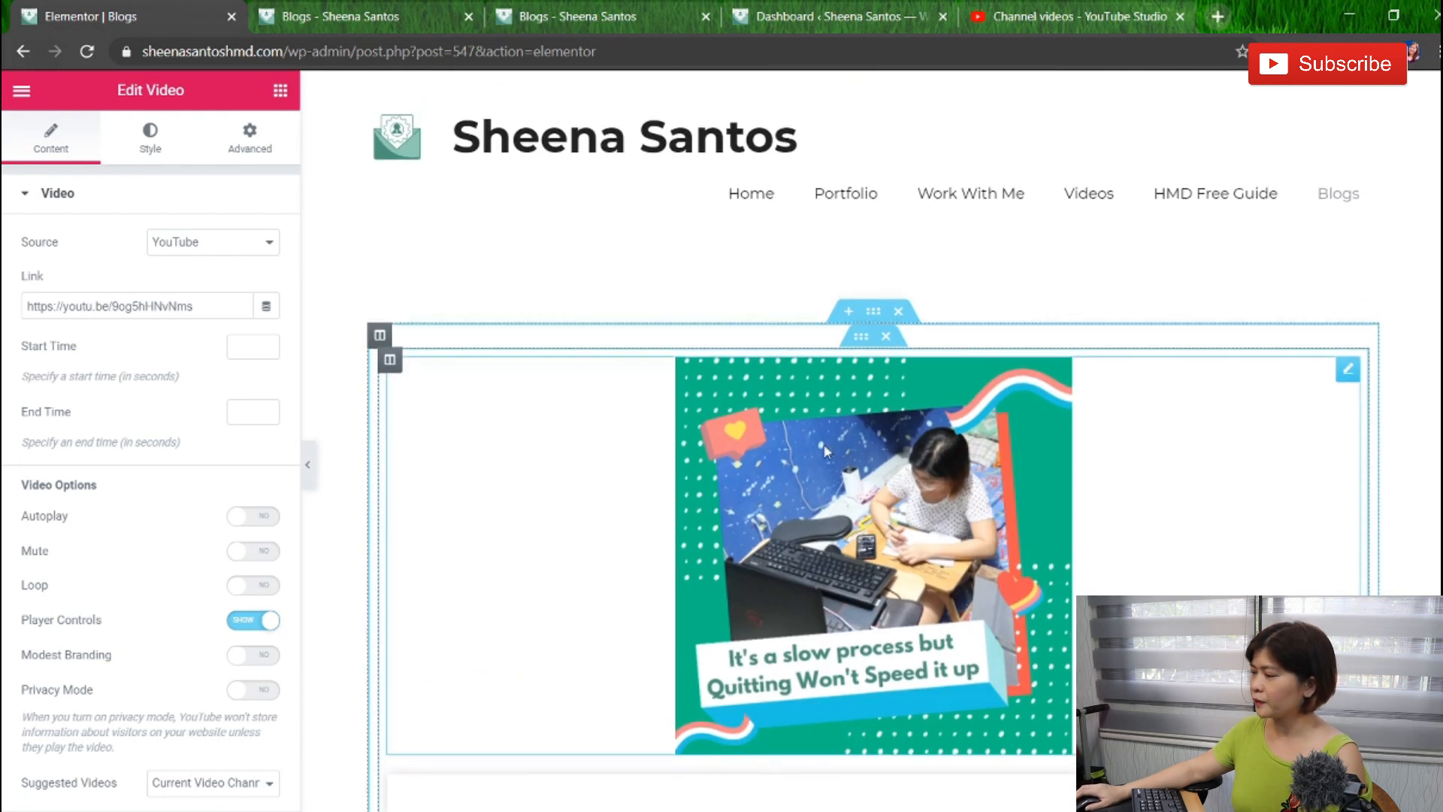
pyautogui.click(281, 91)
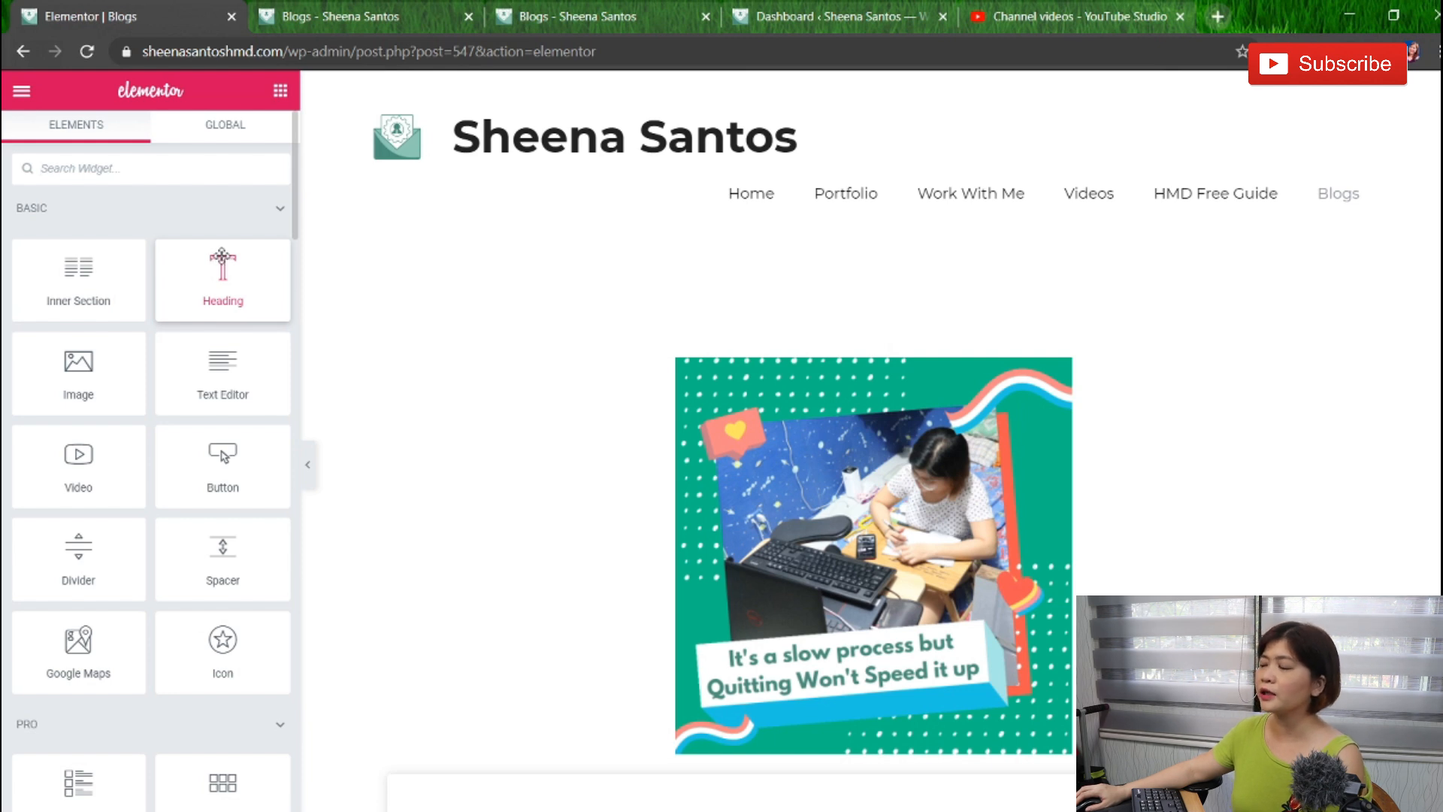
pyautogui.moveTo(221, 256); pyautogui.dragTo(762, 353)
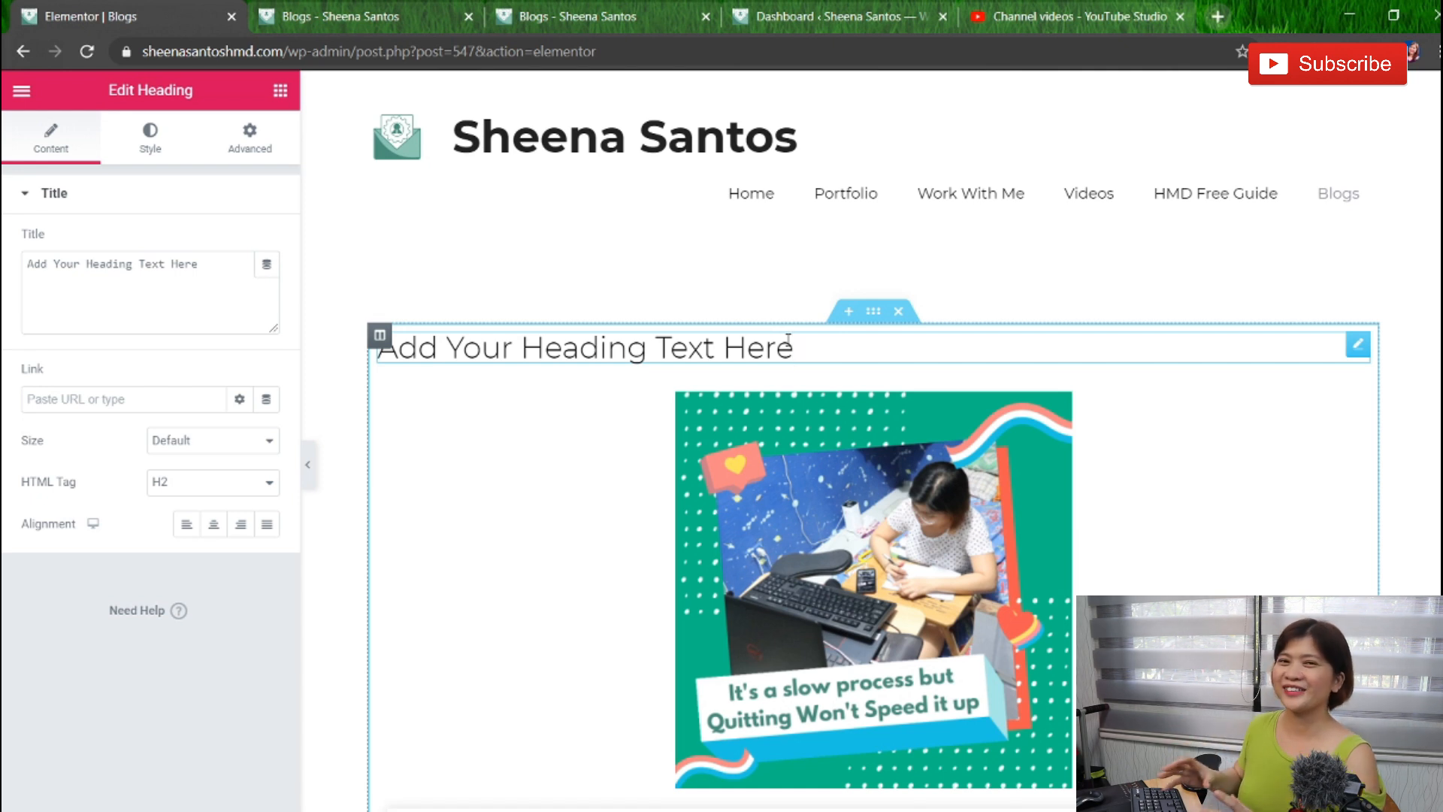
pyautogui.click(113, 285)
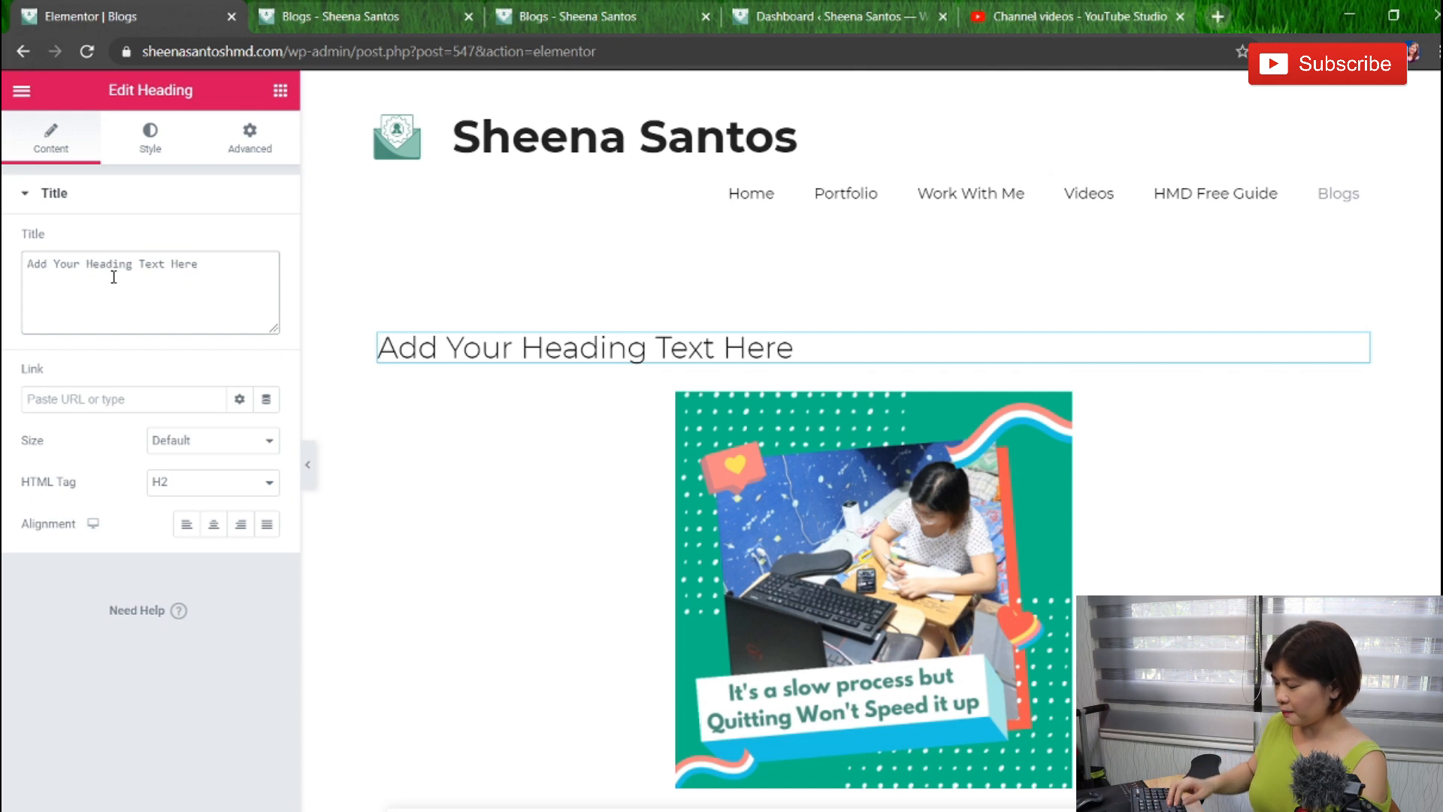
pyautogui.hotkey('ctrl', 'a')
pyautogui.press('BackSpace')
pyautogui.write('Sample Tit')
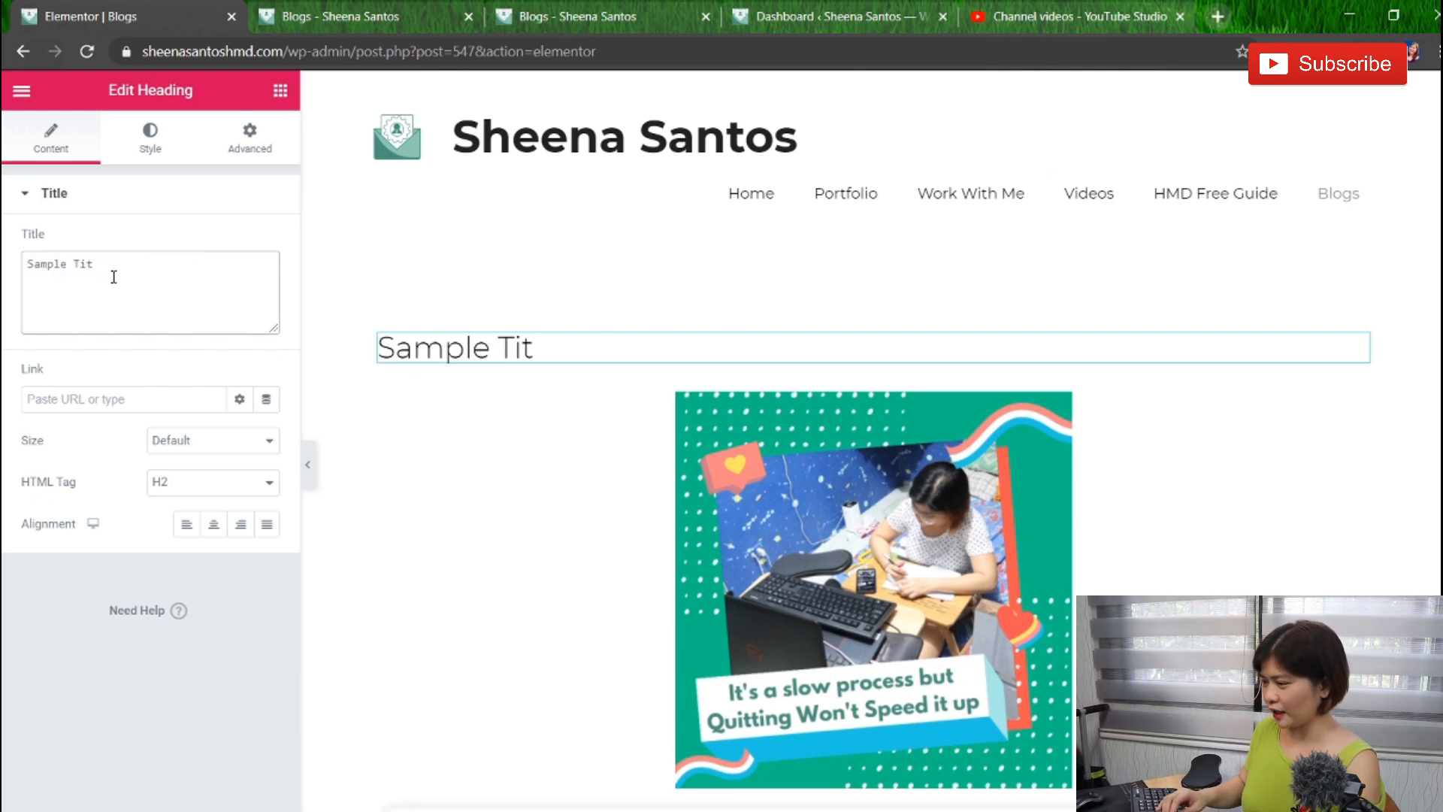
pyautogui.write('le')
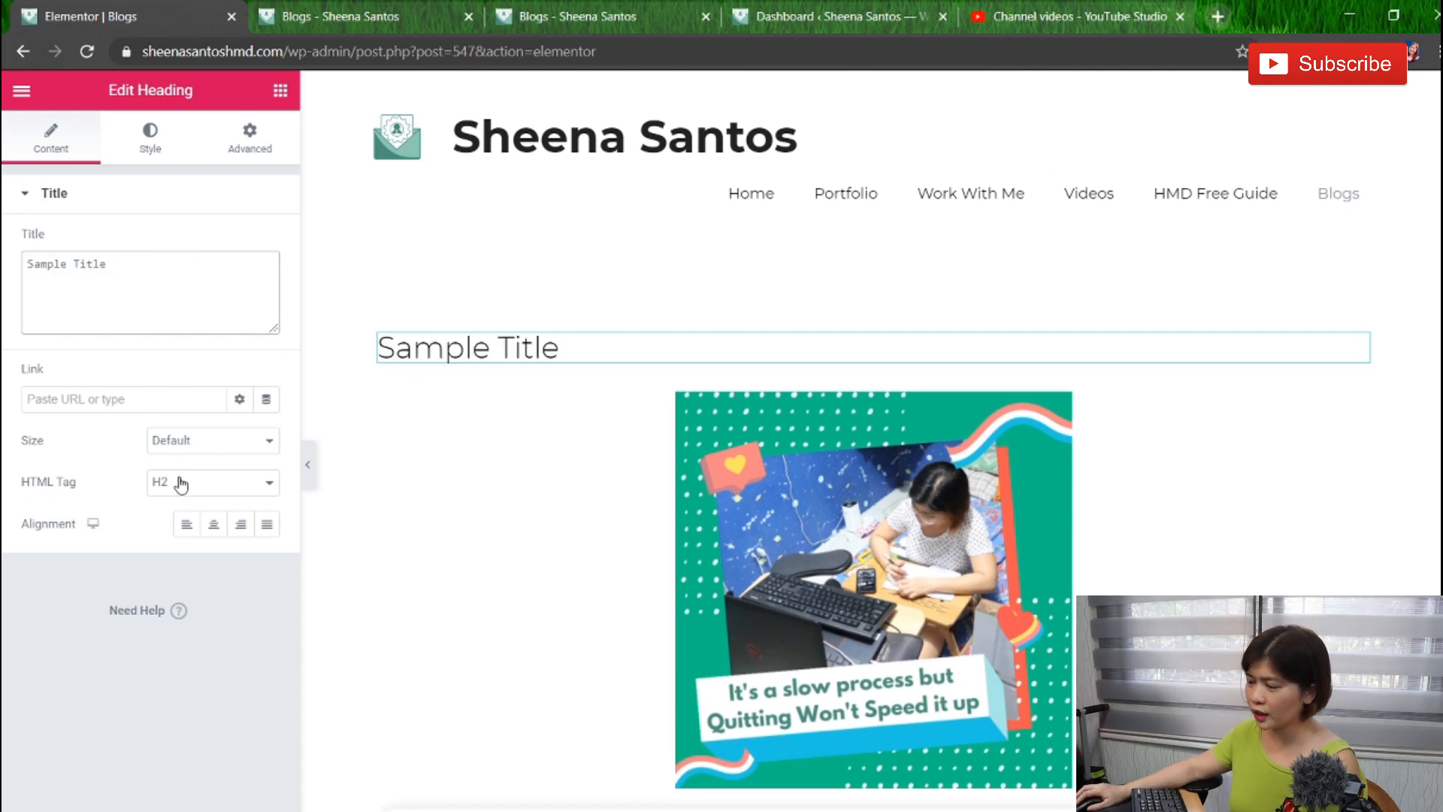
# Try HTML tag H1 on the Sample Title heading, set the tag back to H2, and centre the heading.
pyautogui.click(181, 482)
pyautogui.click(167, 502)
pyautogui.click(187, 487)
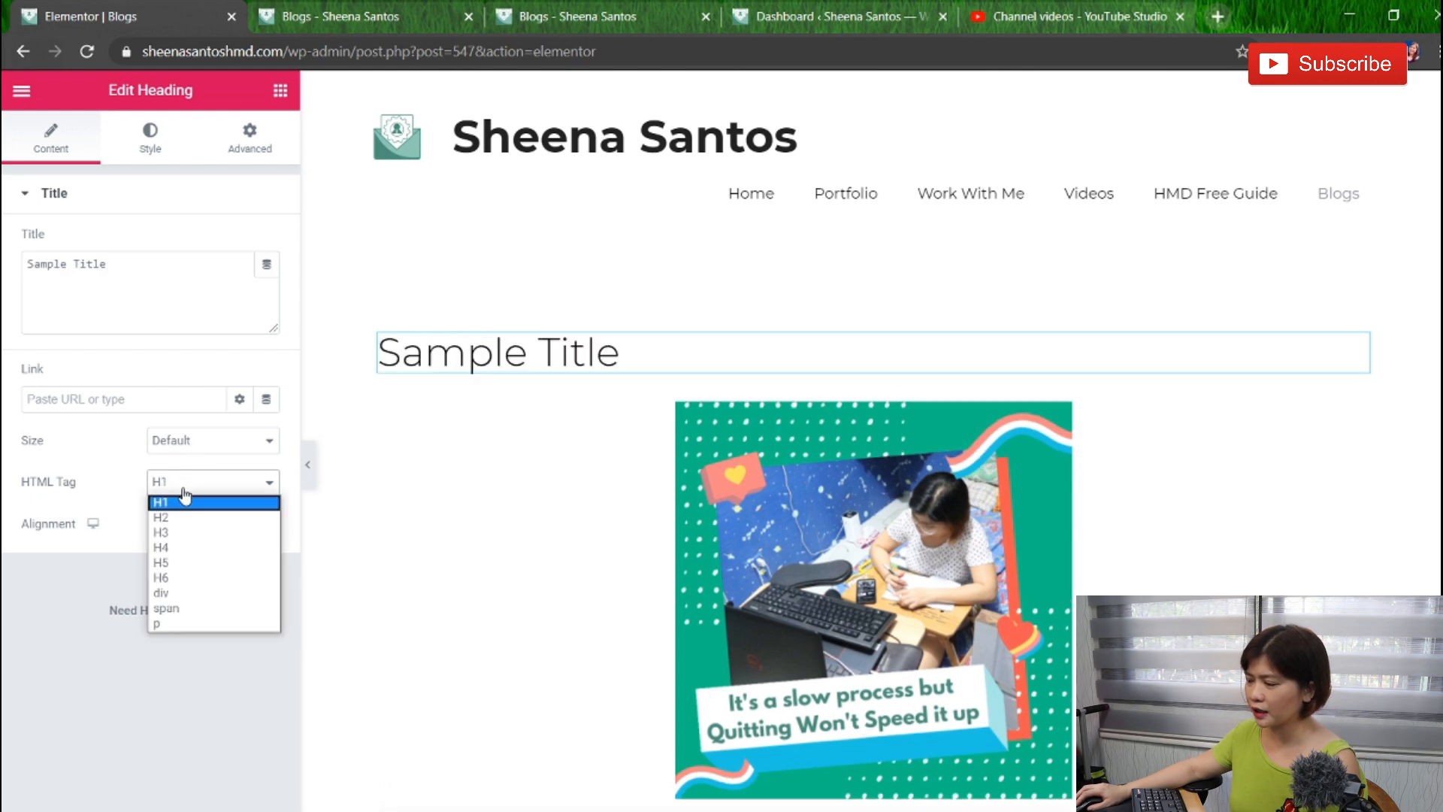
pyautogui.click(180, 517)
pyautogui.click(213, 525)
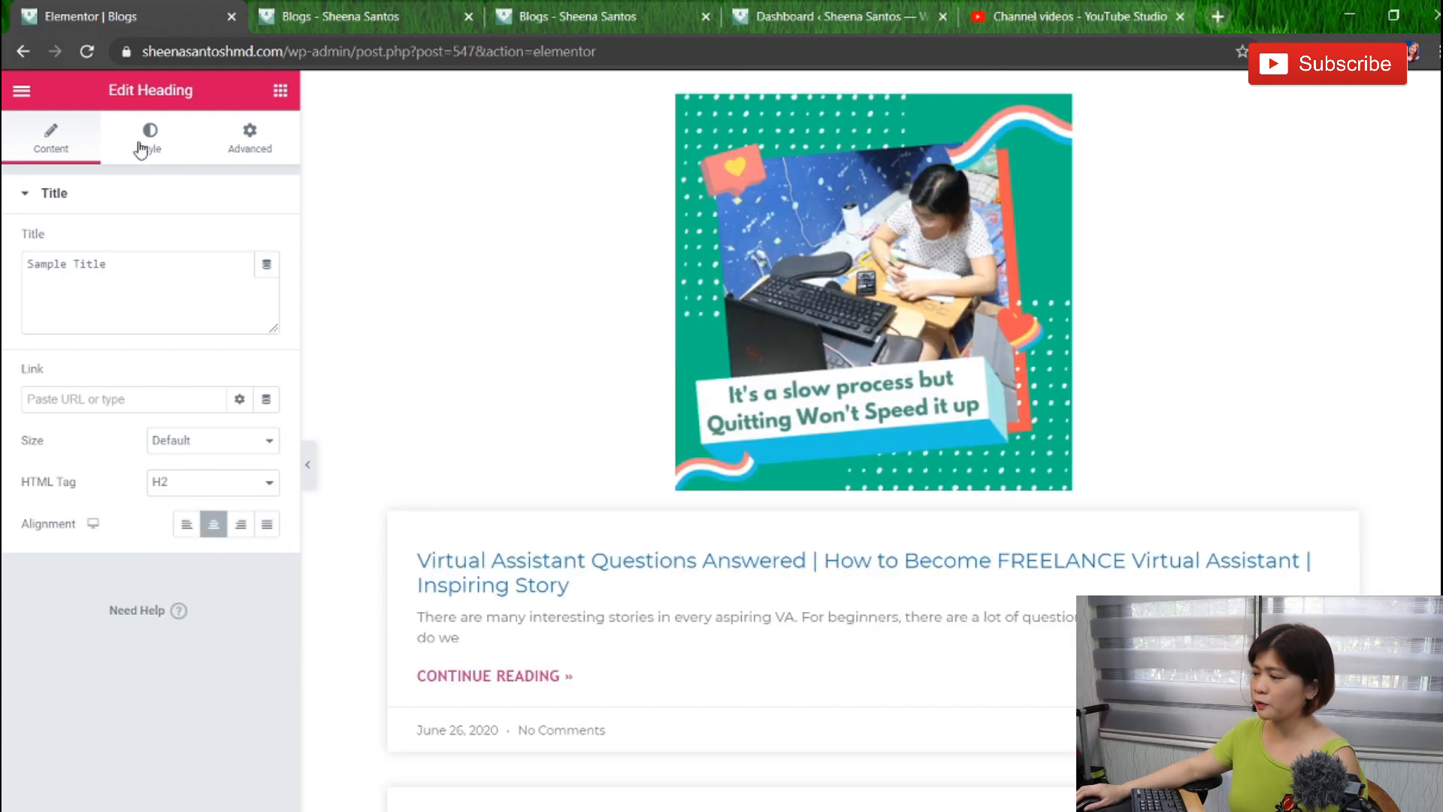
# Look over the Sample Title heading's style options for text color, typography and shadow, and return to its content settings.
pyautogui.click(143, 147)
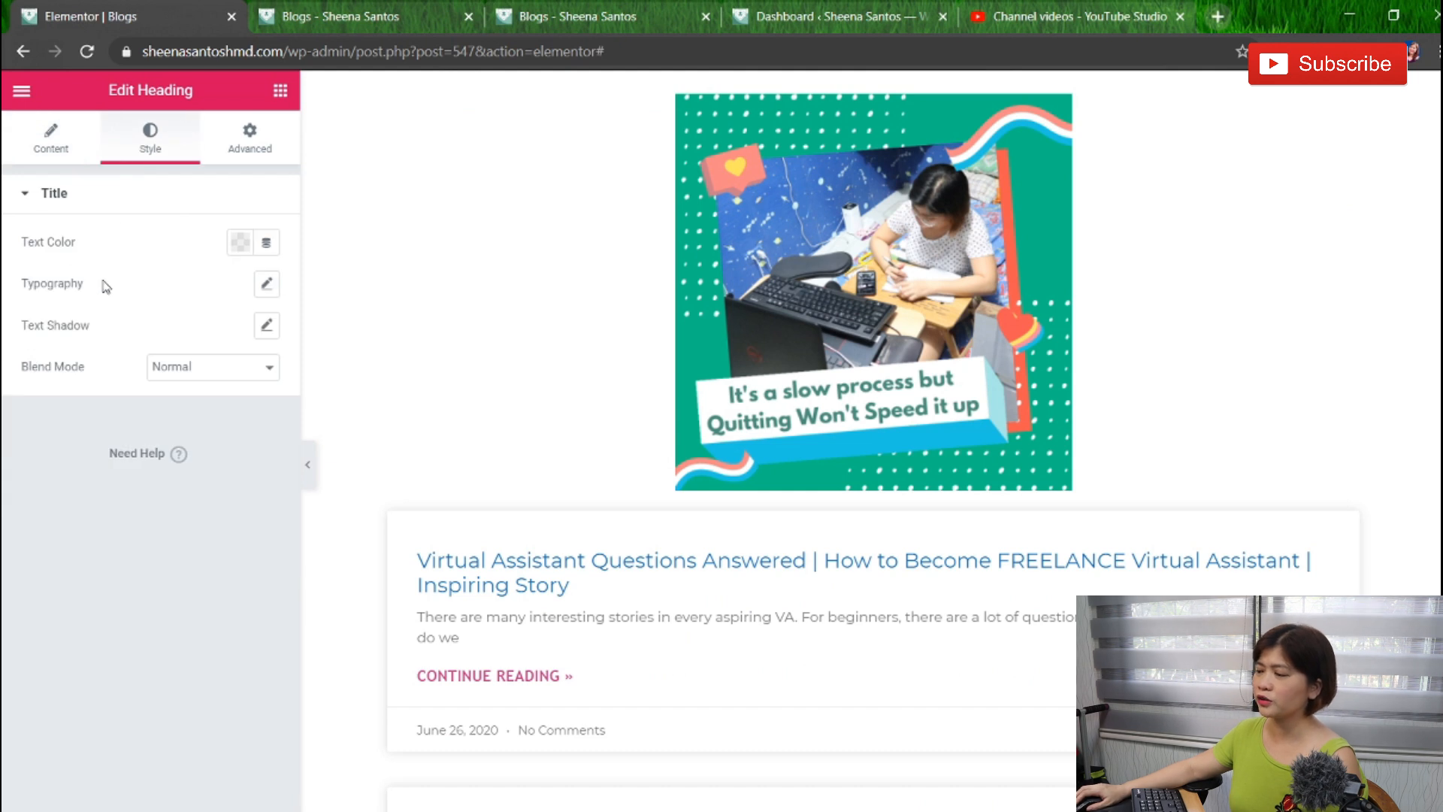
pyautogui.scroll(-4, 845, 406)
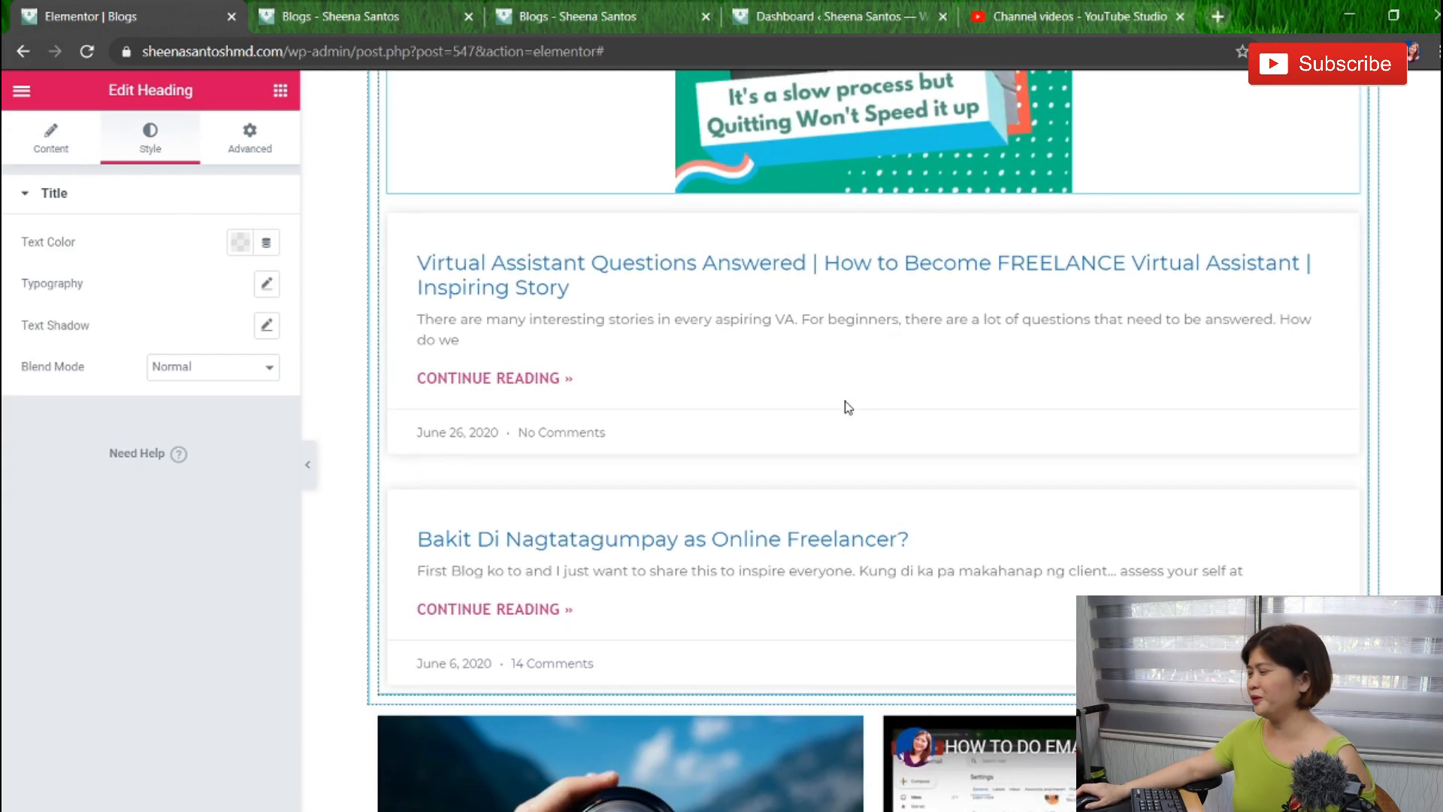
pyautogui.scroll(8, 364, 351)
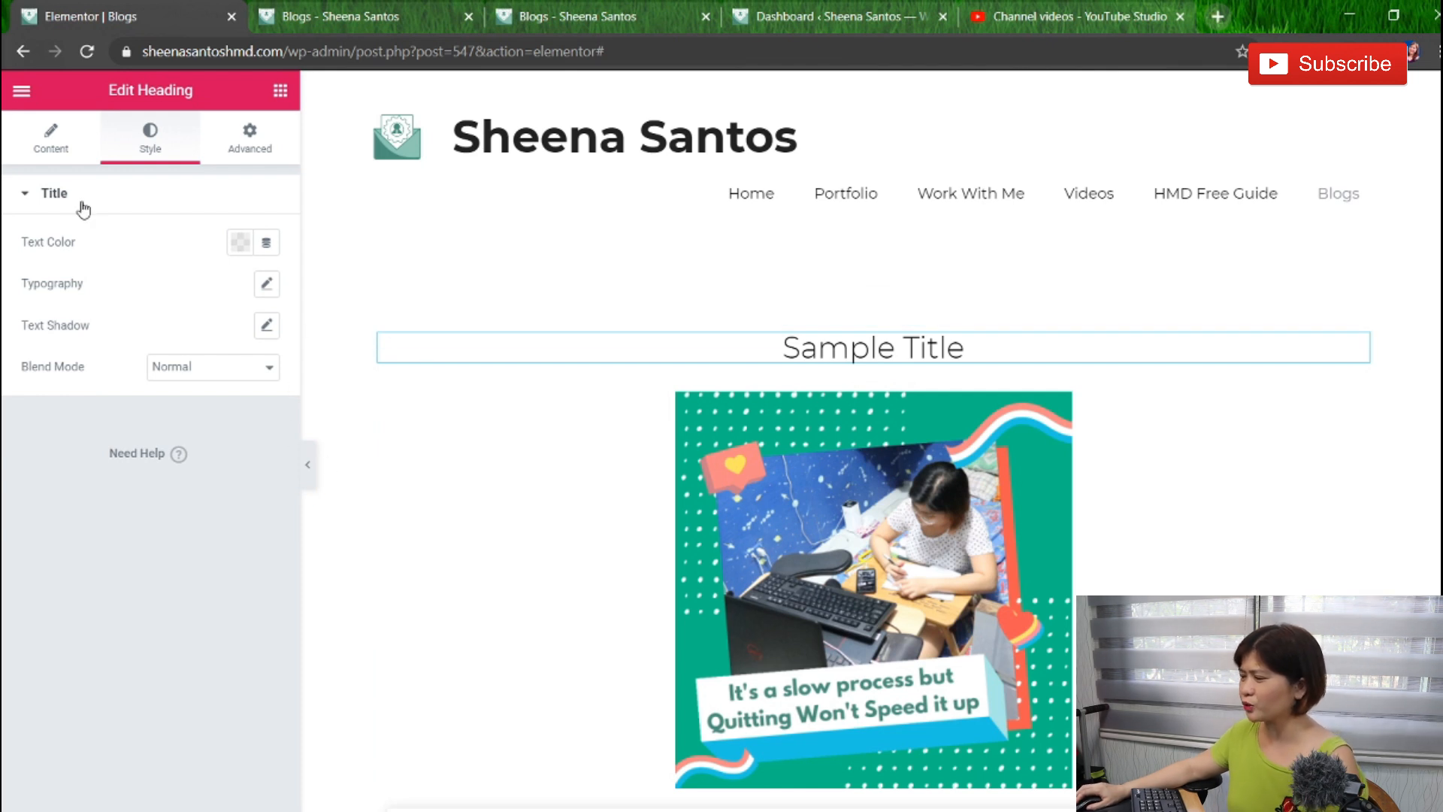
pyautogui.click(67, 139)
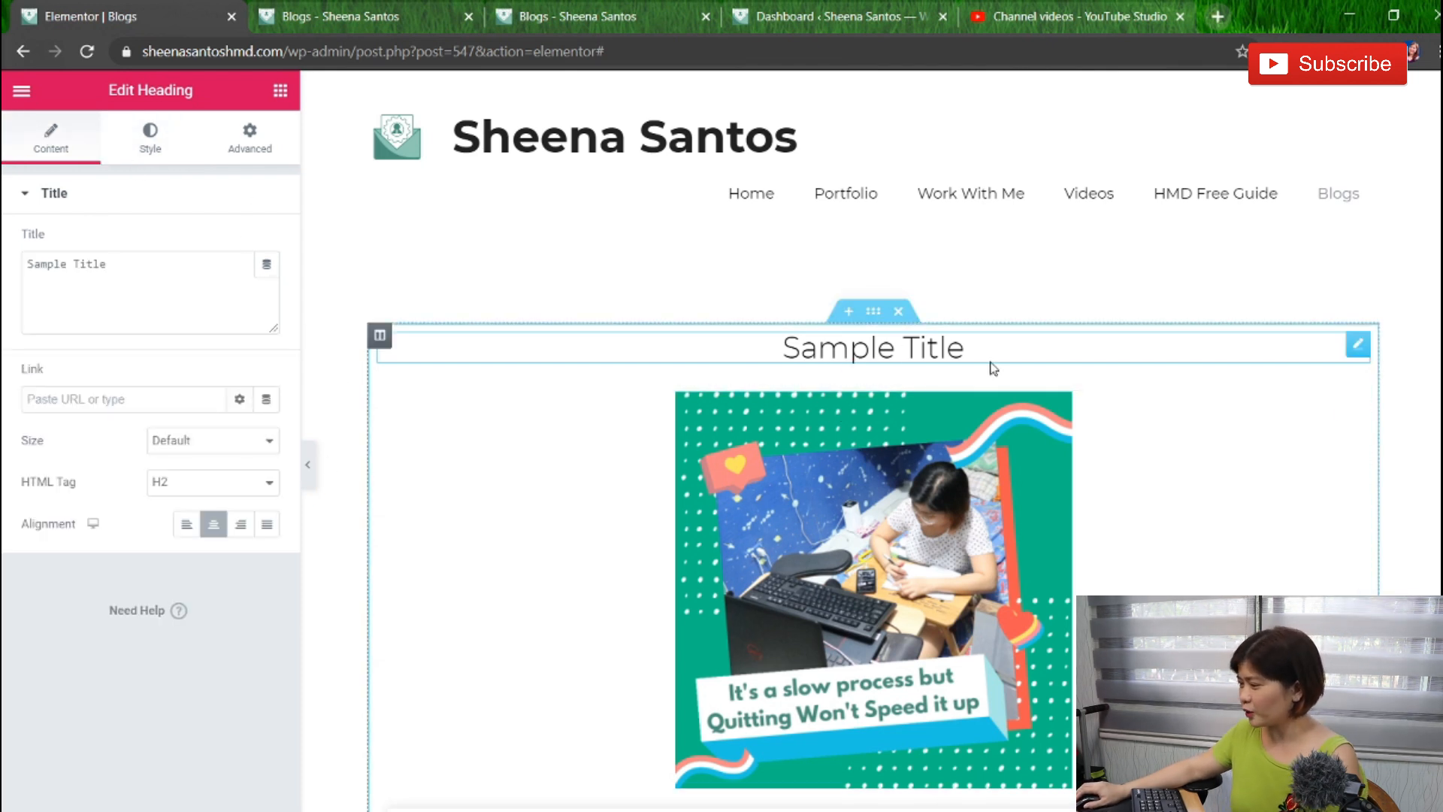
# Add a Text Editor widget beneath the Sample Title heading, insert "fff" into the placeholder word "luctus" and select all the text.
pyautogui.click(1184, 407)
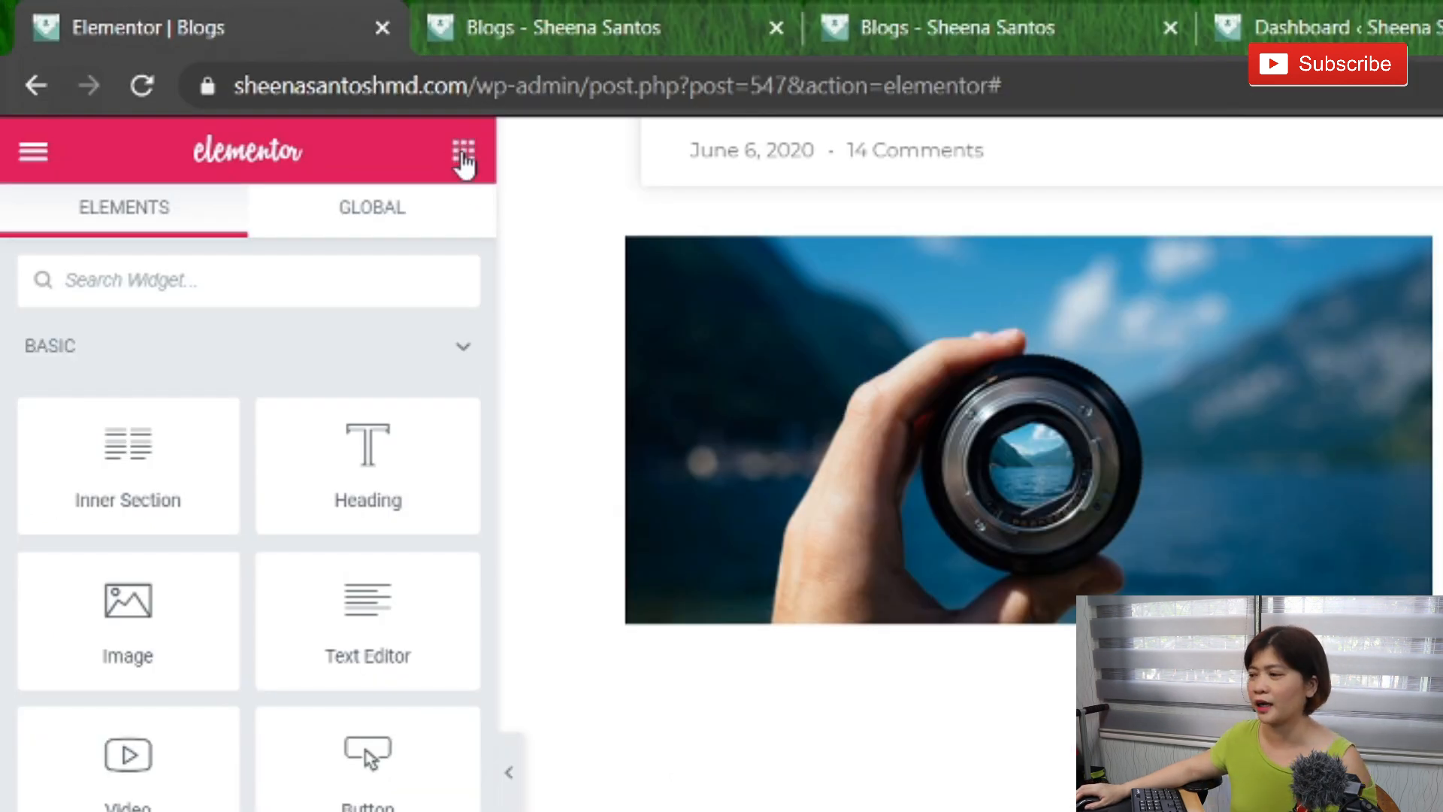
pyautogui.scroll(10, 1033, 463)
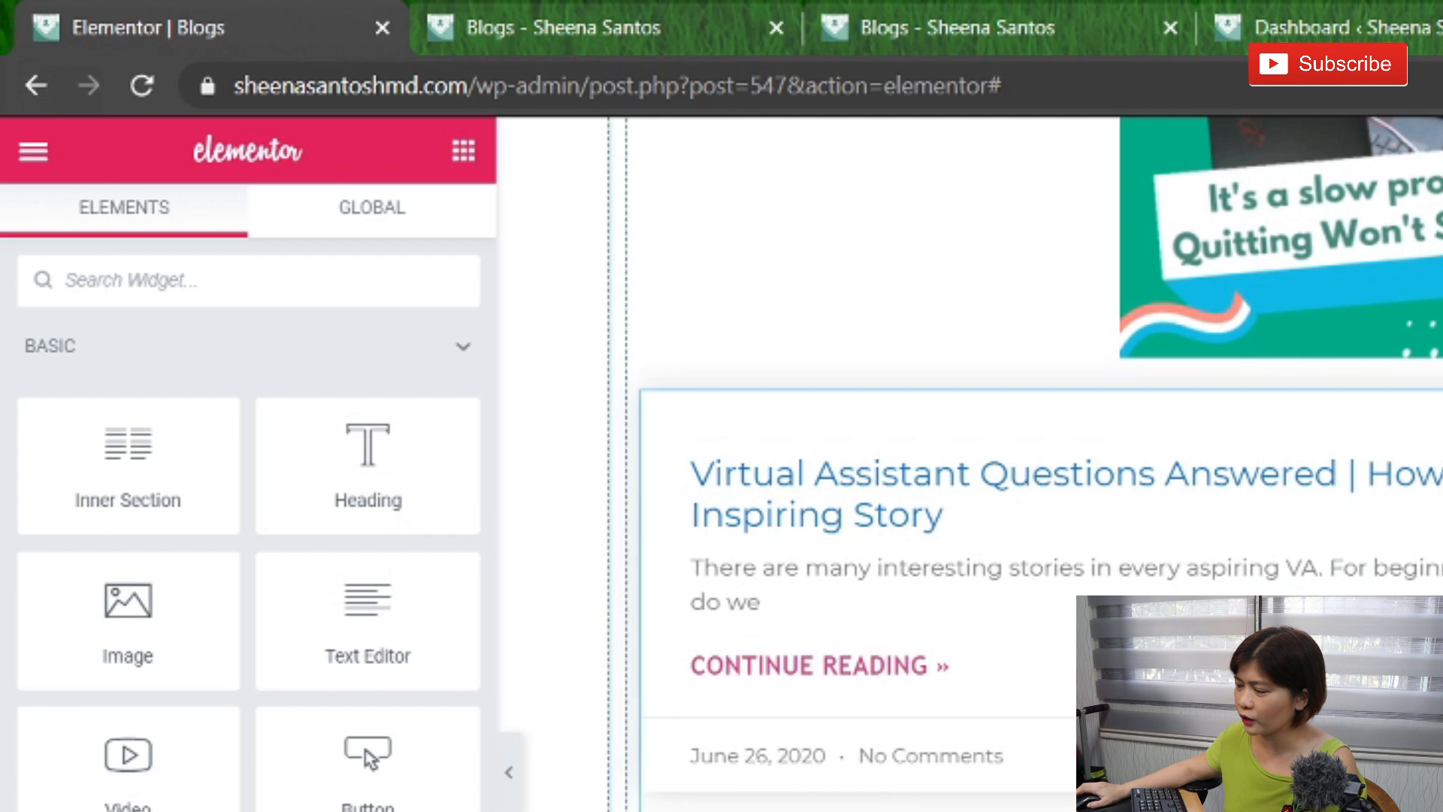
pyautogui.moveTo(368, 608); pyautogui.dragTo(1299, 692)
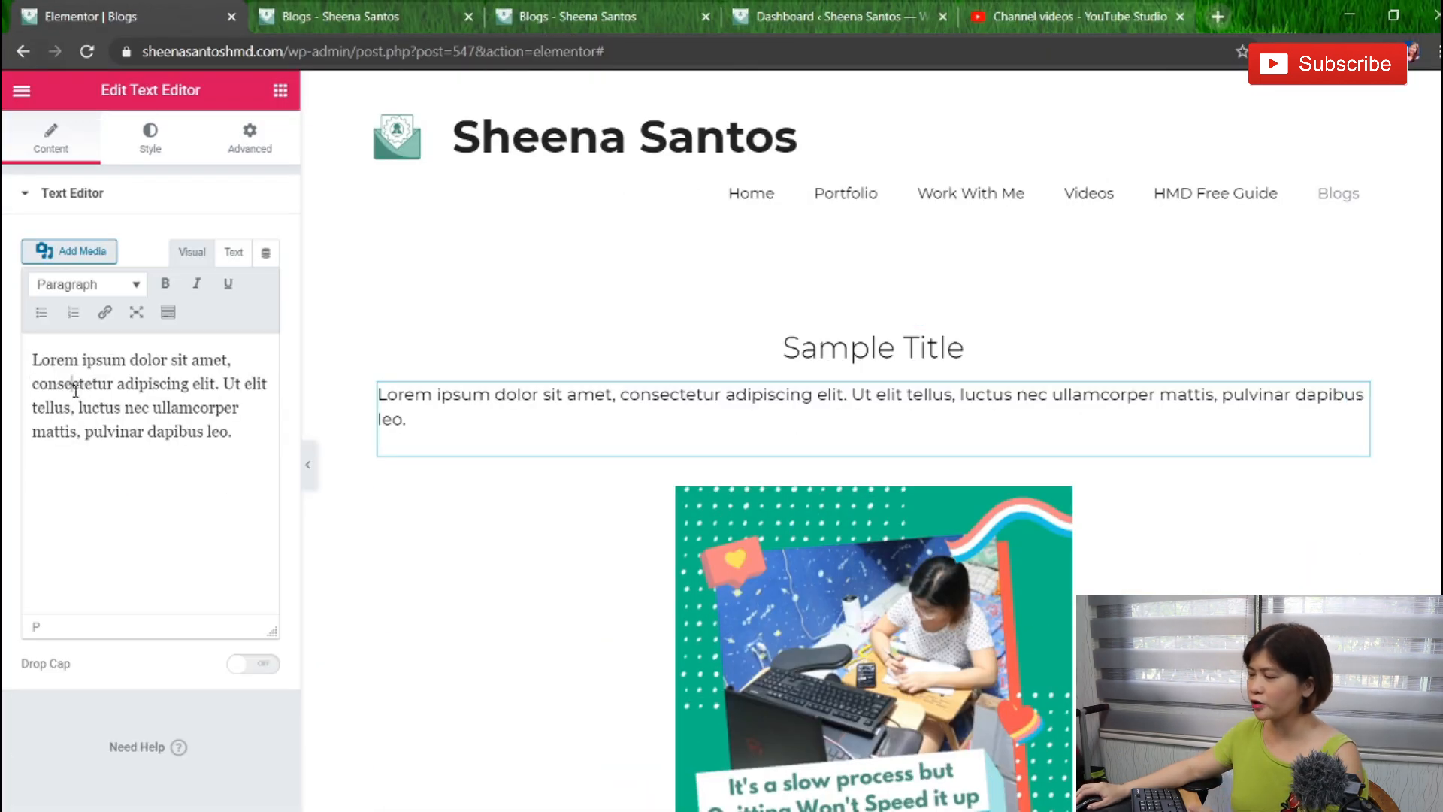
pyautogui.click(117, 395)
pyautogui.write('fff')
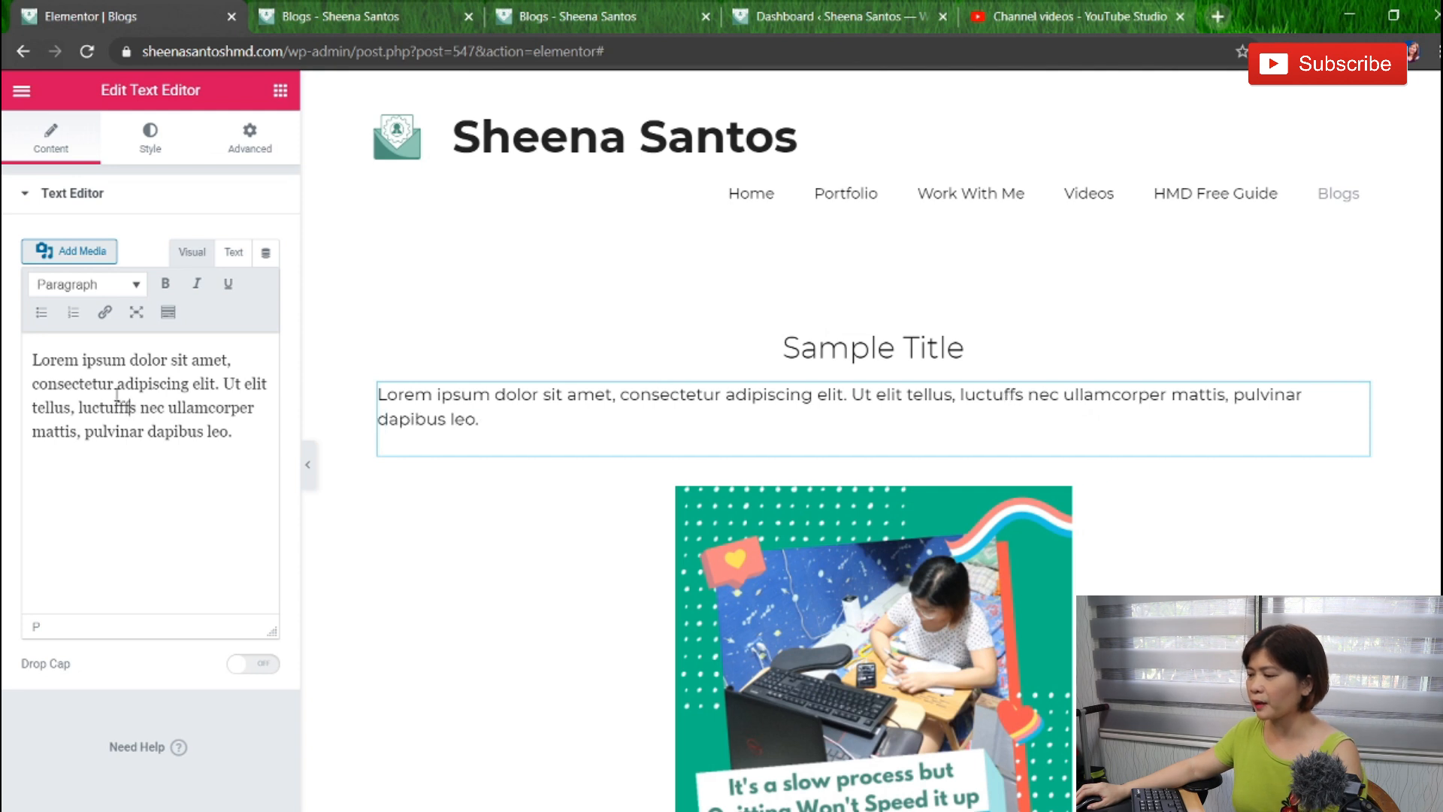
pyautogui.hotkey('ctrl', 'a')
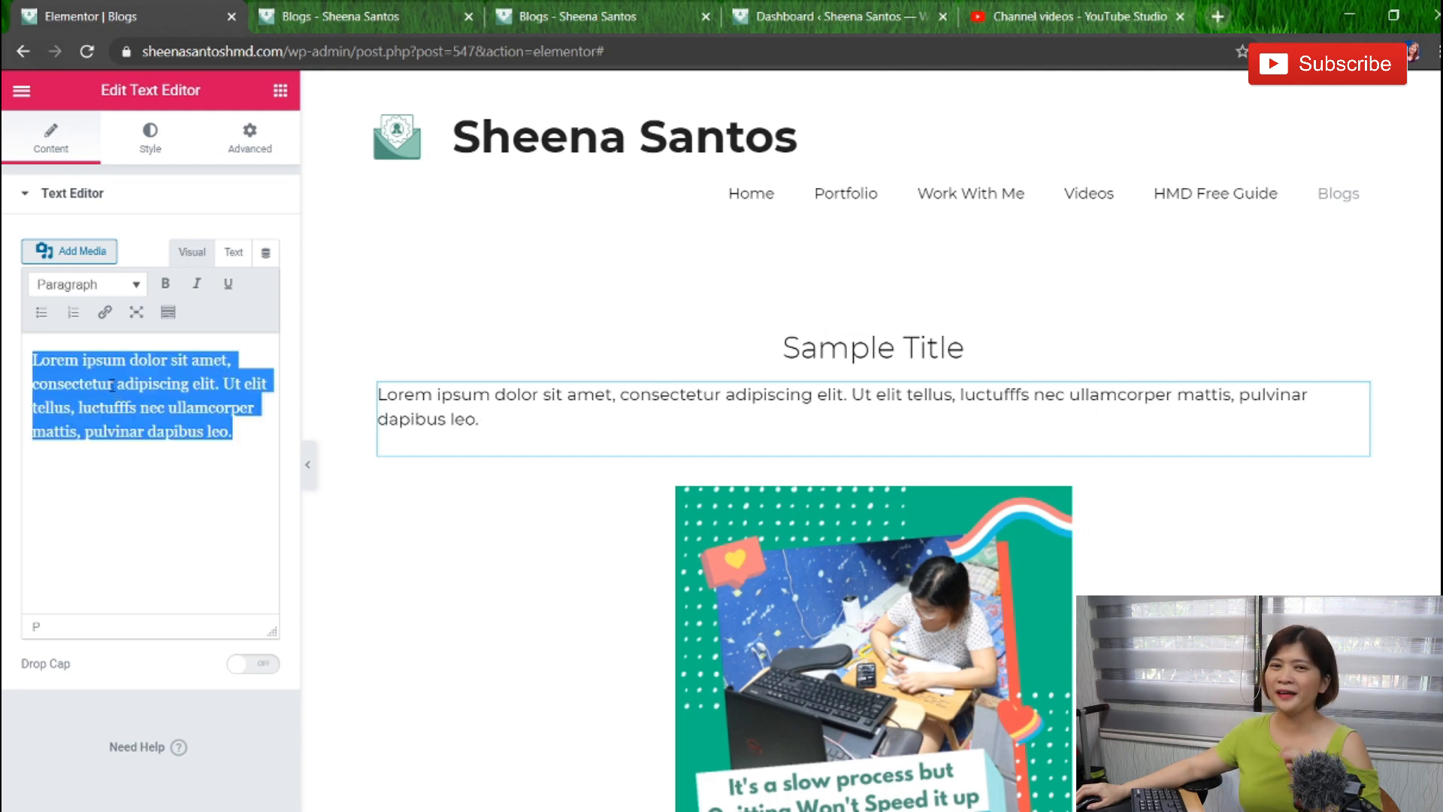
# Preview the Blogs page in mobile responsive mode, look through its layout and return to the desktop view.
pyautogui.scroll(-4, 756, 514)
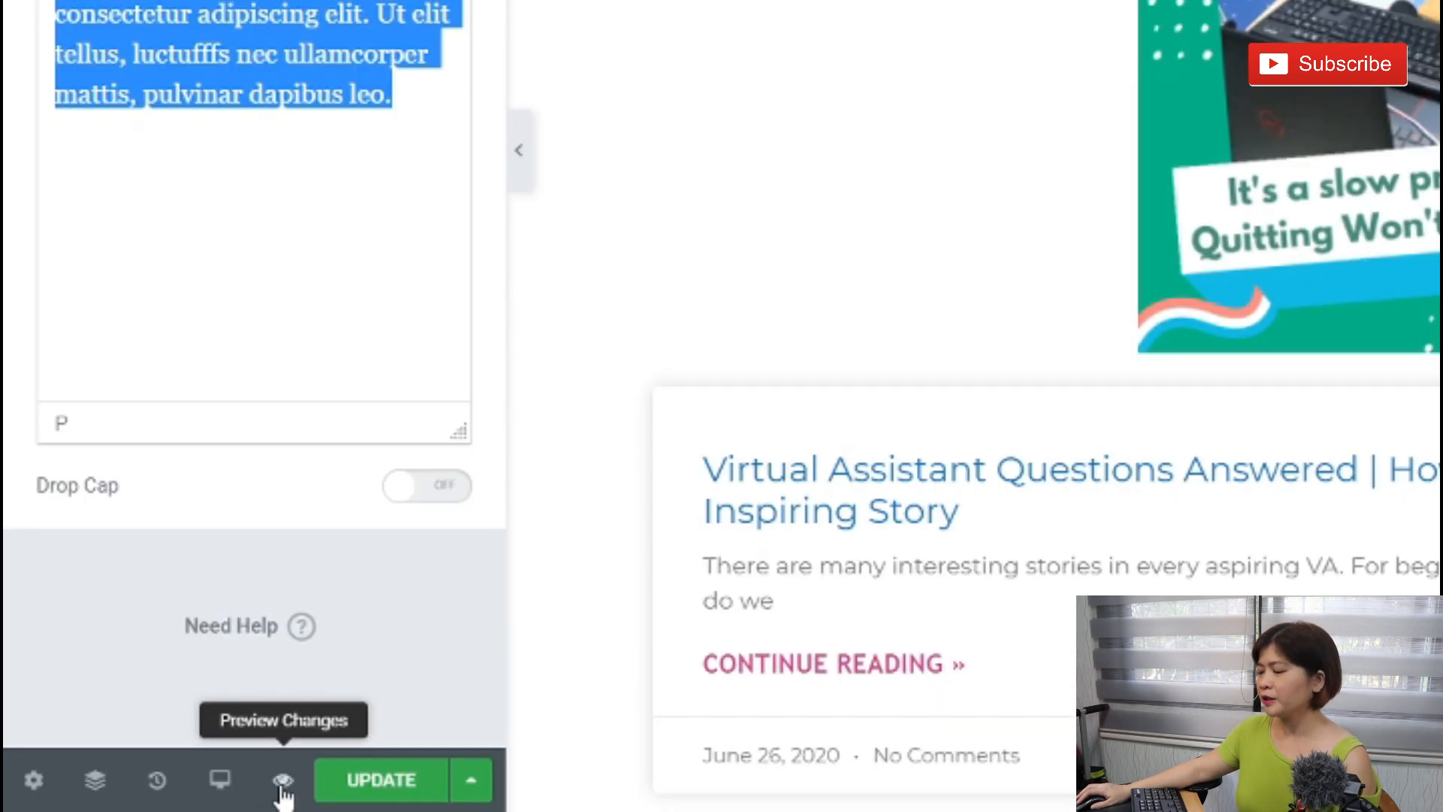
pyautogui.click(223, 785)
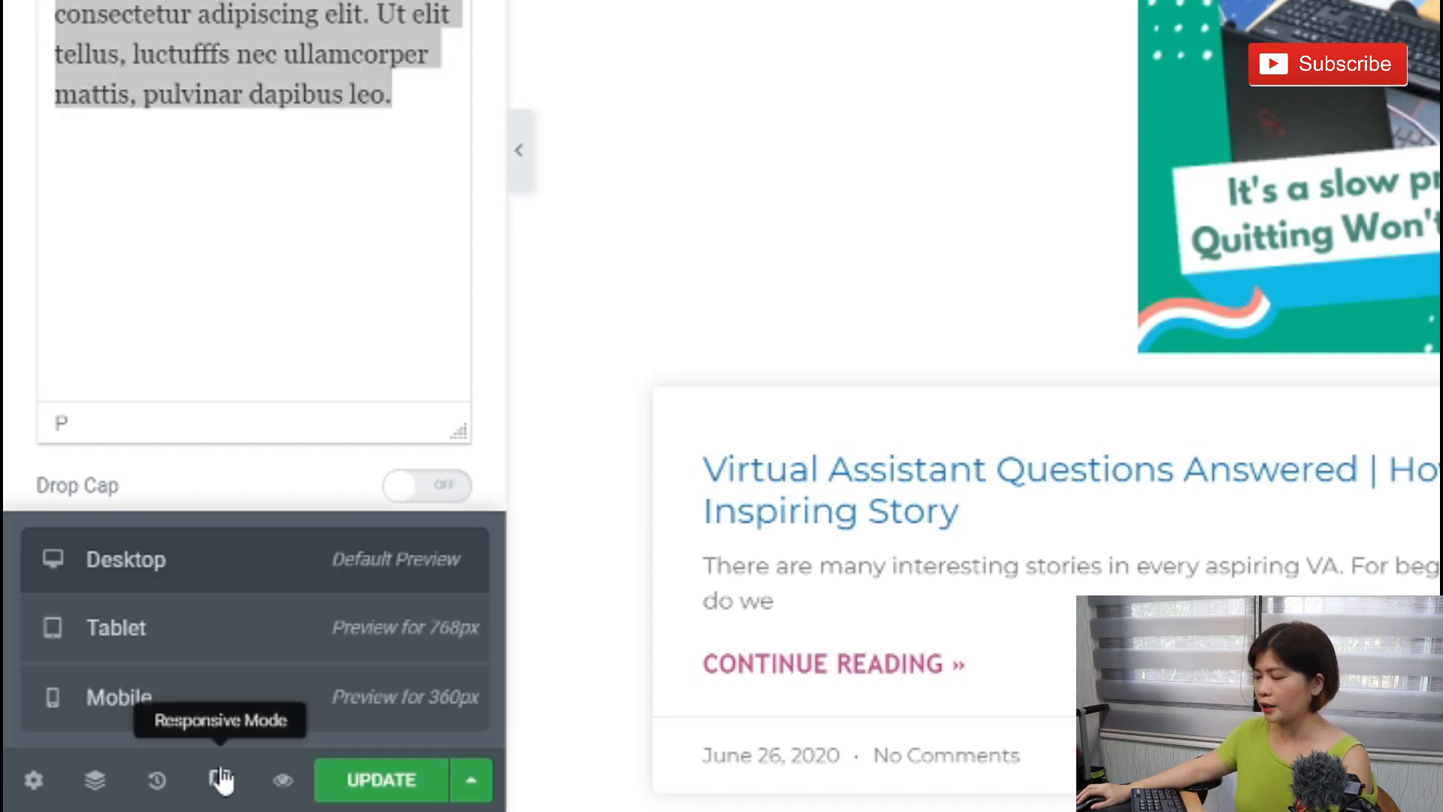
pyautogui.click(148, 706)
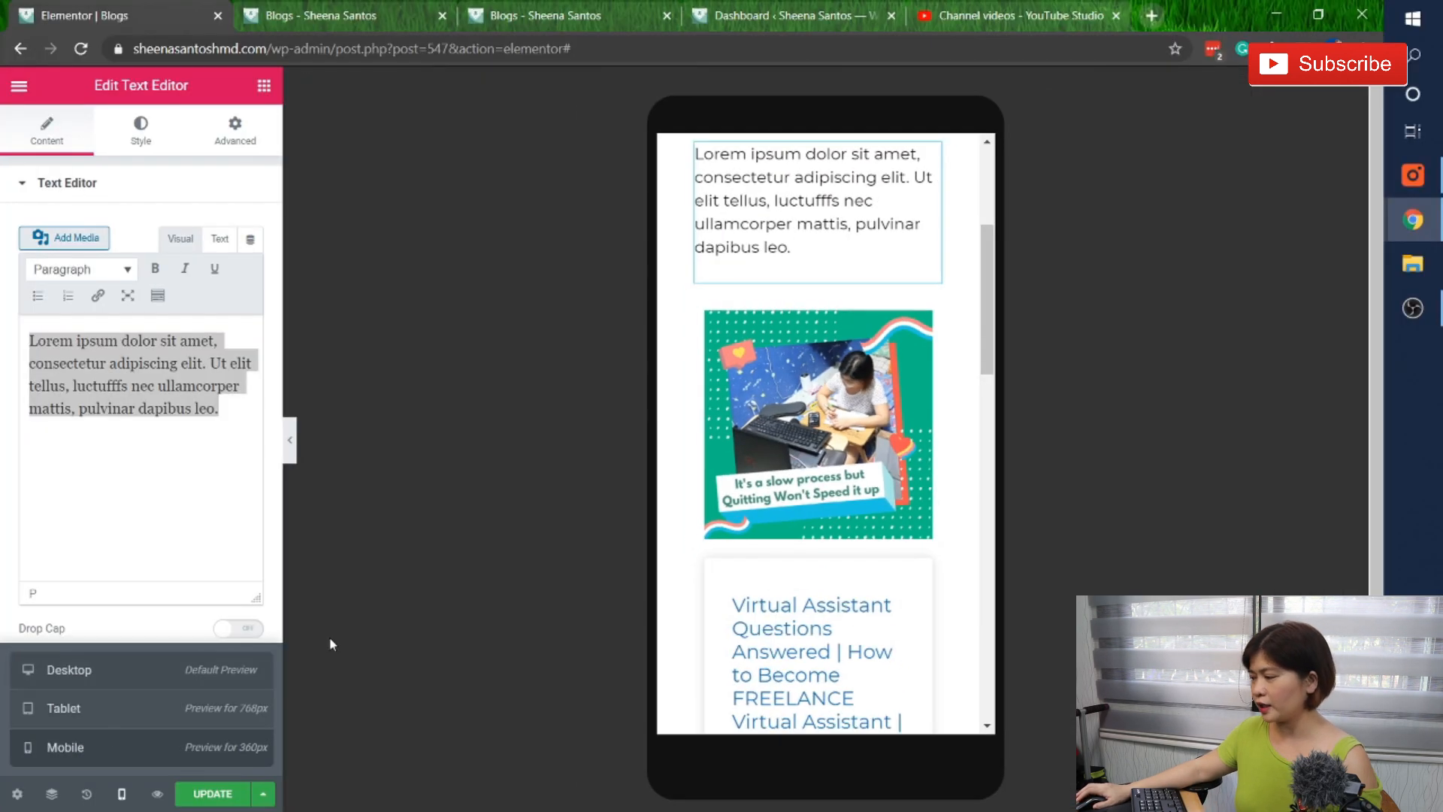
pyautogui.scroll(-5, 866, 542)
pyautogui.scroll(-3, 866, 543)
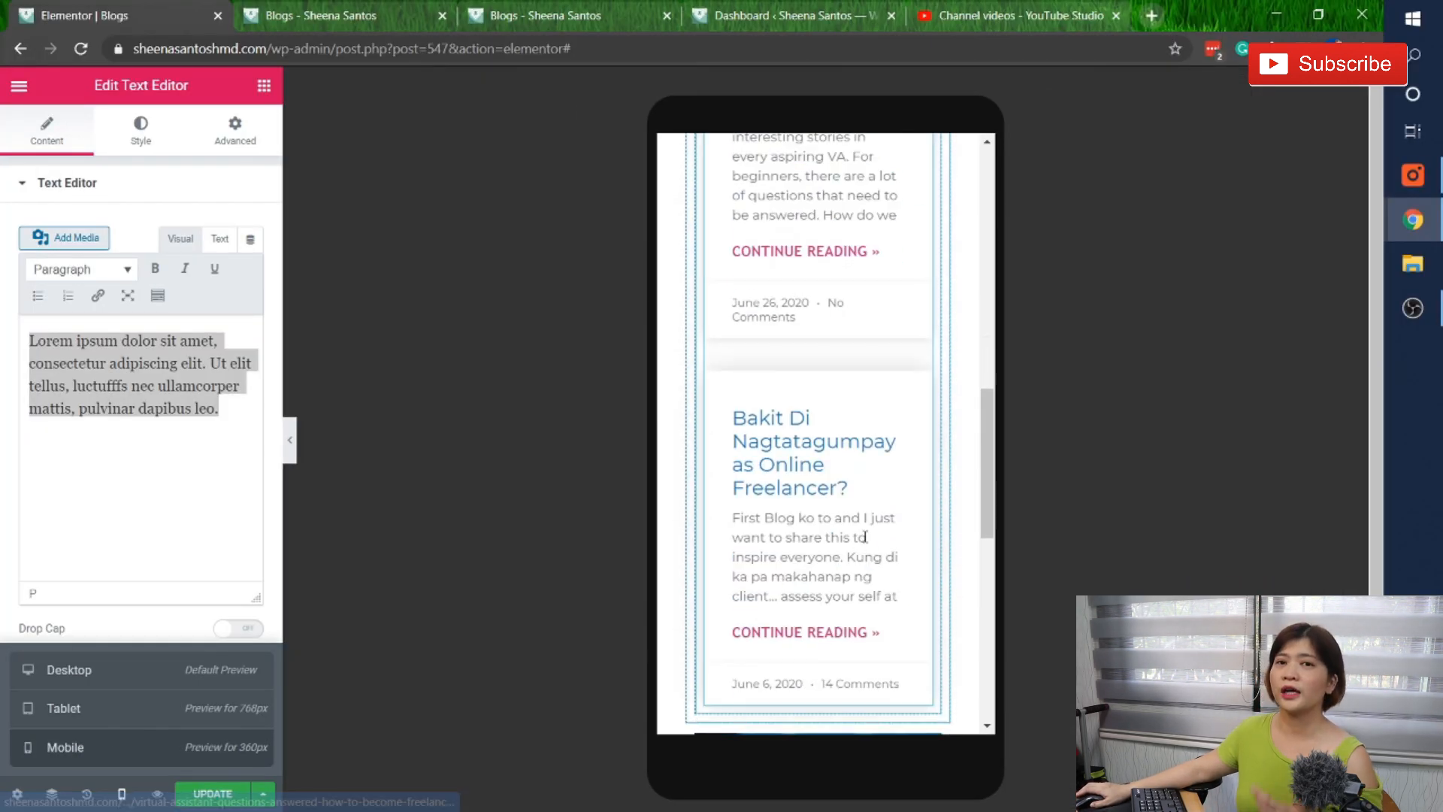
pyautogui.scroll(-4, 842, 538)
pyautogui.scroll(8, 840, 543)
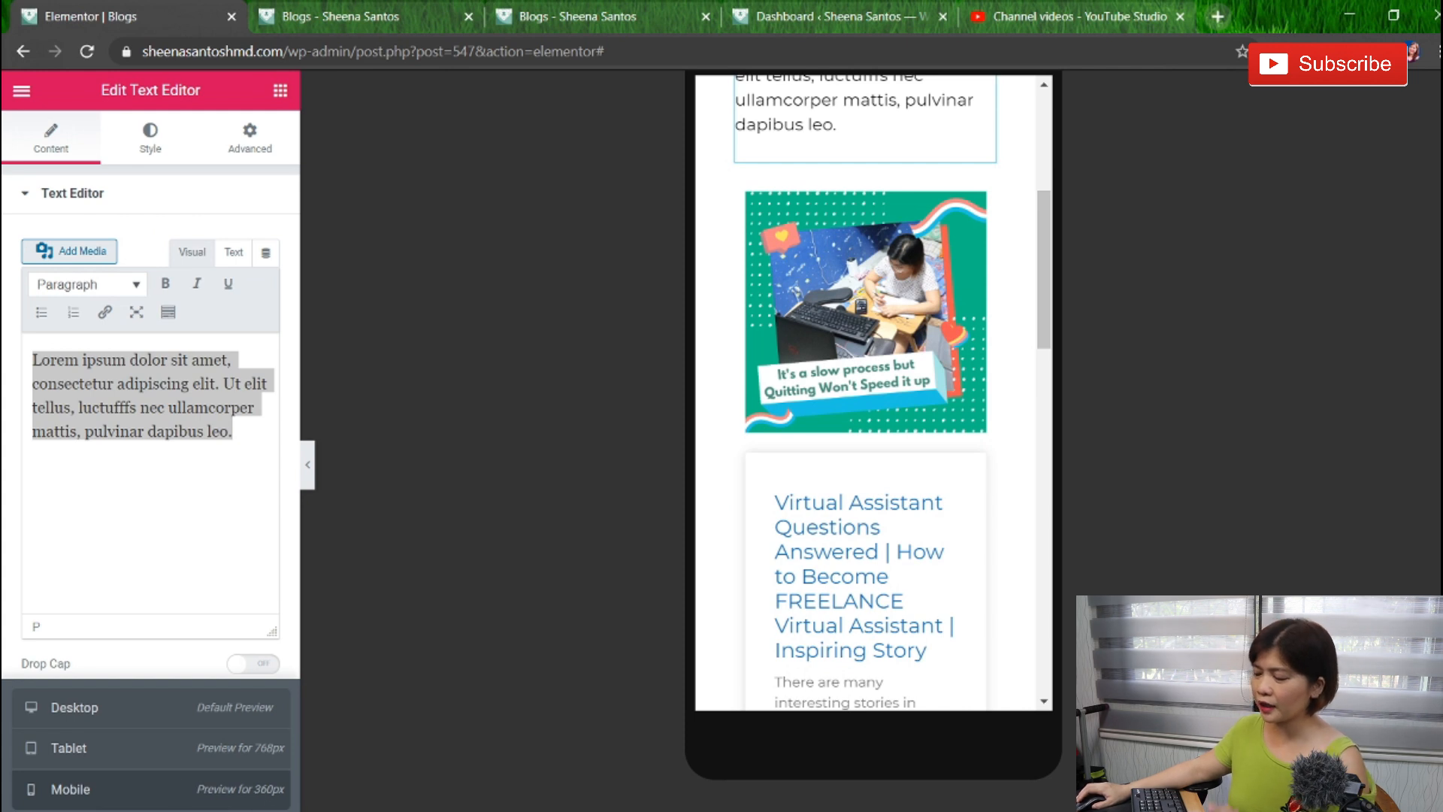
pyautogui.click(106, 709)
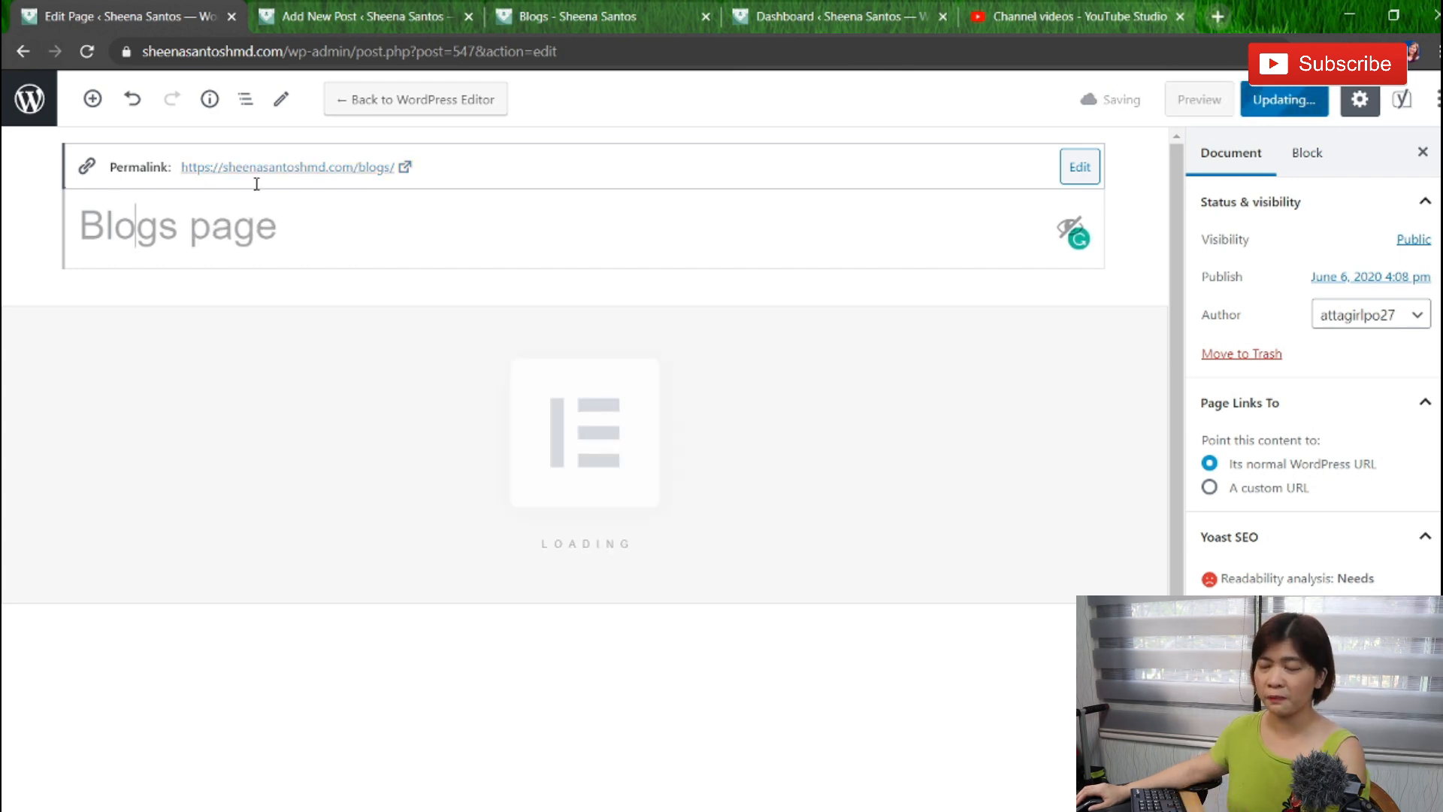
# Try to change the slug in the Blogs page's permalink.
pyautogui.click(1079, 168)
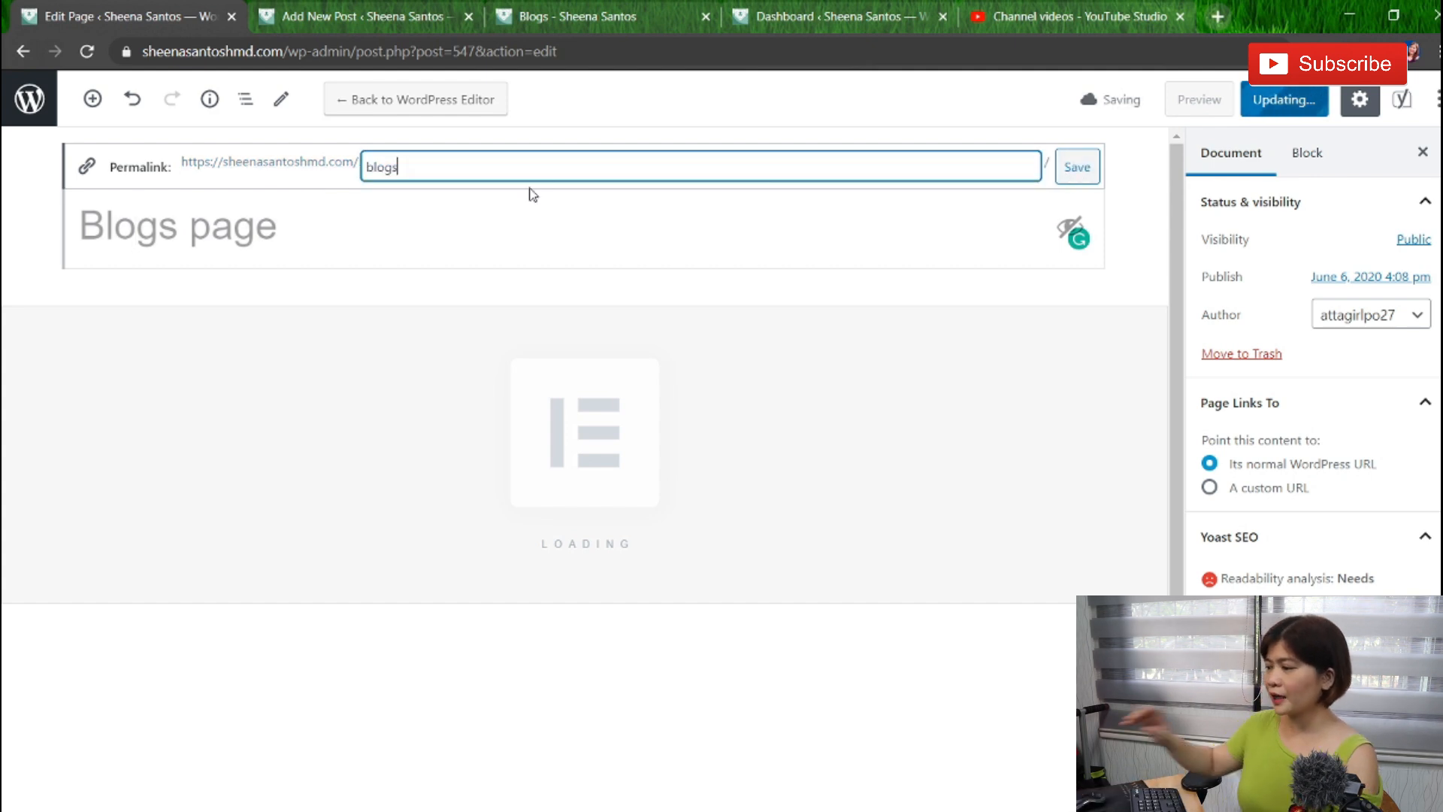
pyautogui.write('oa')
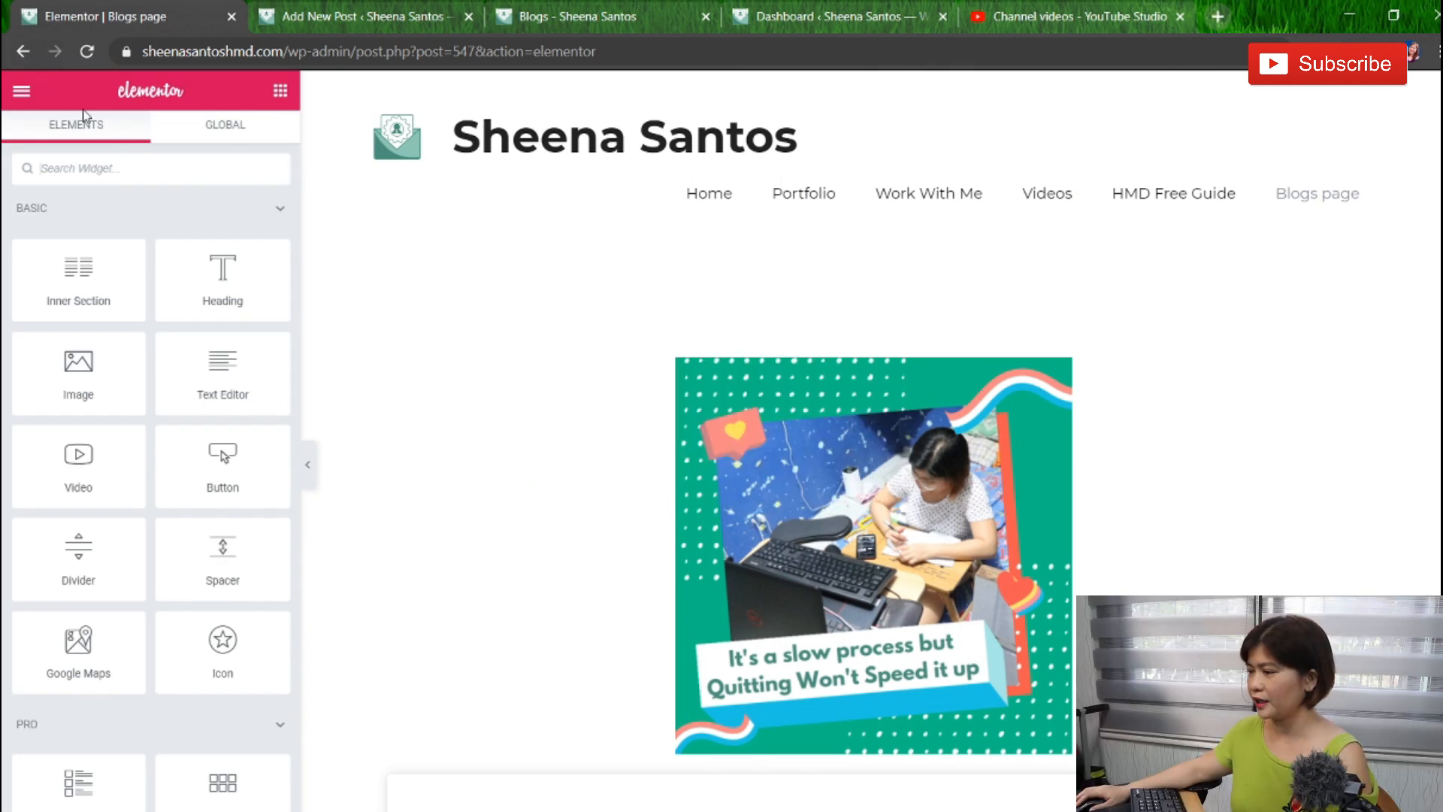
# Exit Elementor to the page's WordPress editor and change the permalink slug to "blogspage".
pyautogui.scroll(-4, 872, 451)
pyautogui.click(22, 92)
pyautogui.click(98, 643)
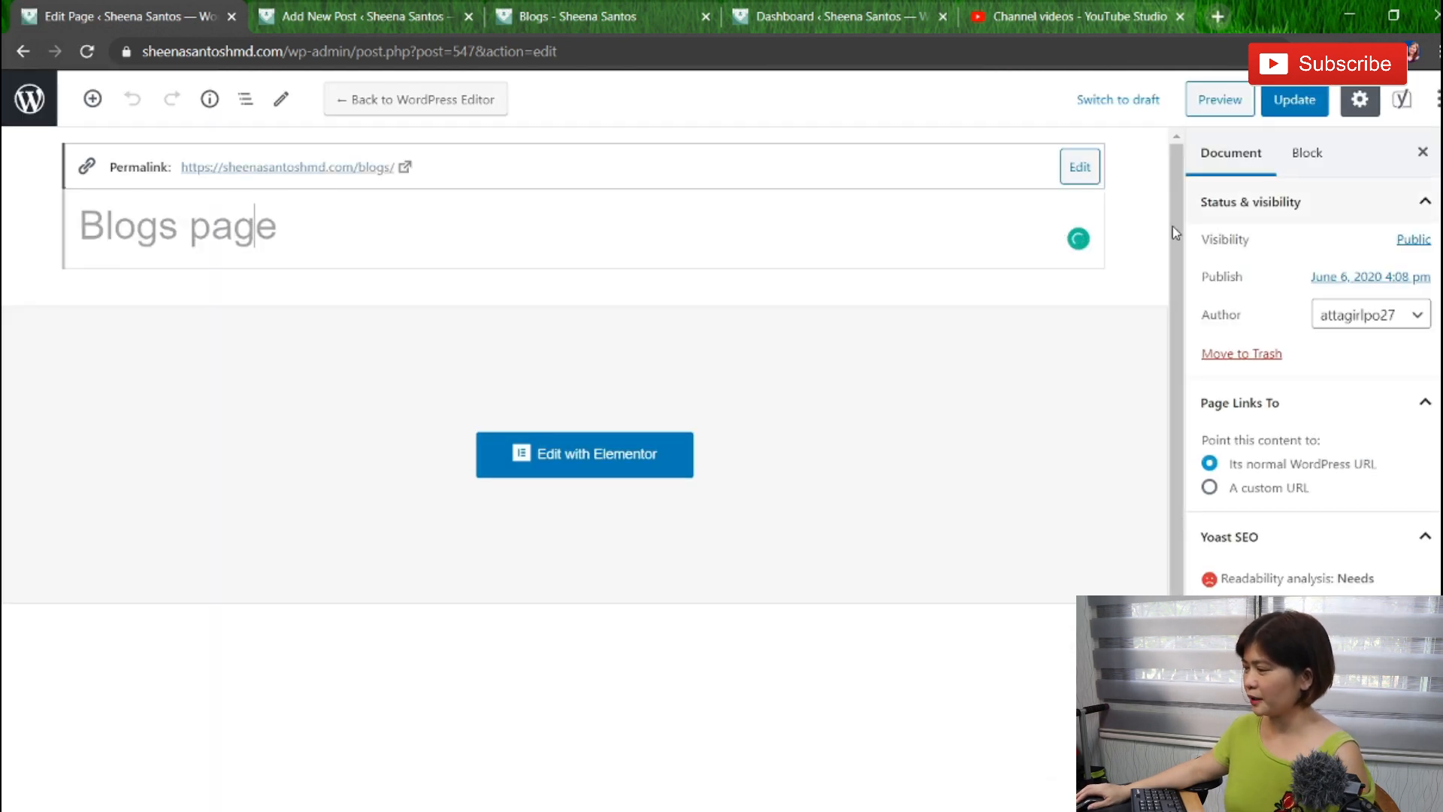
pyautogui.click(1075, 170)
pyautogui.write('page')
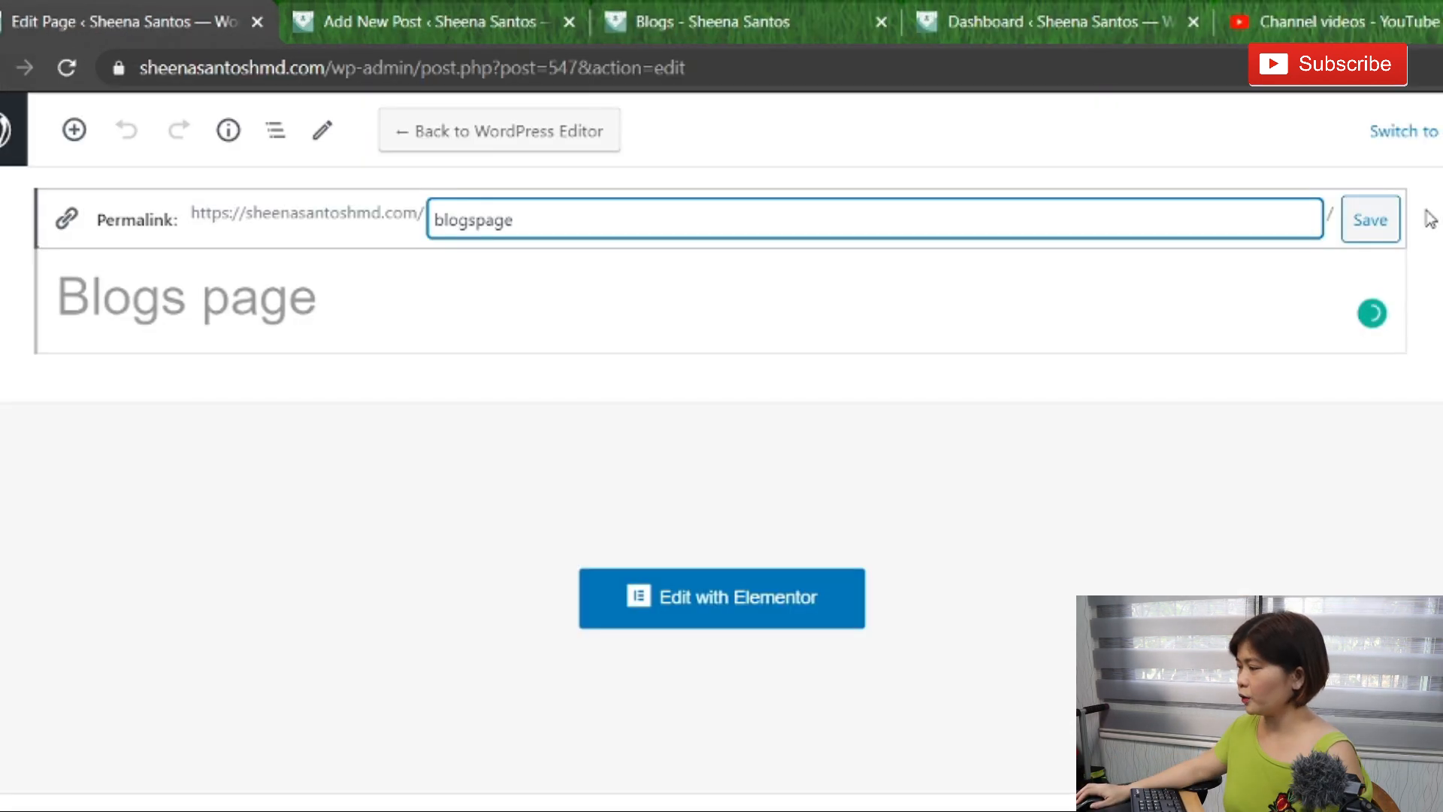
pyautogui.click(1080, 170)
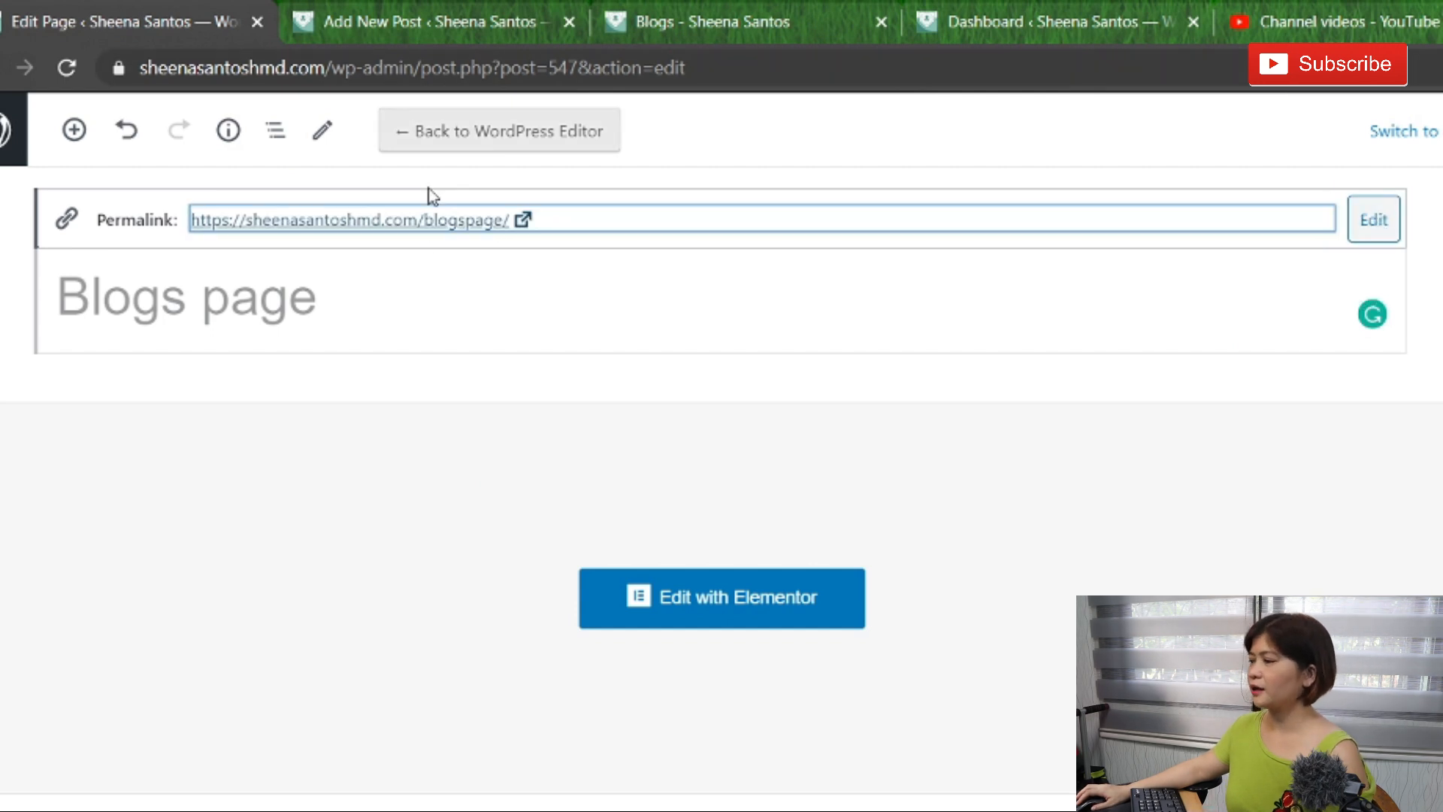
# Try the new permalink, update the page to publish it and reload the live page at /blogspage/.
pyautogui.click(524, 220)
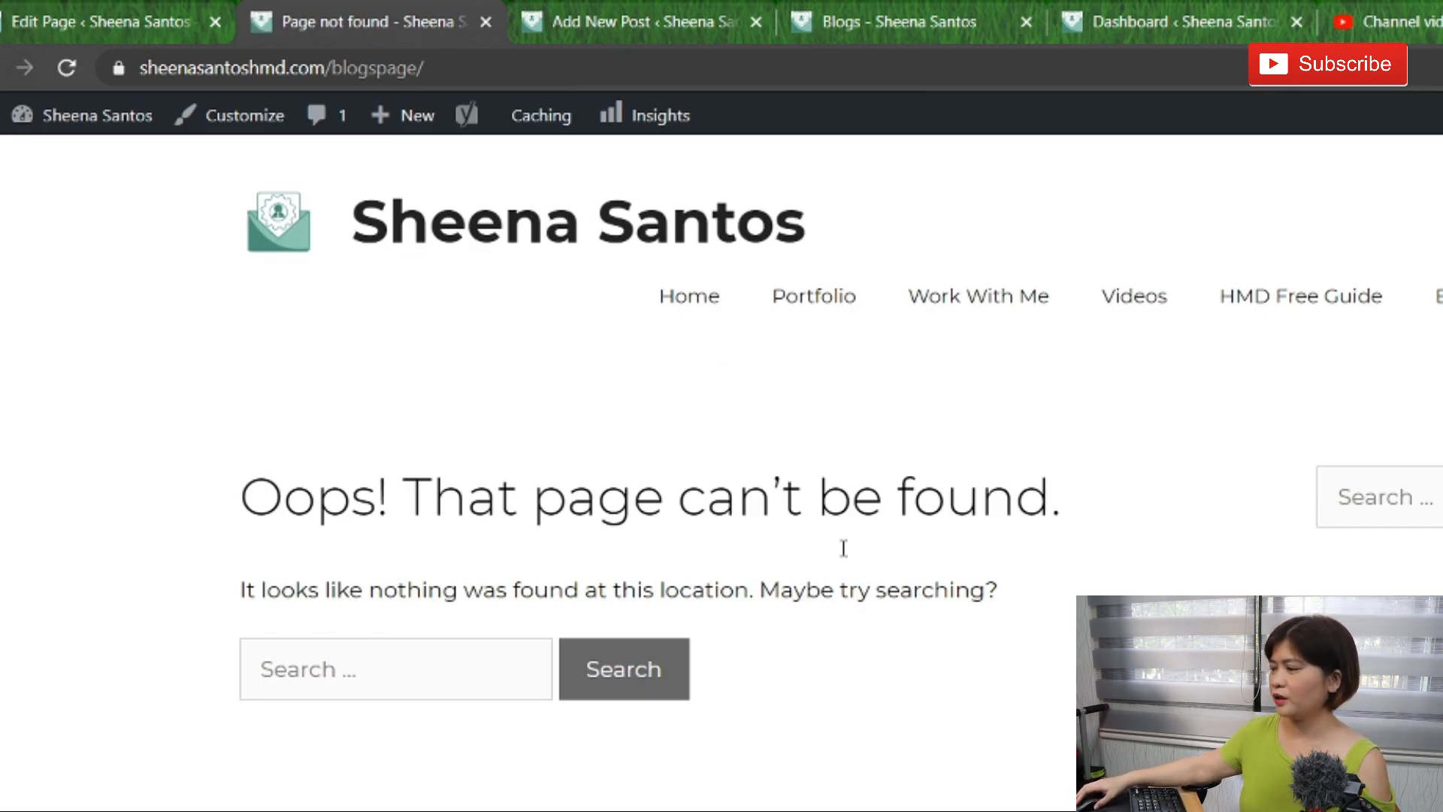
pyautogui.click(100, 22)
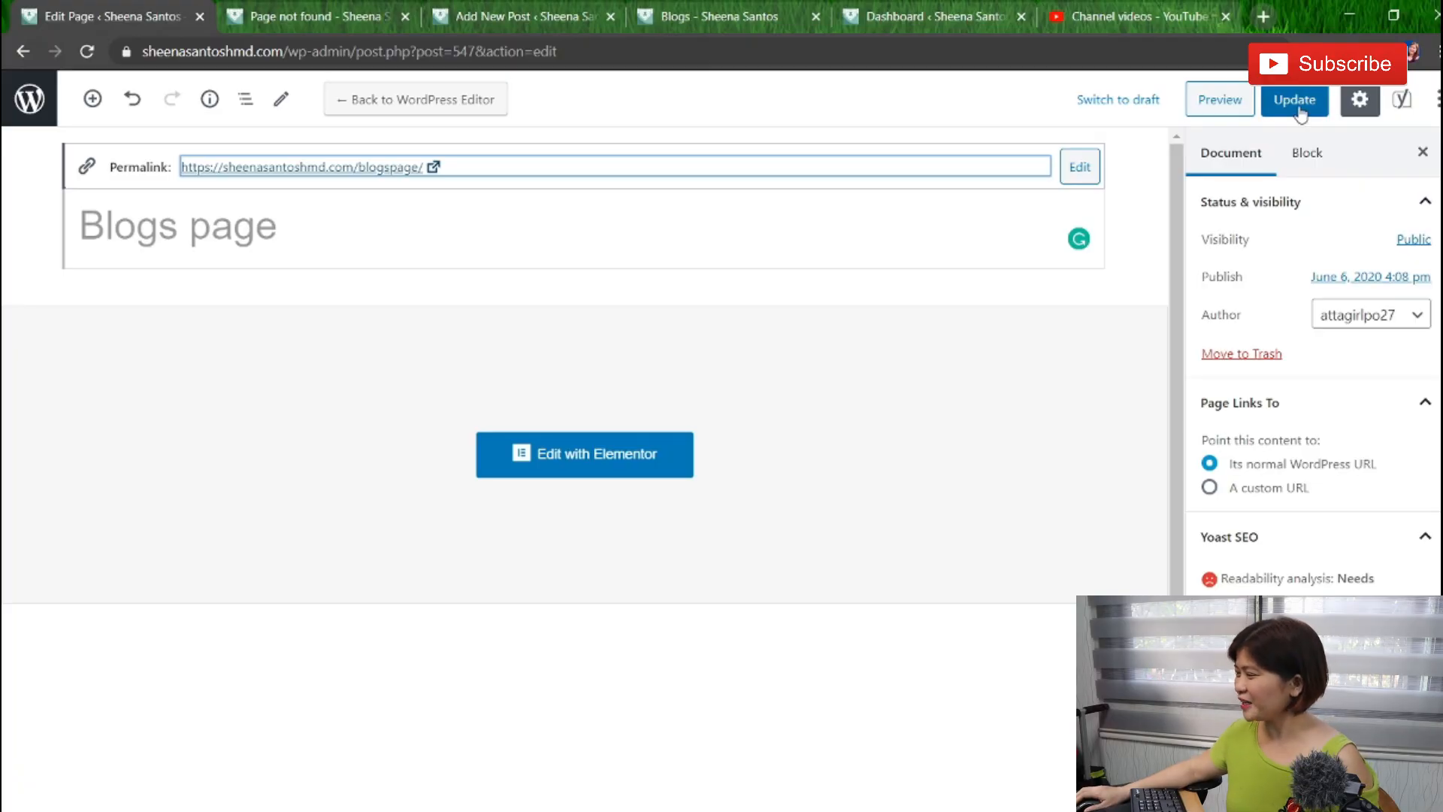
pyautogui.click(1301, 111)
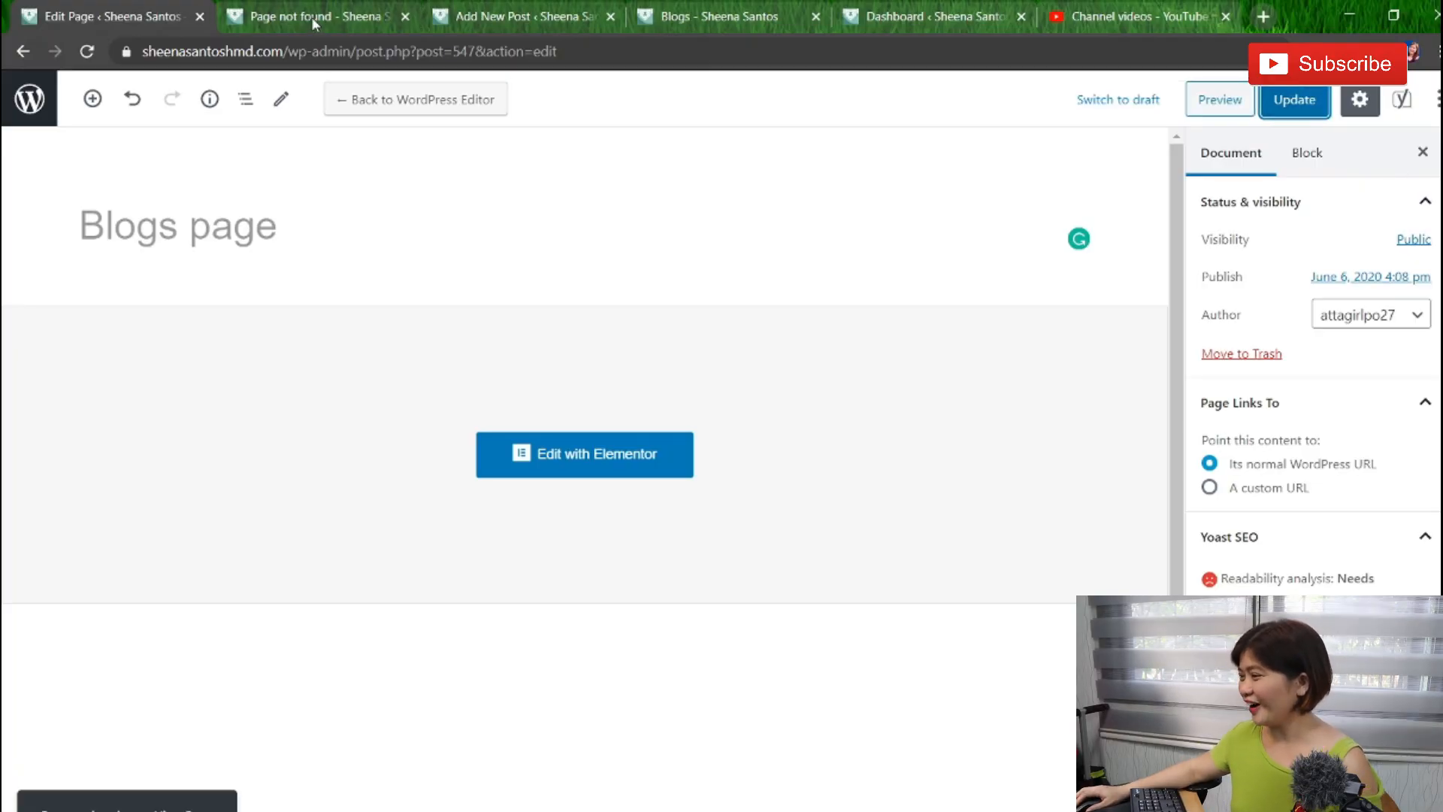
pyautogui.click(312, 16)
pyautogui.click(308, 49)
pyautogui.press('Return')
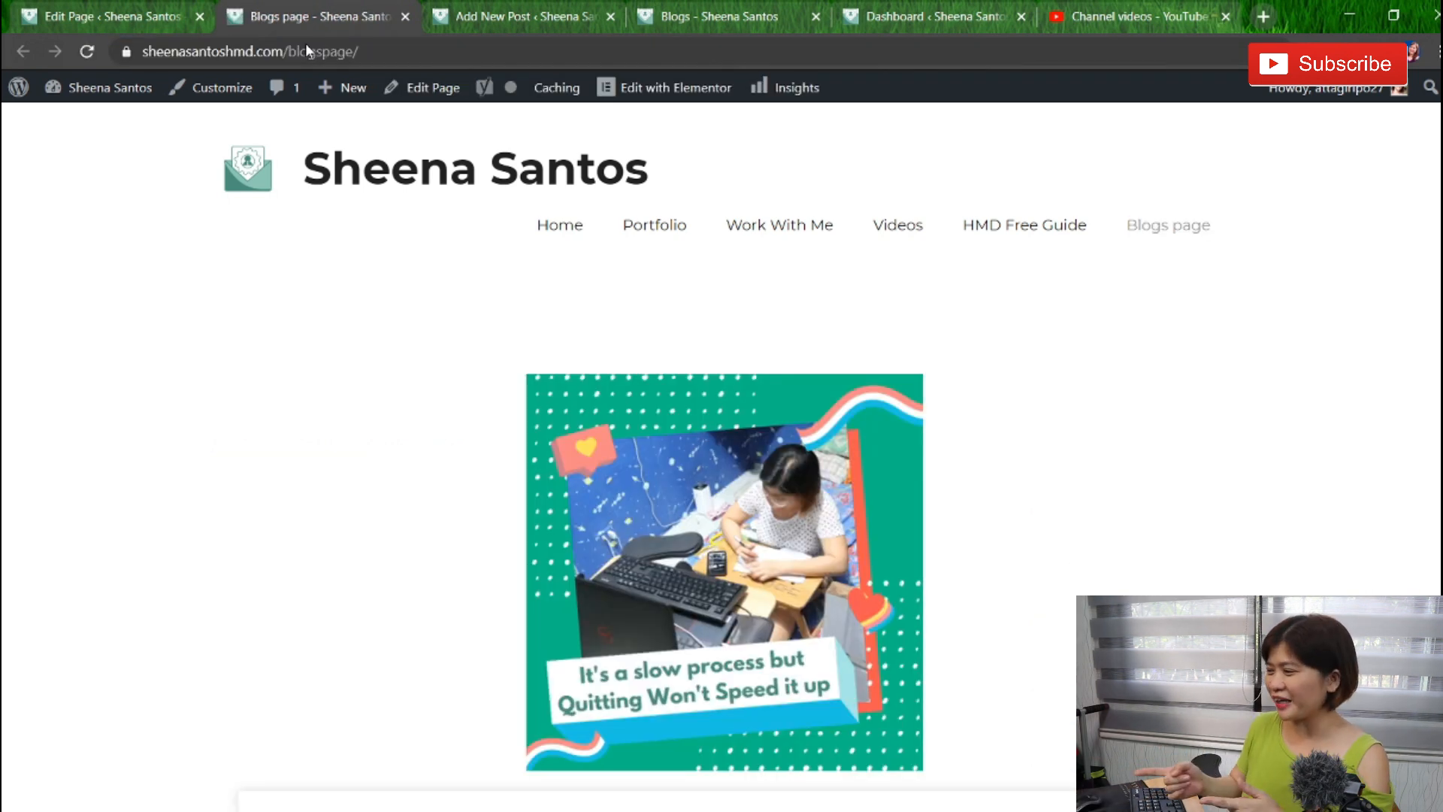
# Return to the page editor and open the Blogs page's permalink slug for editing.
pyautogui.click(148, 16)
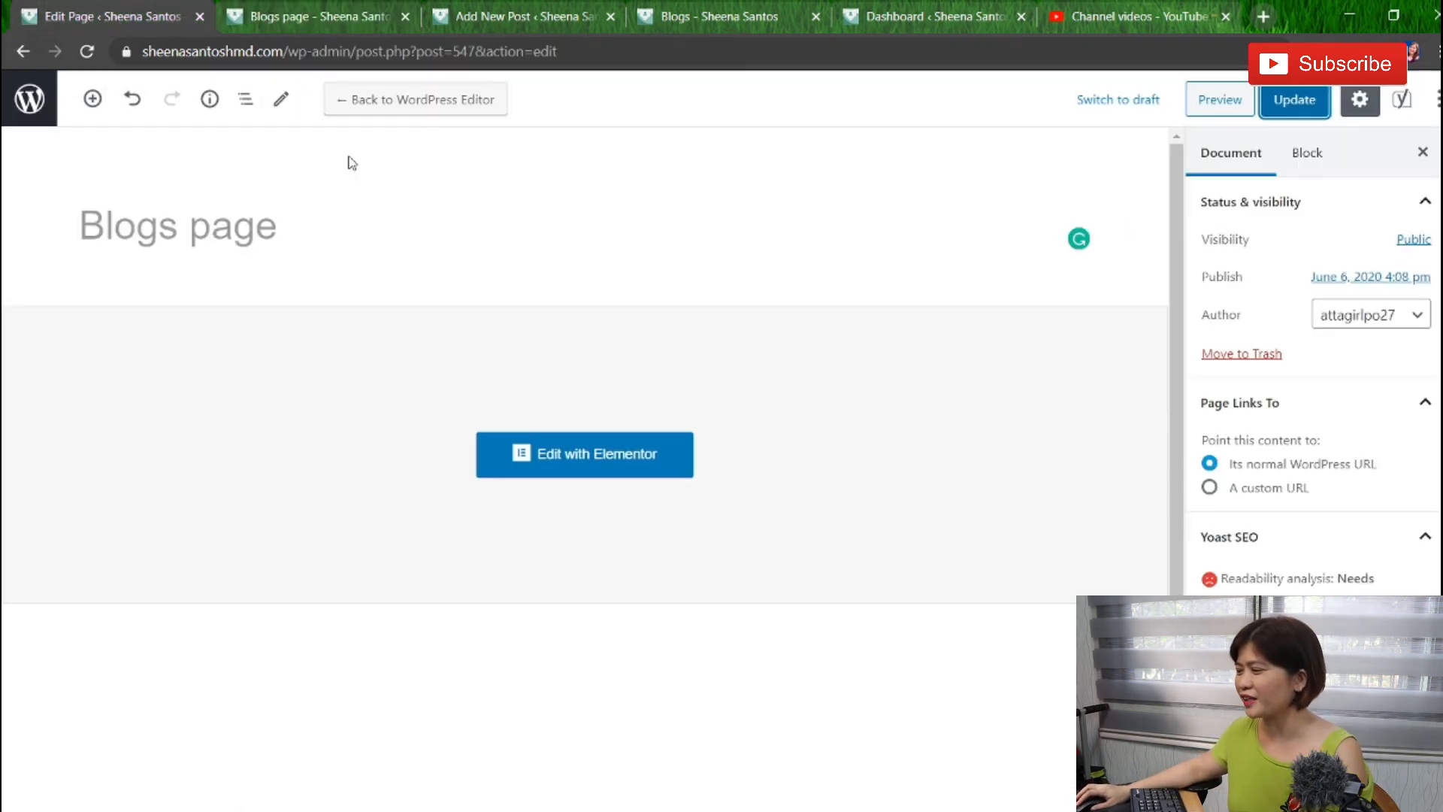
pyautogui.click(272, 242)
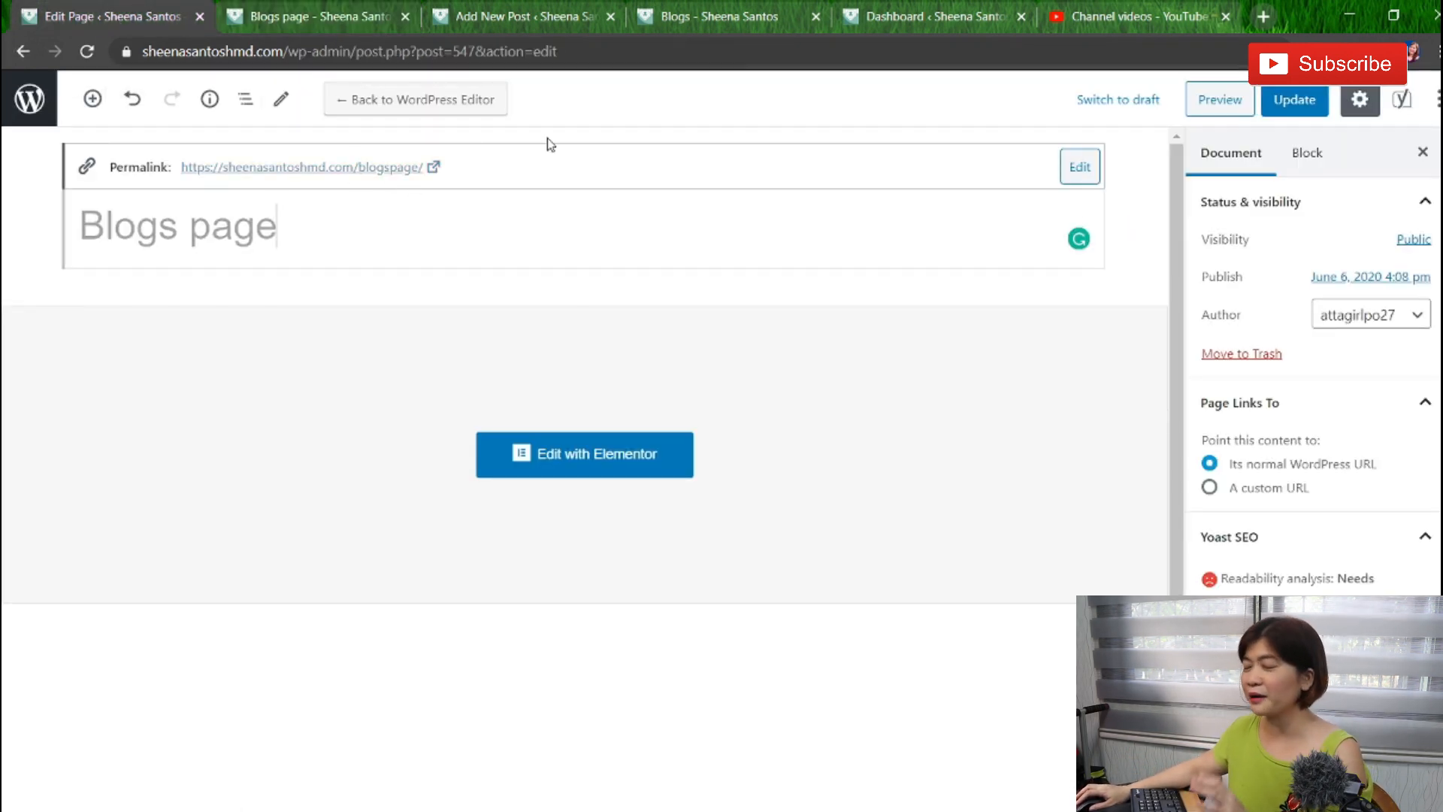
pyautogui.click(1077, 166)
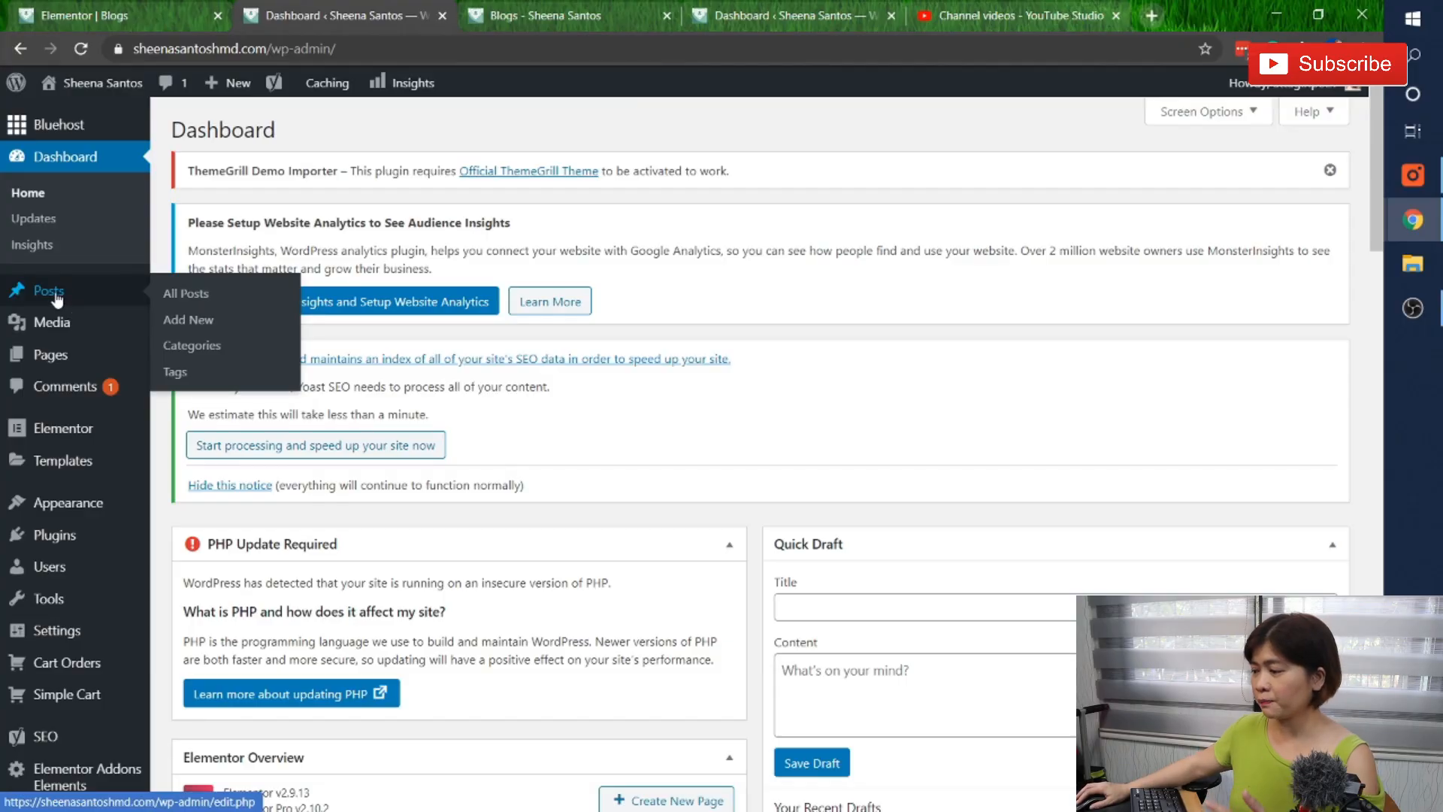
# Look over the list of all posts from the dashboard and start a new post.
pyautogui.click(56, 299)
pyautogui.scroll(-3, 606, 473)
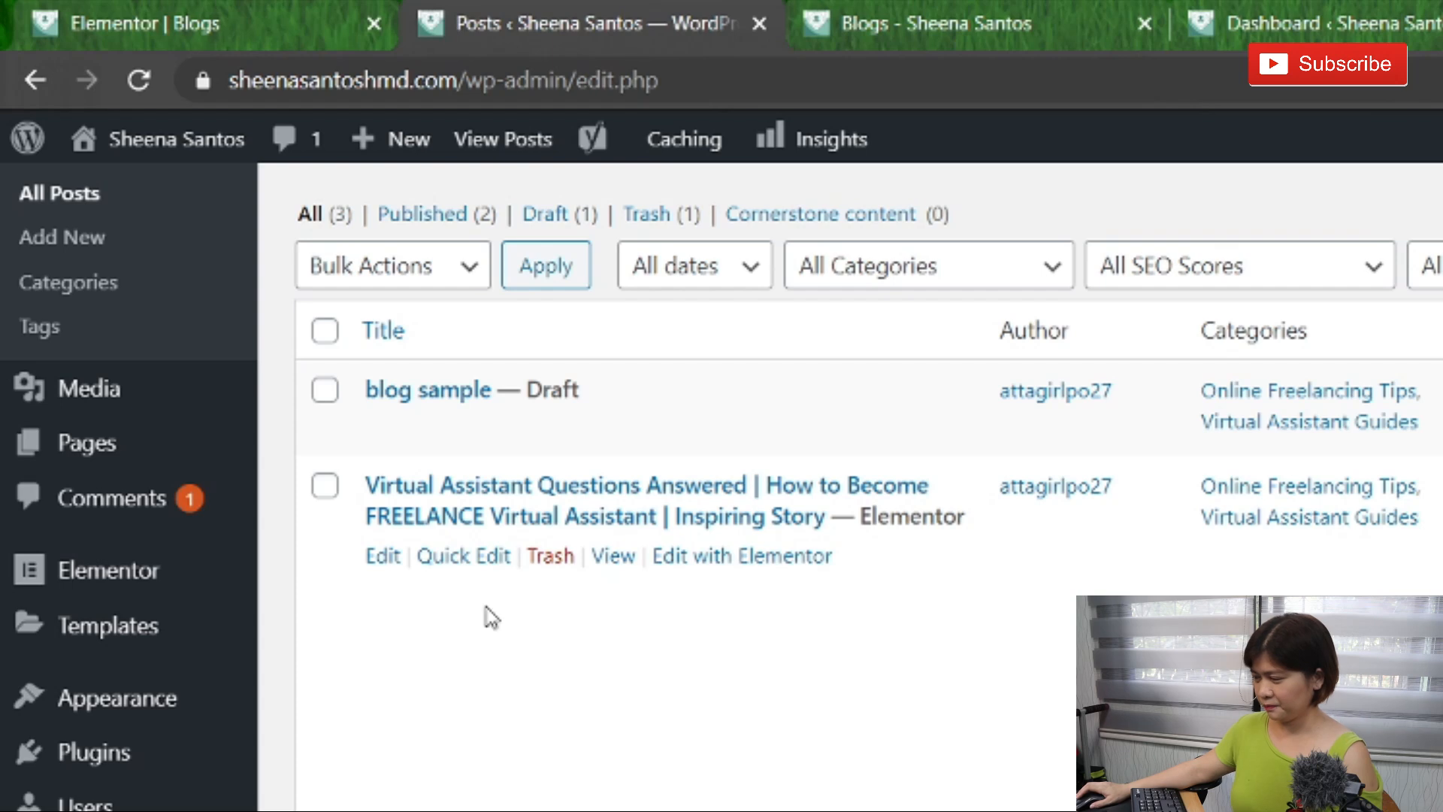
pyautogui.scroll(5, 86, 412)
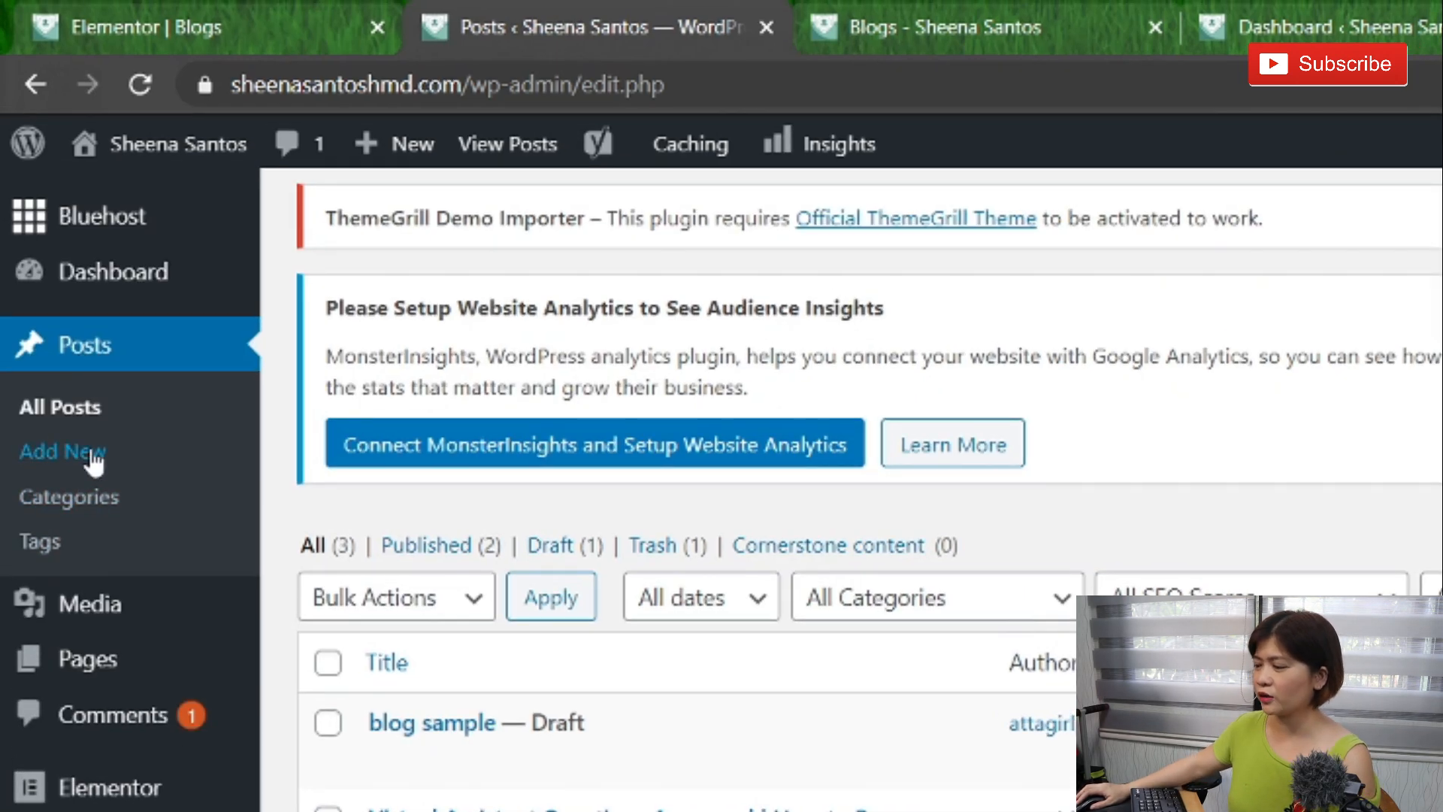
pyautogui.click(94, 455)
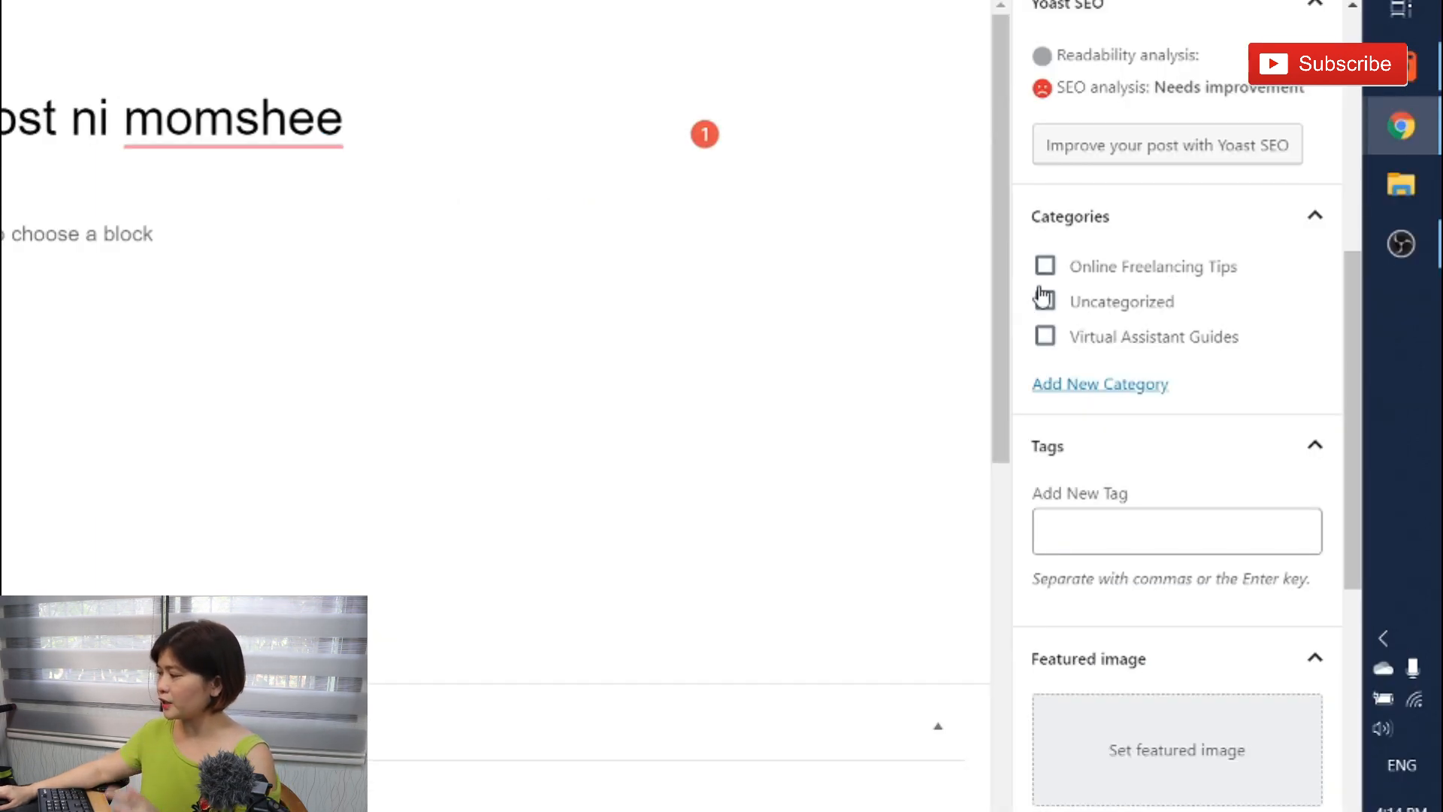
# Assign the post to Online Freelancing Tips and Virtual Assistant Guides, and add a "sample category" with Virtual Assistant Guides as its parent.
pyautogui.click(1047, 338)
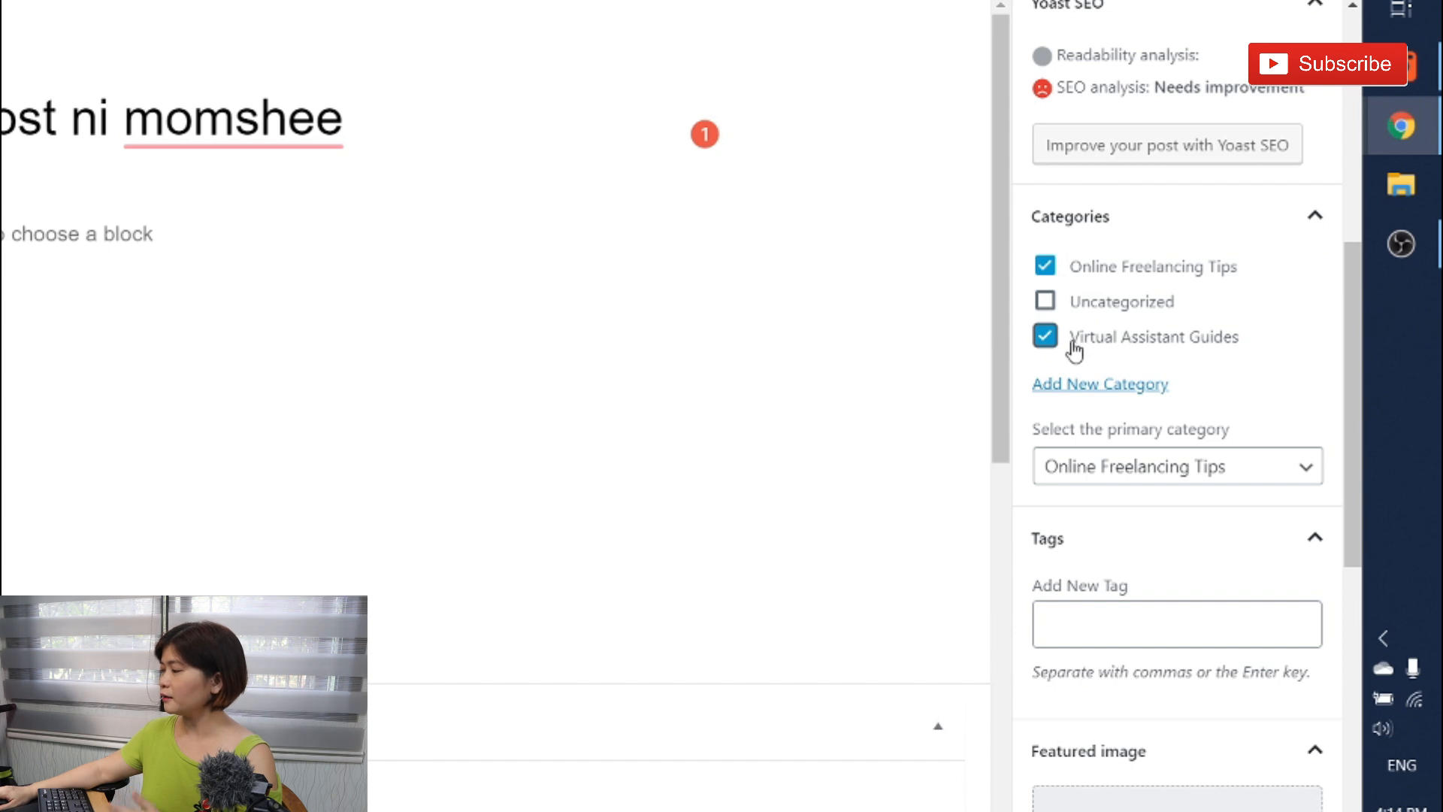
pyautogui.click(1079, 391)
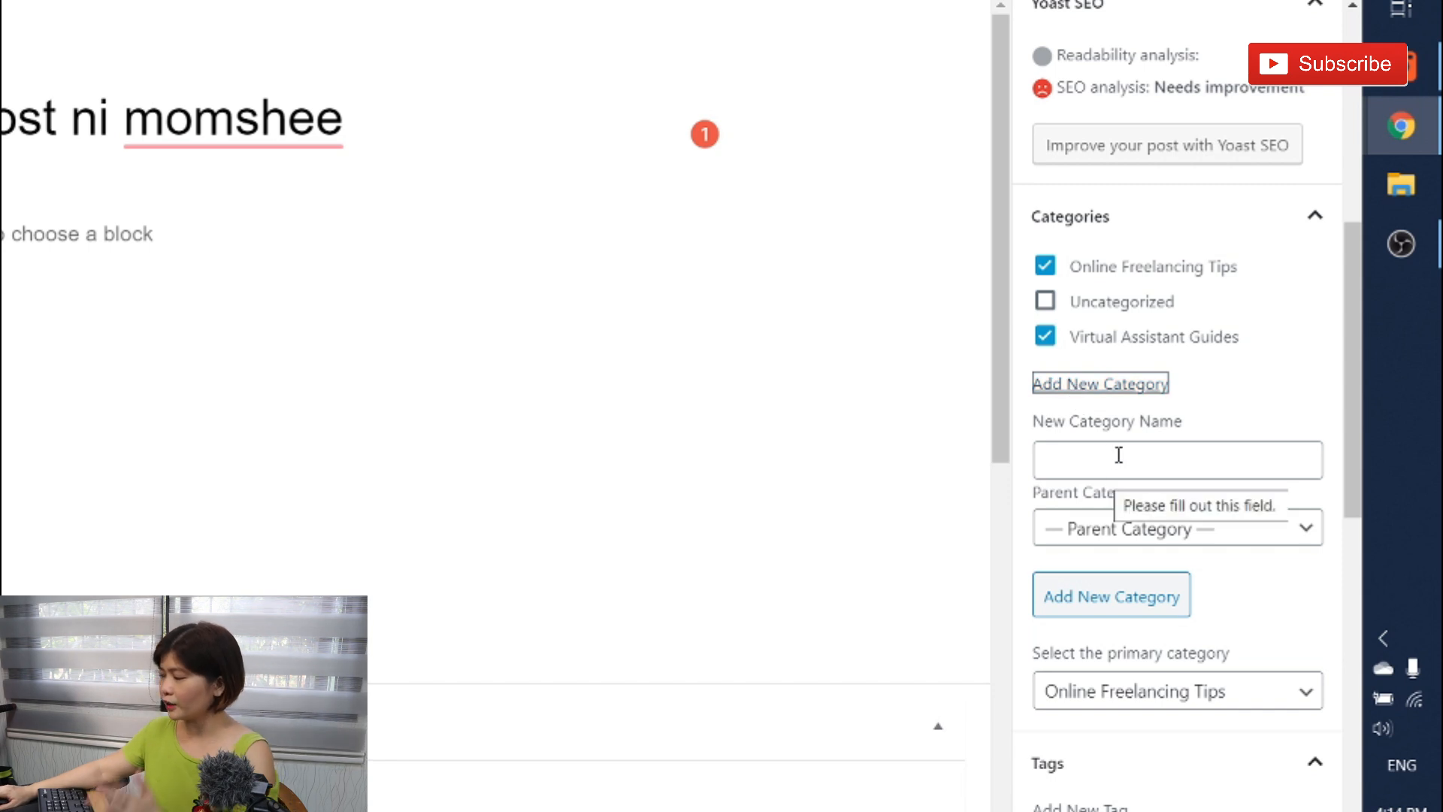
pyautogui.click(1208, 550)
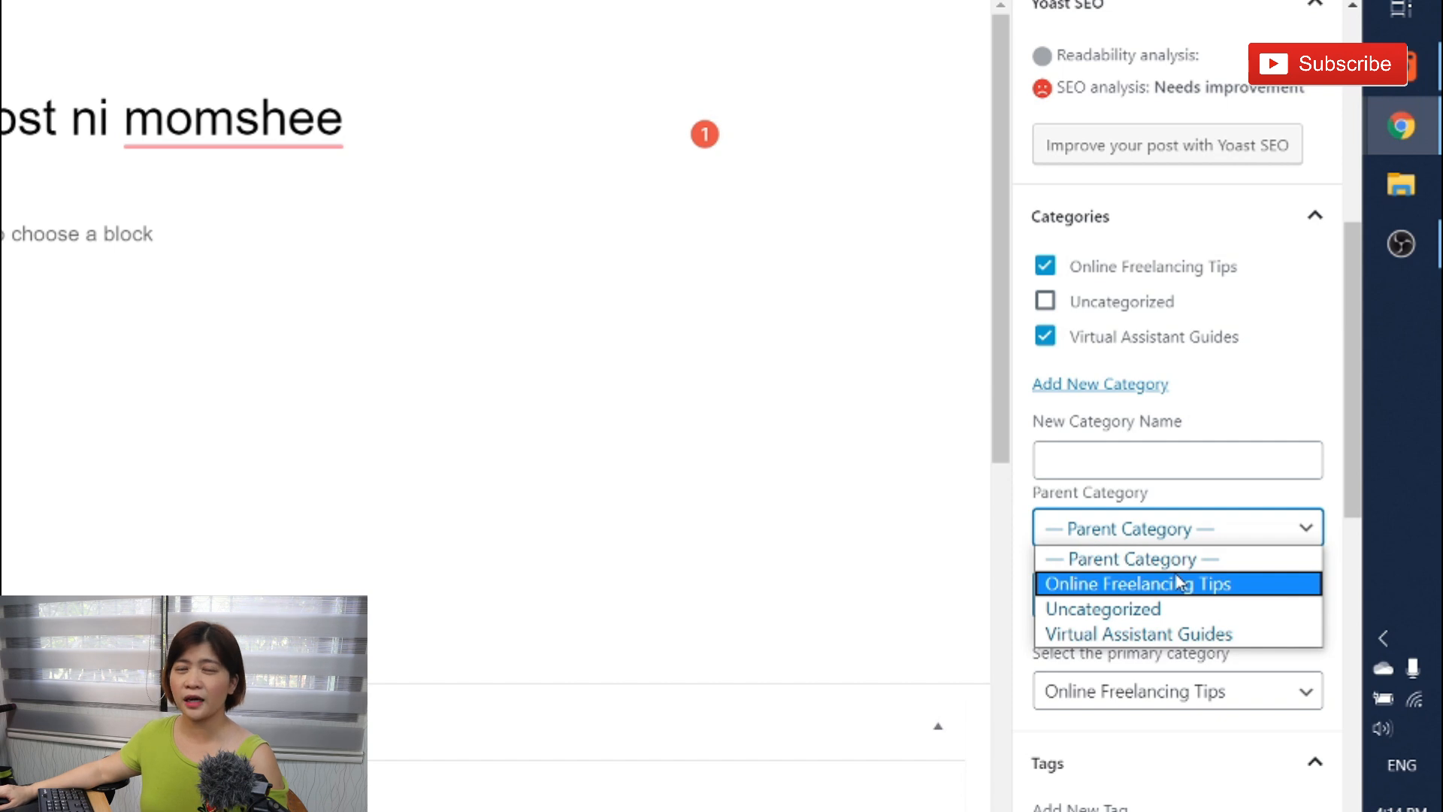
pyautogui.click(1099, 460)
pyautogui.click(1099, 459)
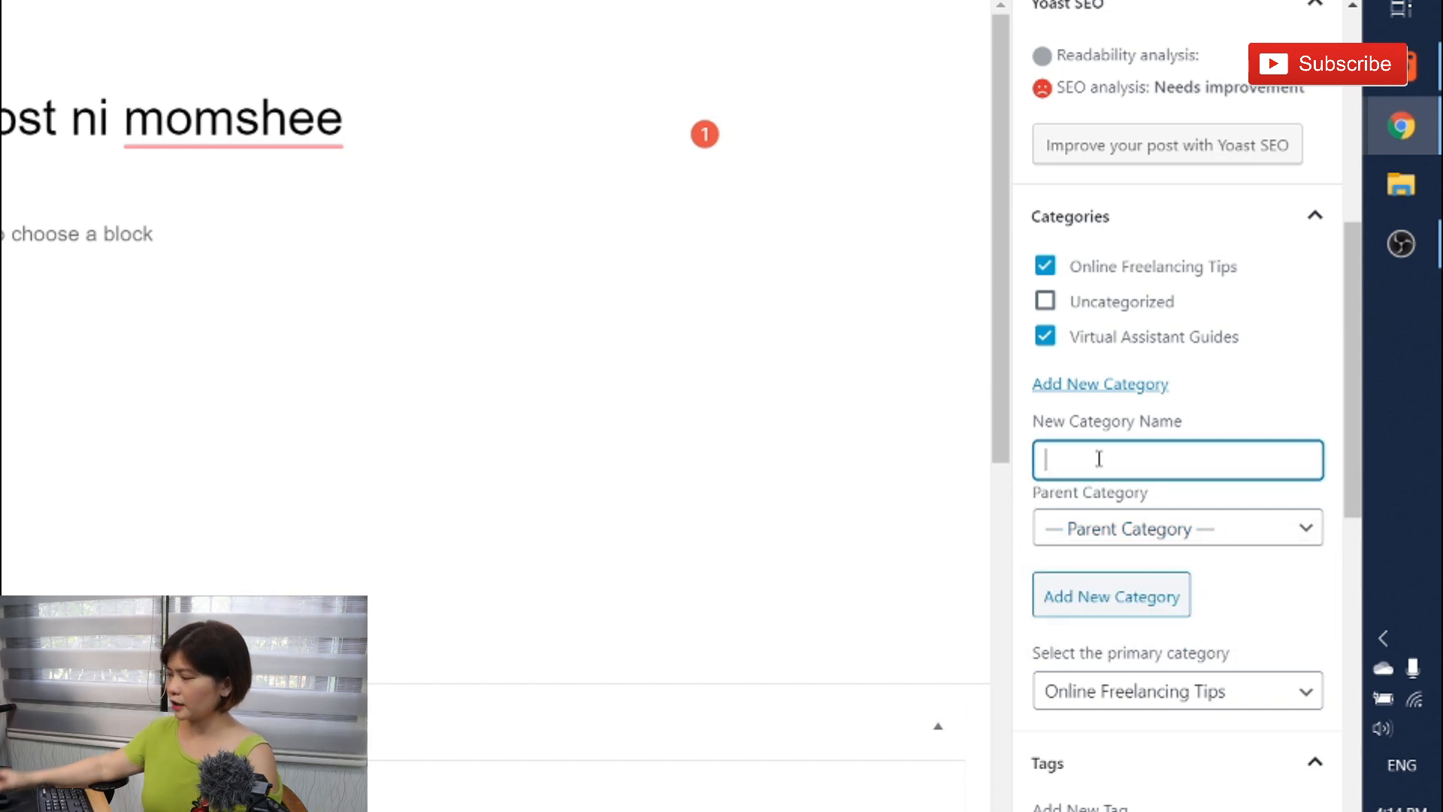
pyautogui.write('sampel')
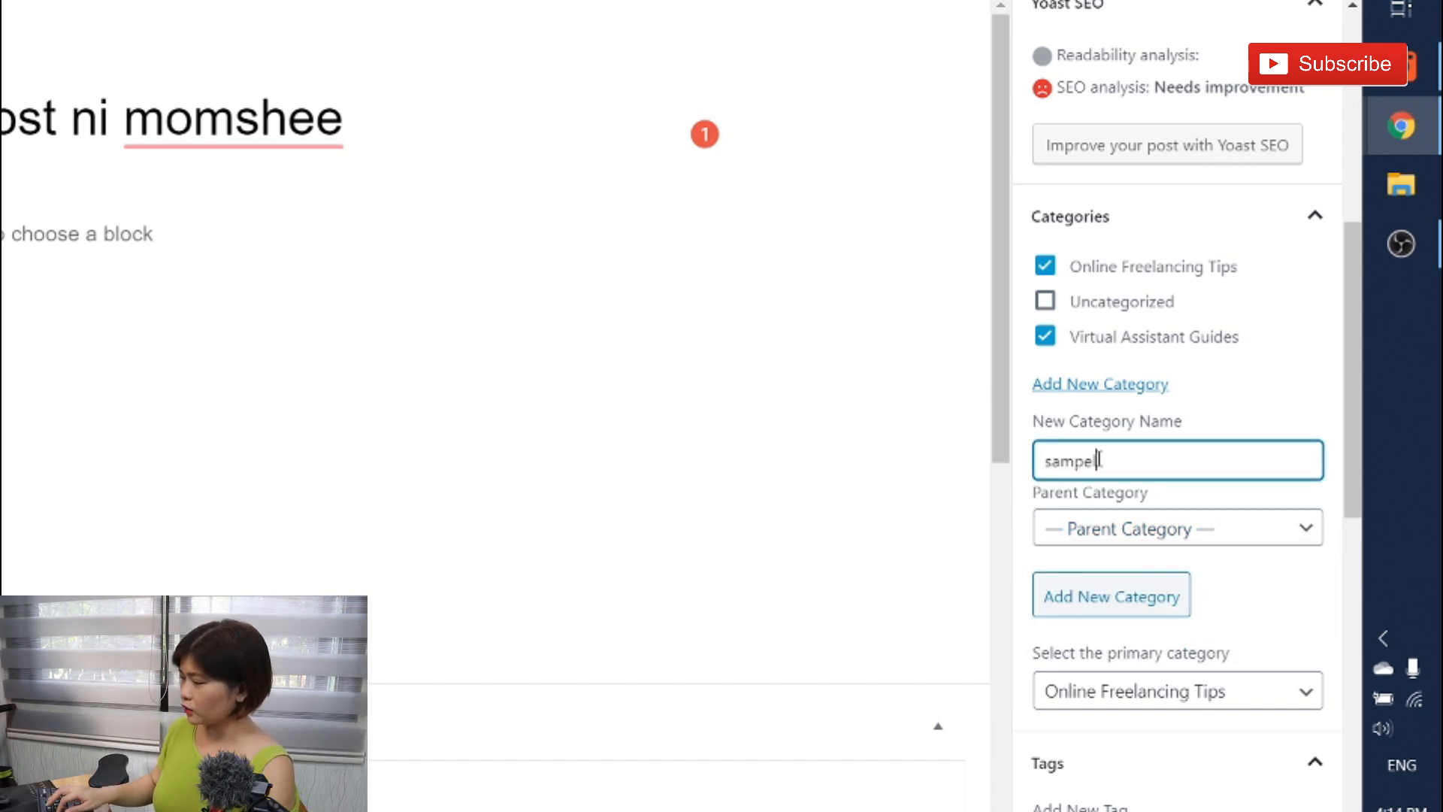
pyautogui.press('BackSpace')
pyautogui.press('BackSpace')
pyautogui.write('le category')
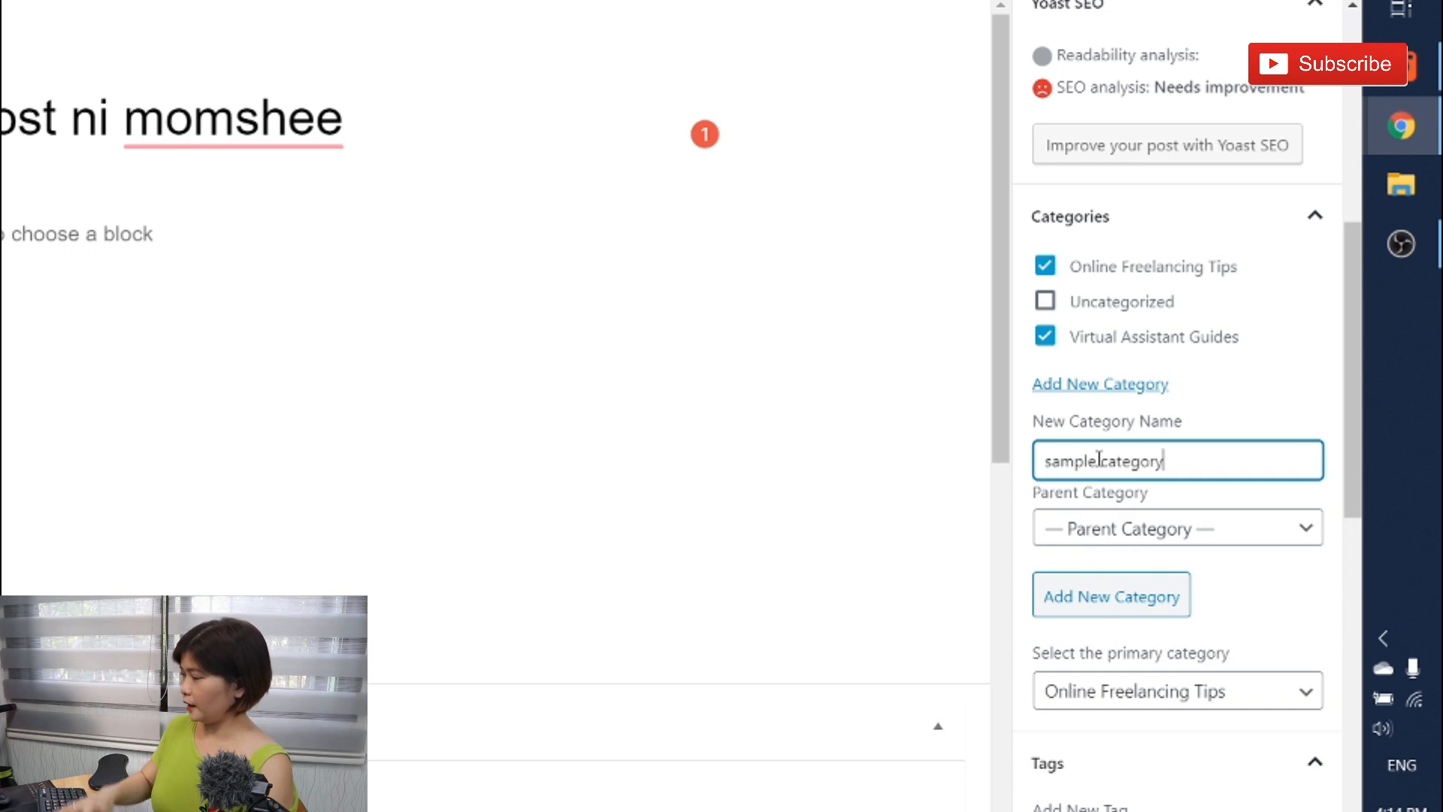
pyautogui.click(1103, 542)
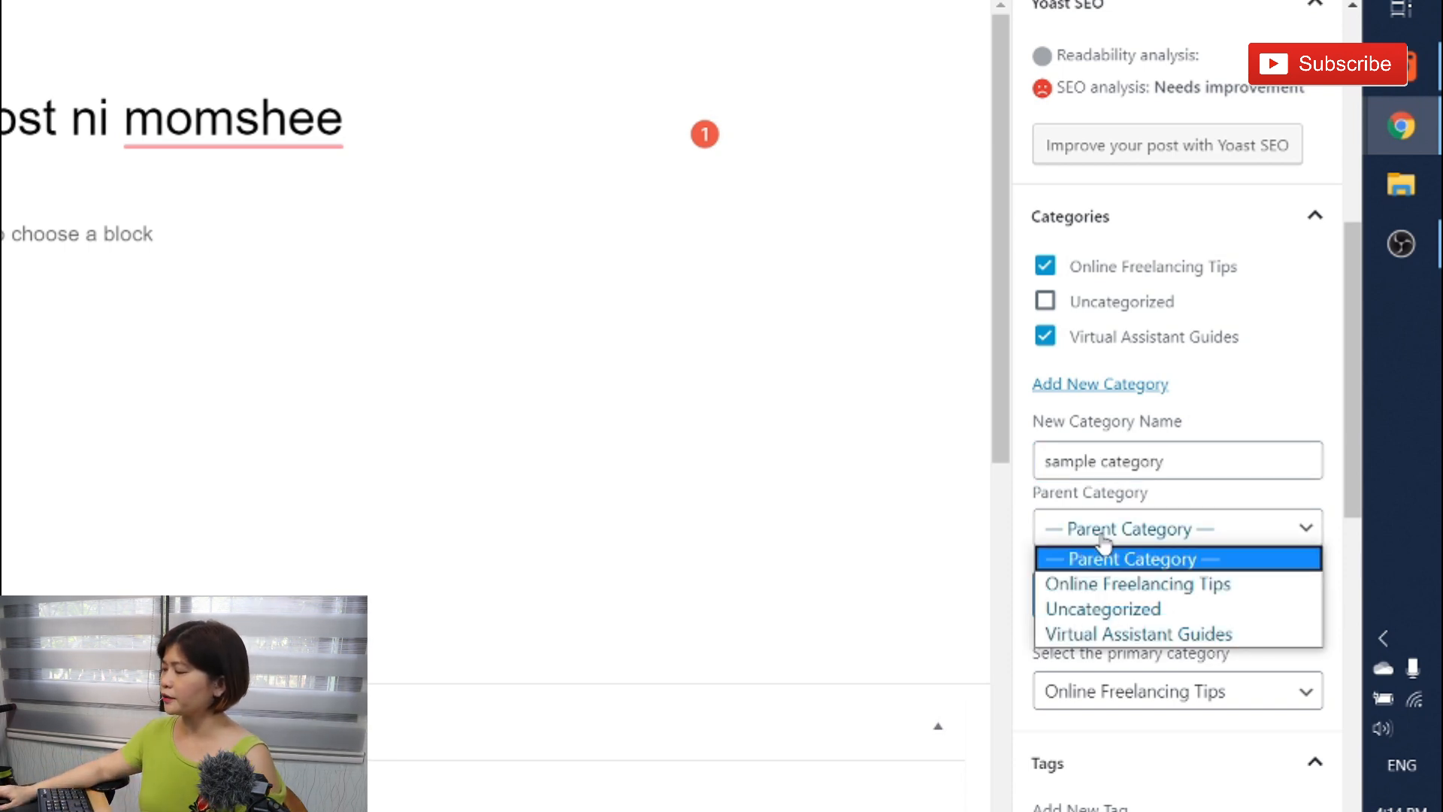
pyautogui.click(1063, 635)
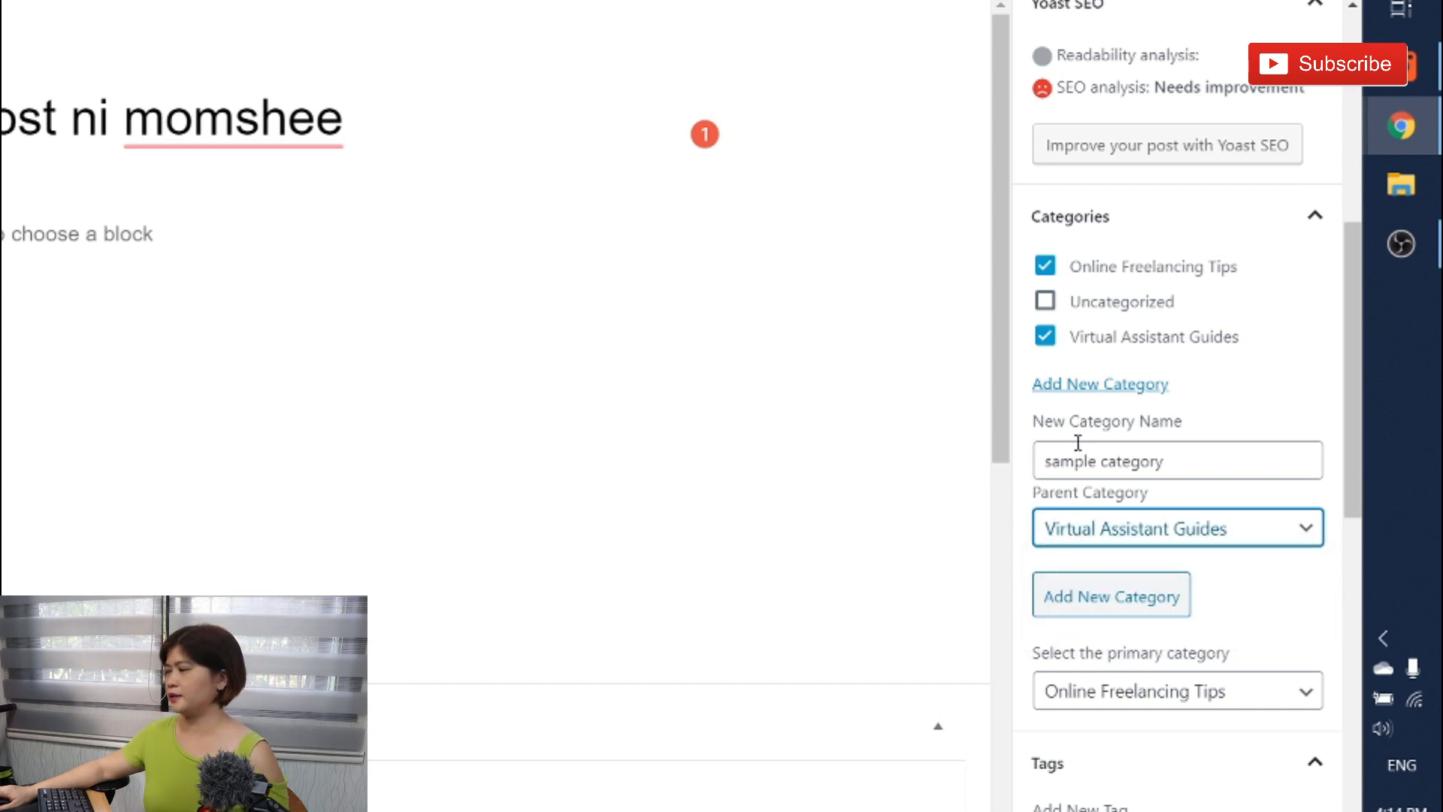
pyautogui.click(1123, 606)
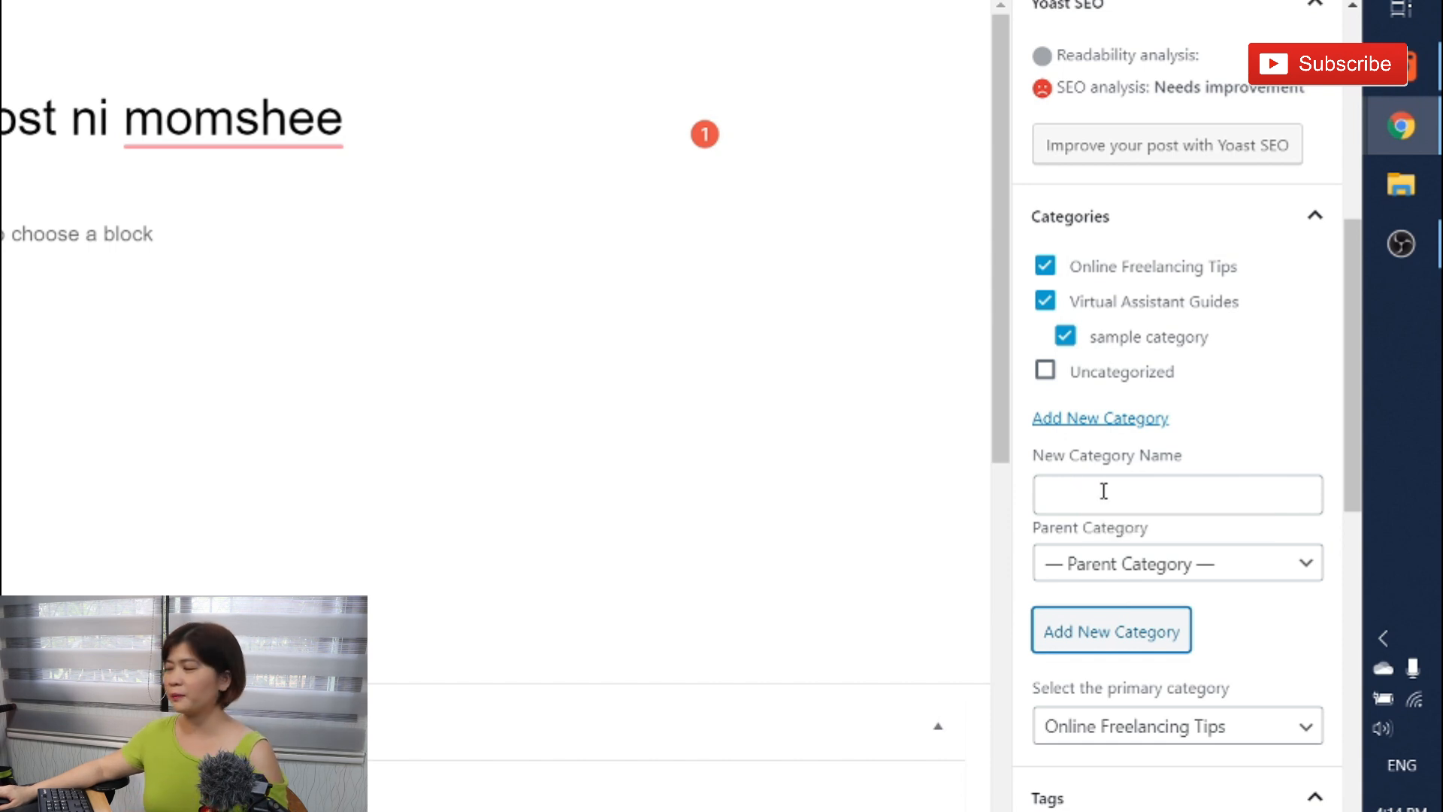
# Clear the sample category from the post and look over its tags, featured image, discussion and layout settings.
pyautogui.click(1063, 336)
pyautogui.scroll(-6, 1124, 541)
pyautogui.click(1073, 377)
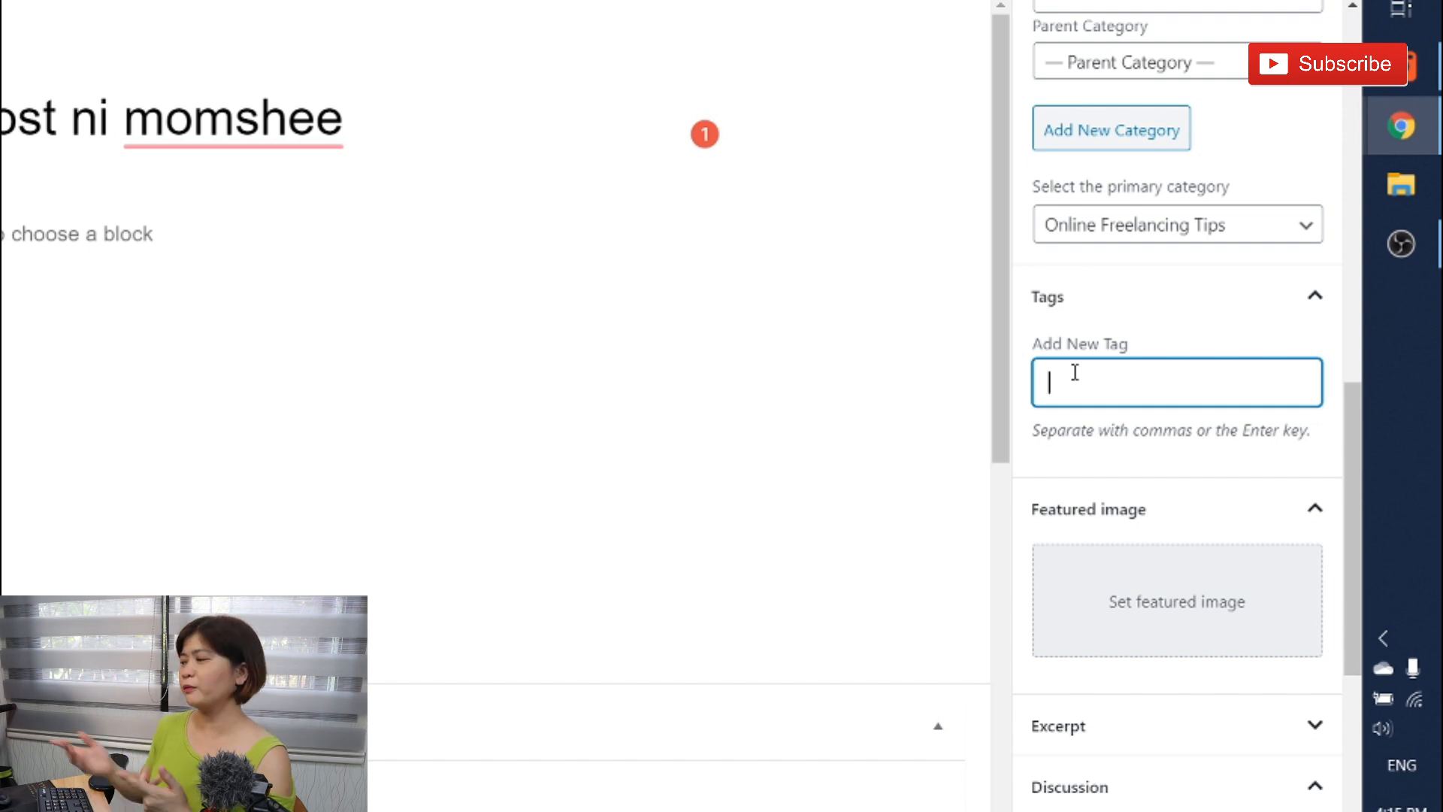
pyautogui.scroll(-3, 1145, 453)
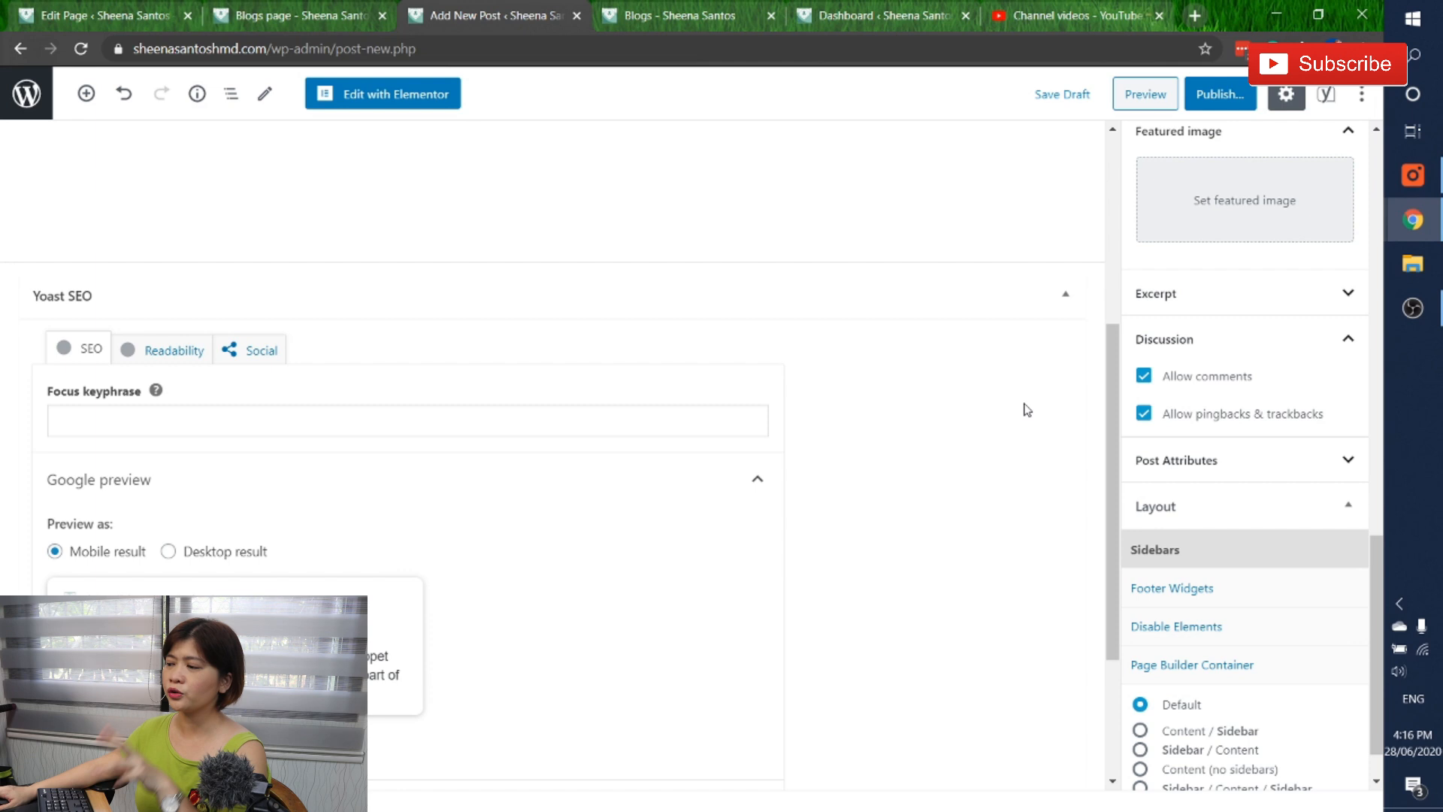
pyautogui.scroll(5, 978, 424)
pyautogui.scroll(-4, 1068, 481)
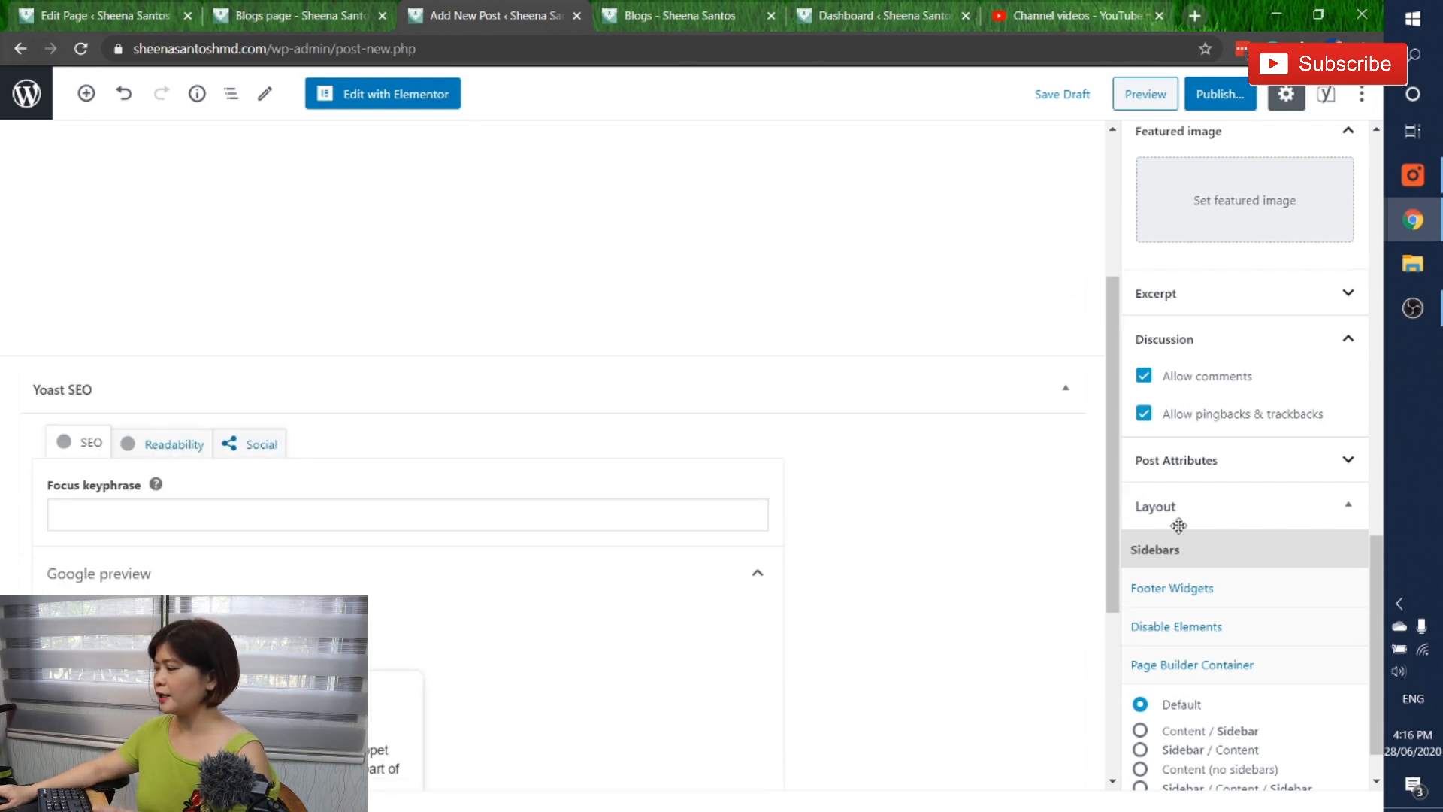
# Open the Virtual Assistant Questions Answered post from the Blogs preview, examine it down to the comment form and return to the new post.
pyautogui.click(784, 11)
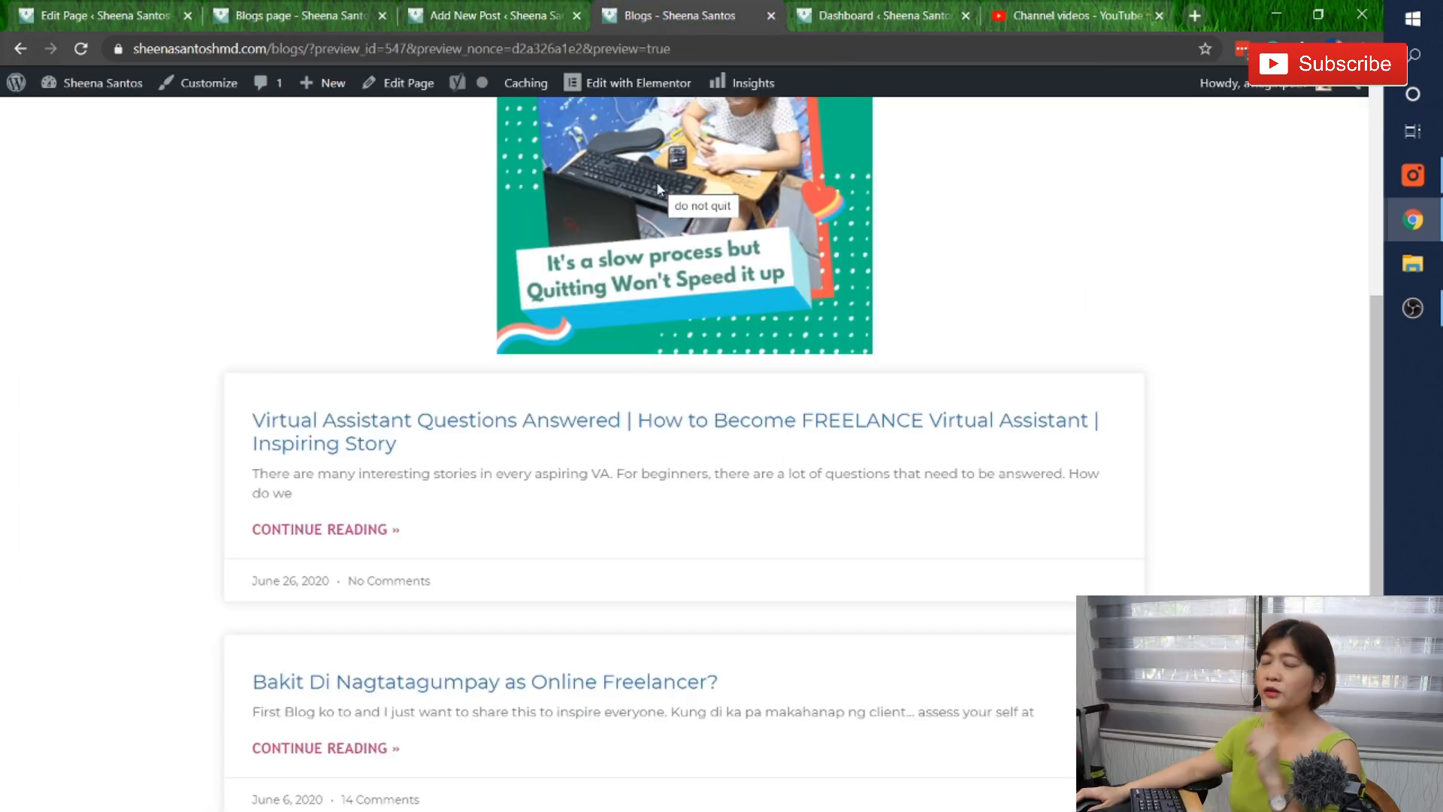
pyautogui.scroll(-1, 490, 334)
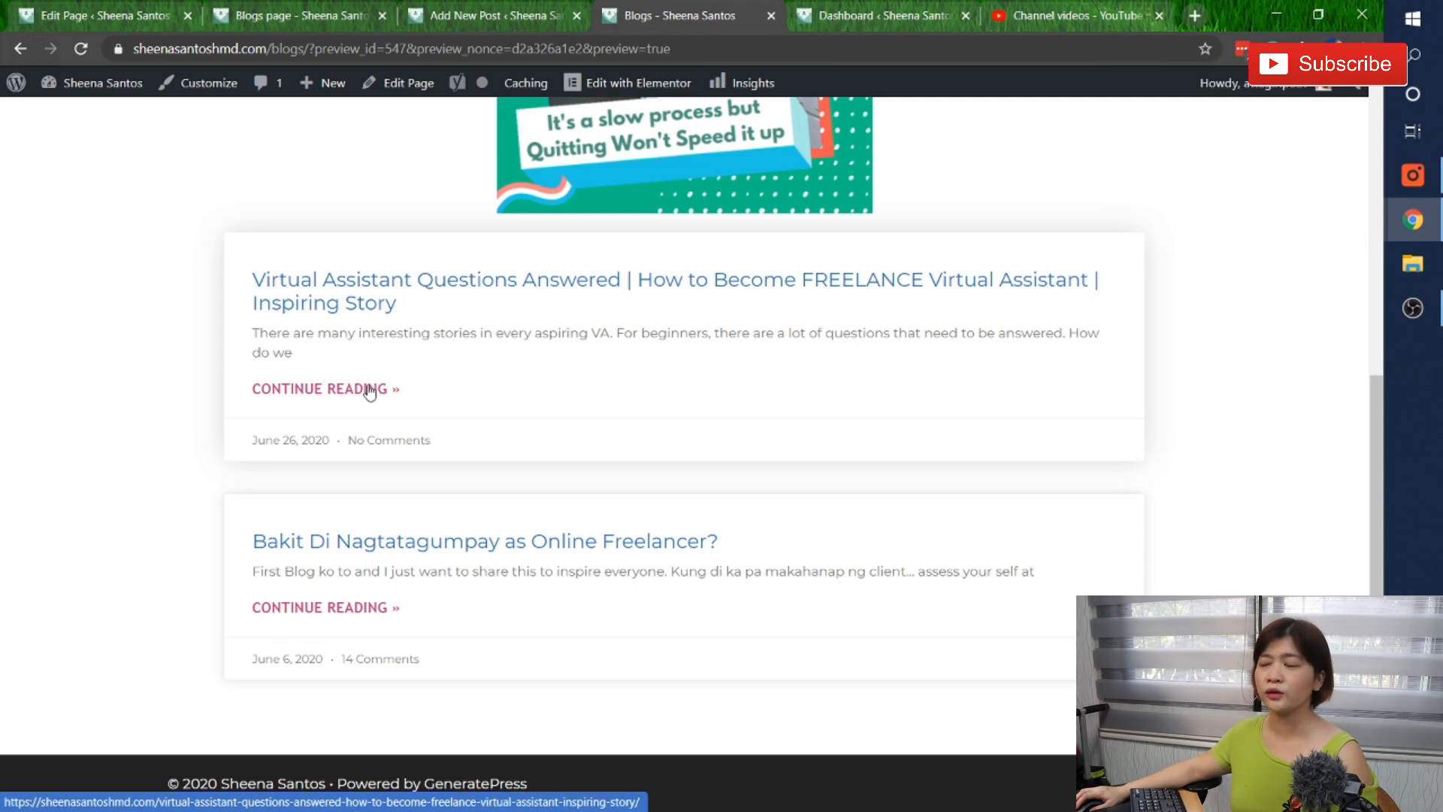
pyautogui.click(369, 390)
pyautogui.scroll(-2, 649, 546)
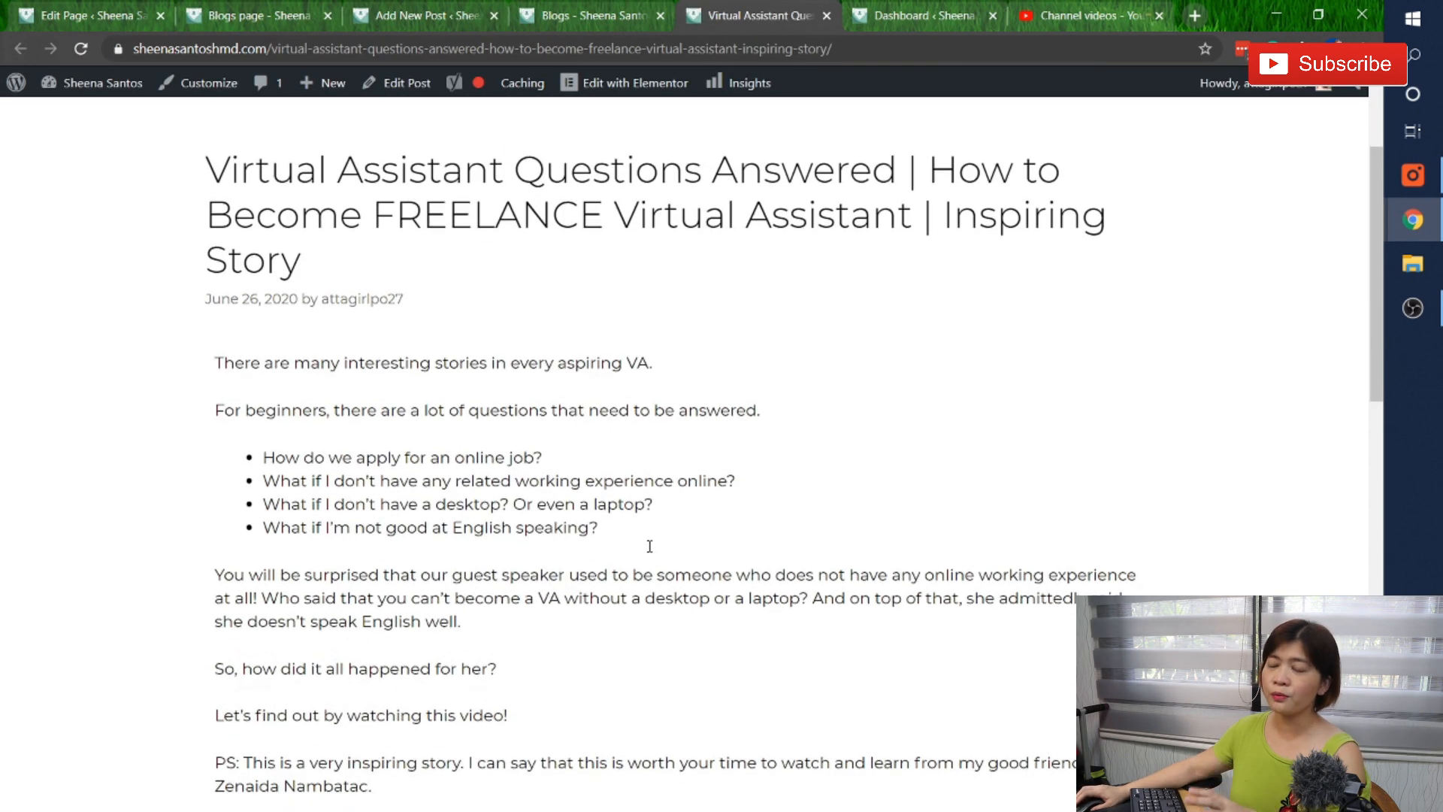
pyautogui.scroll(-9, 623, 518)
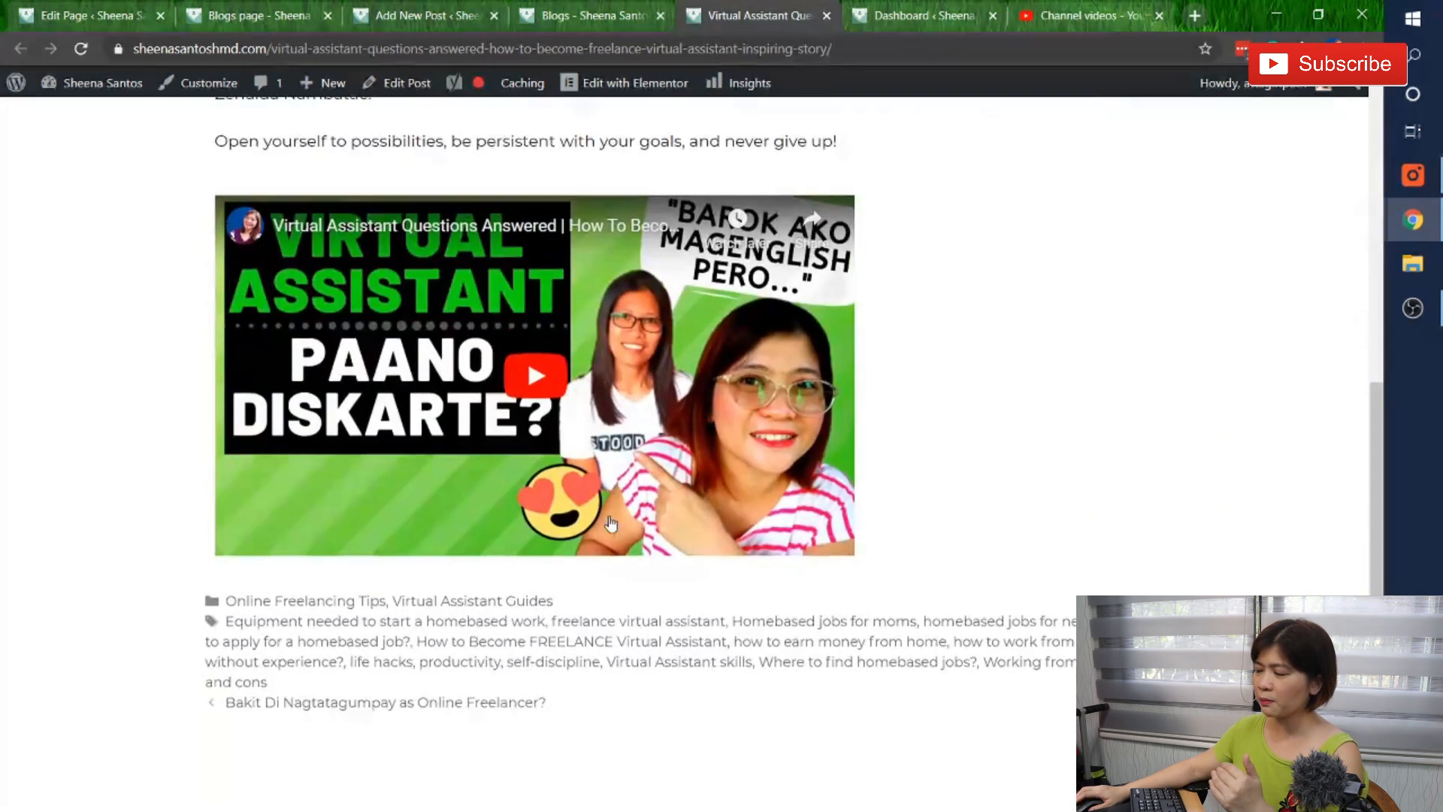
pyautogui.scroll(-5, 610, 524)
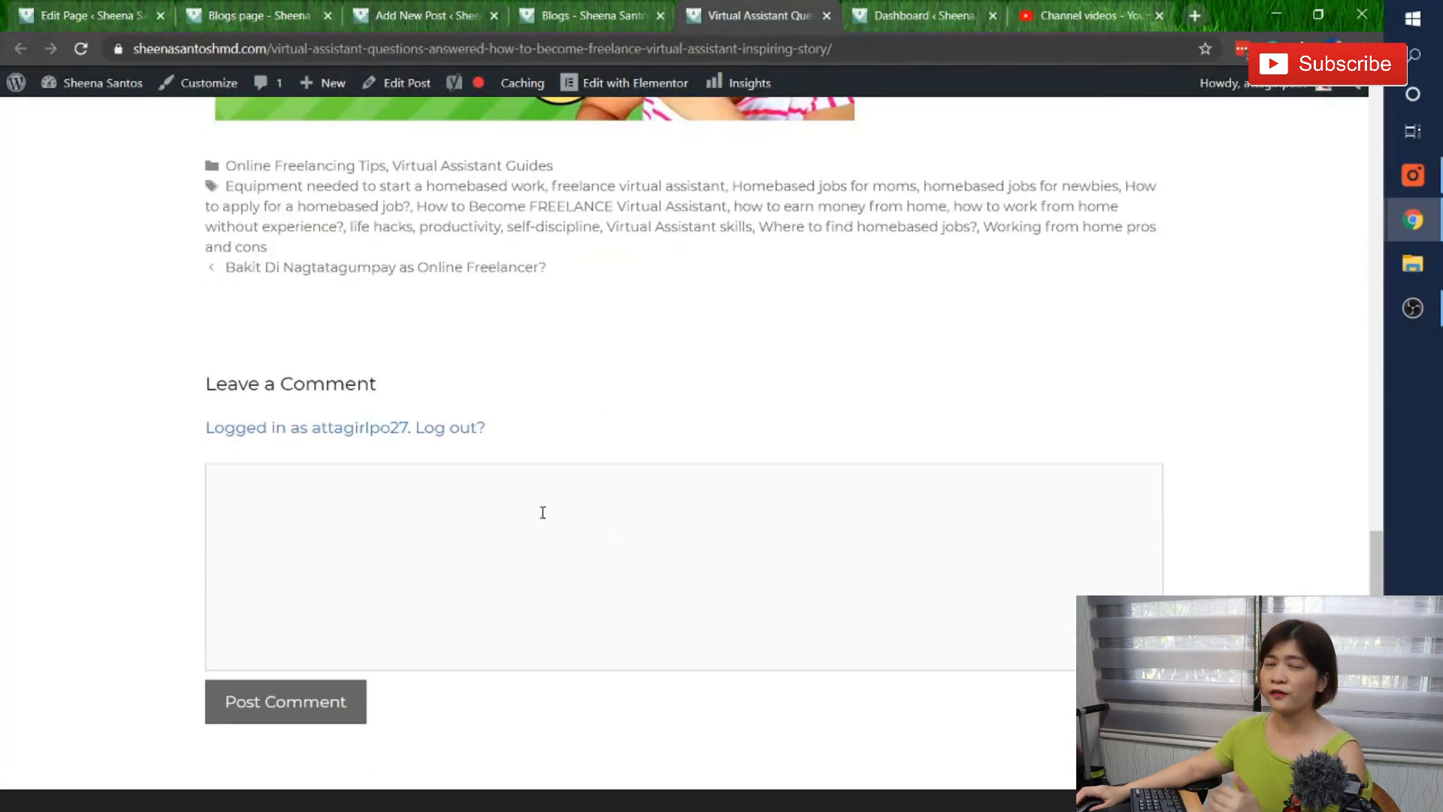
pyautogui.click(425, 16)
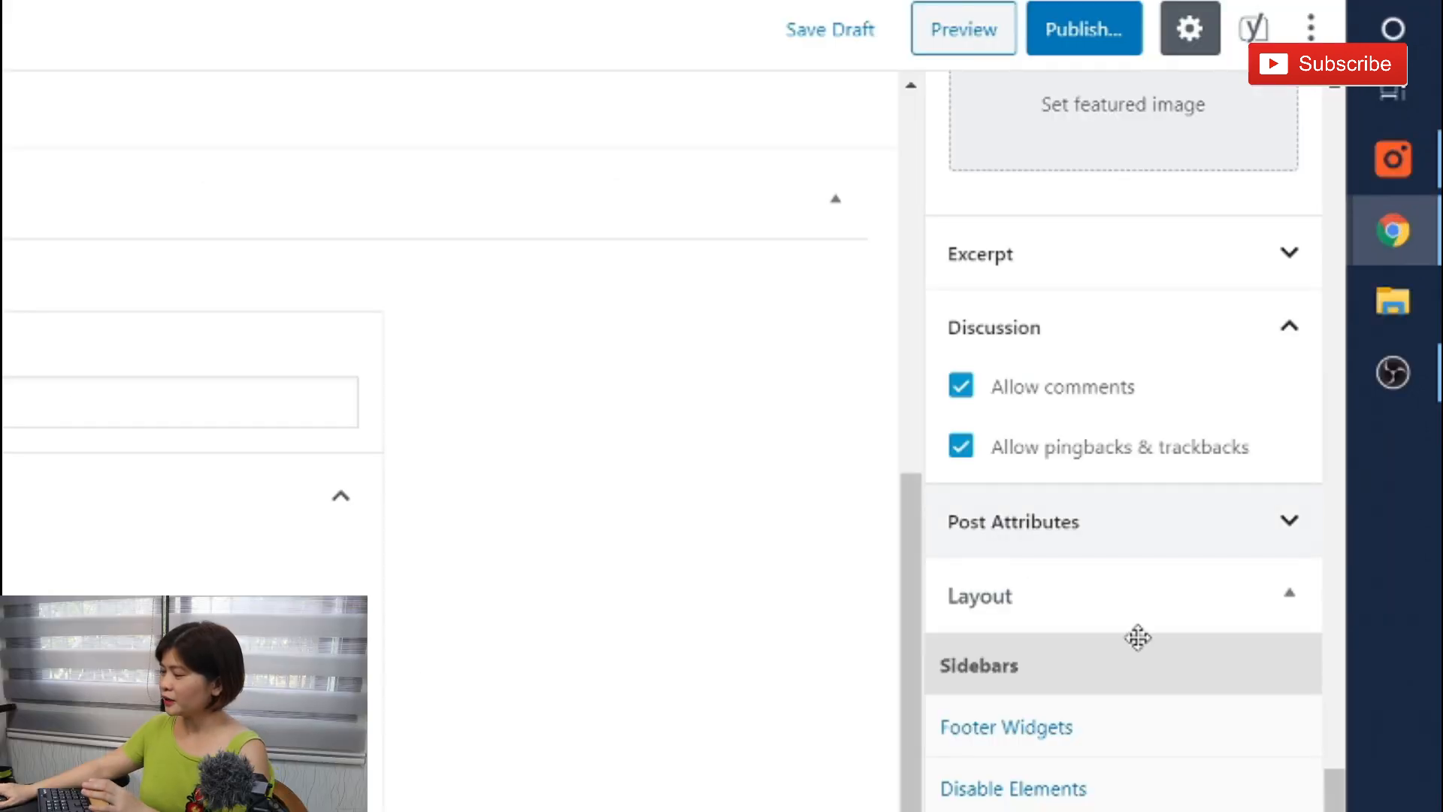